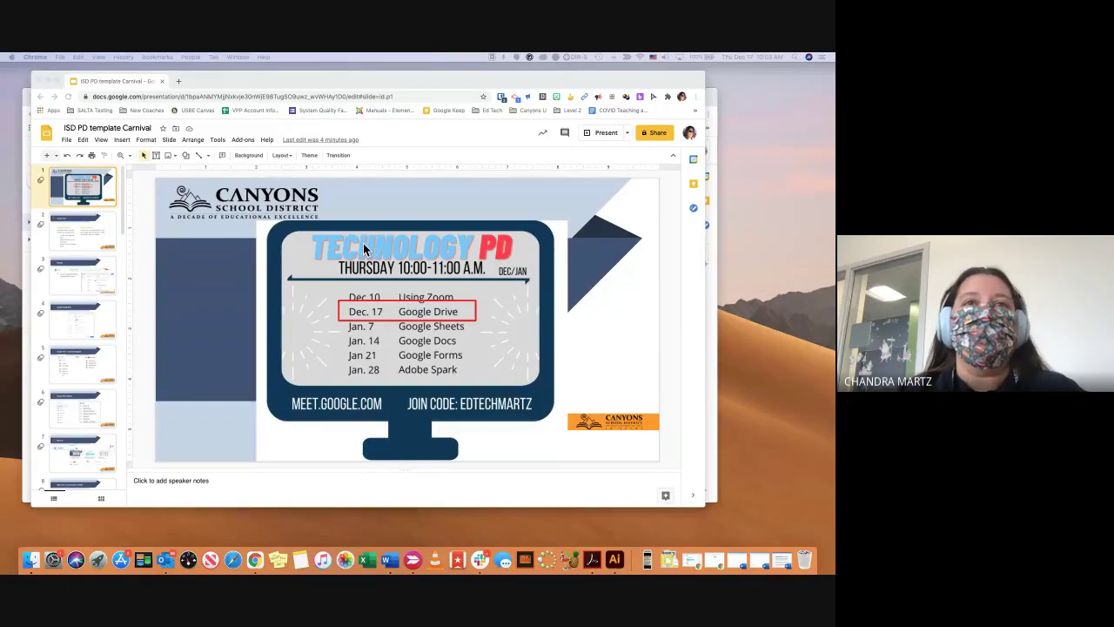
# Step: View the Google Drive learning intentions and Settings slides, and bring the My Drive window into view
pyautogui.click(80, 229)
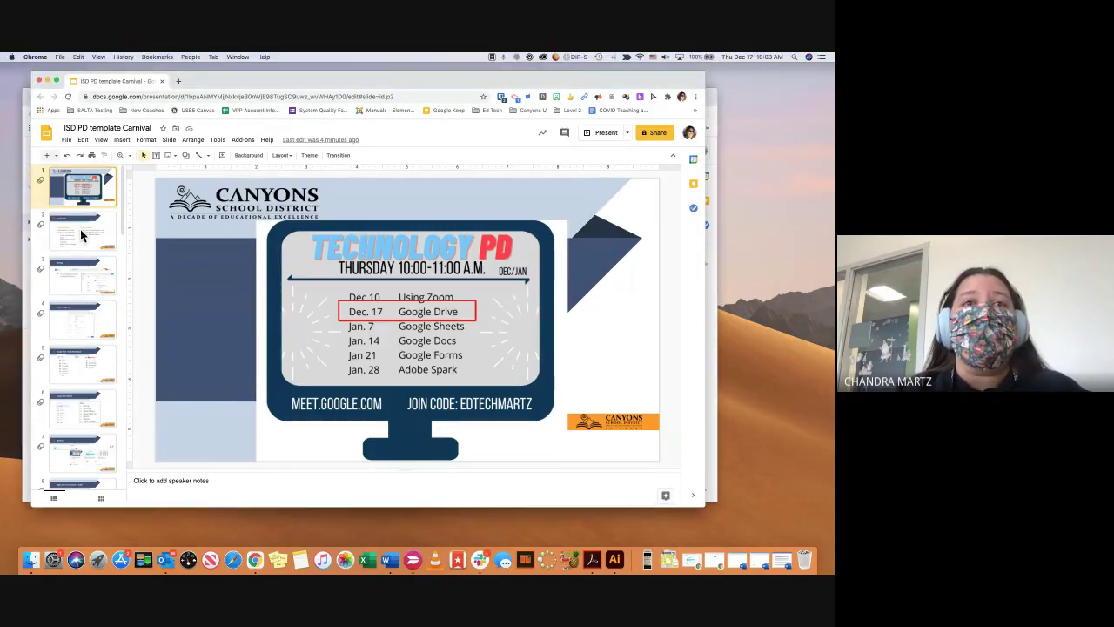
pyautogui.click(80, 229)
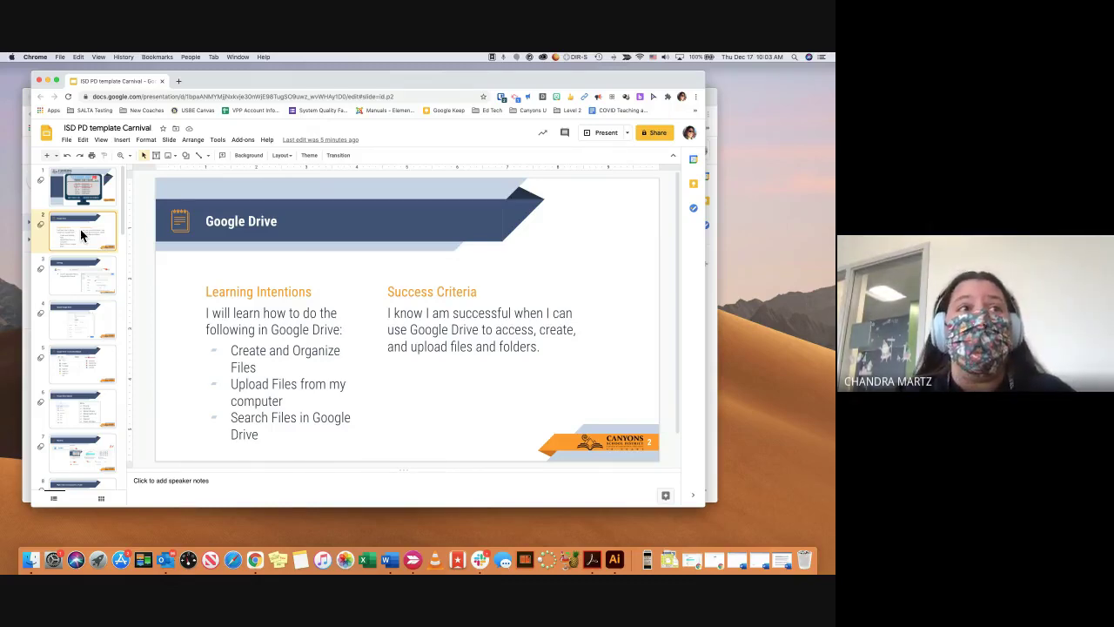
pyautogui.click(73, 271)
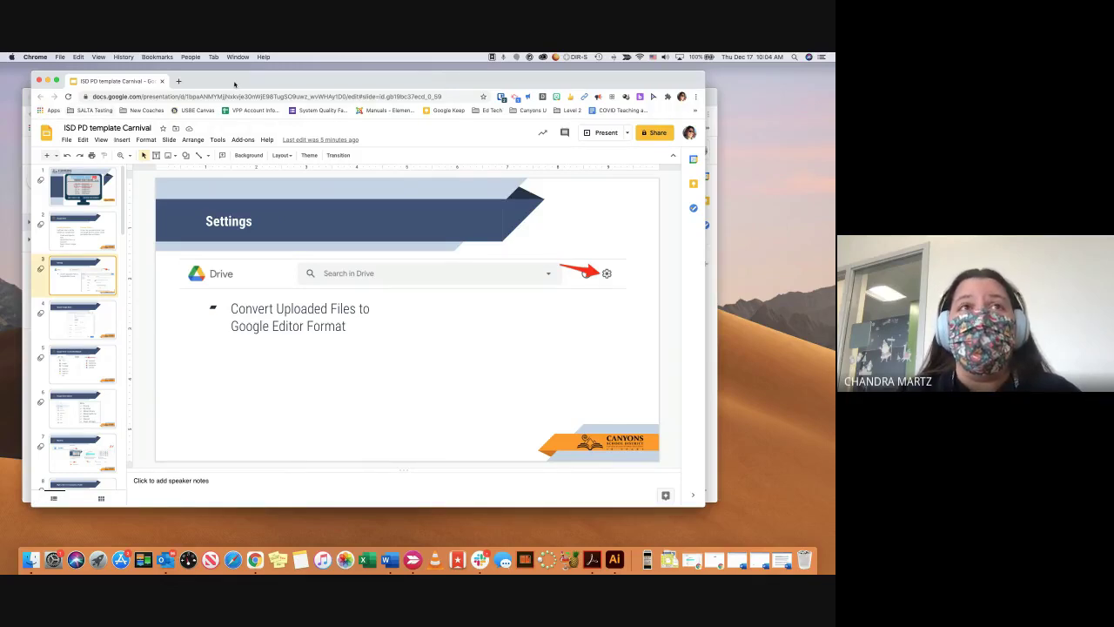
pyautogui.moveTo(234, 83); pyautogui.dragTo(235, 575)
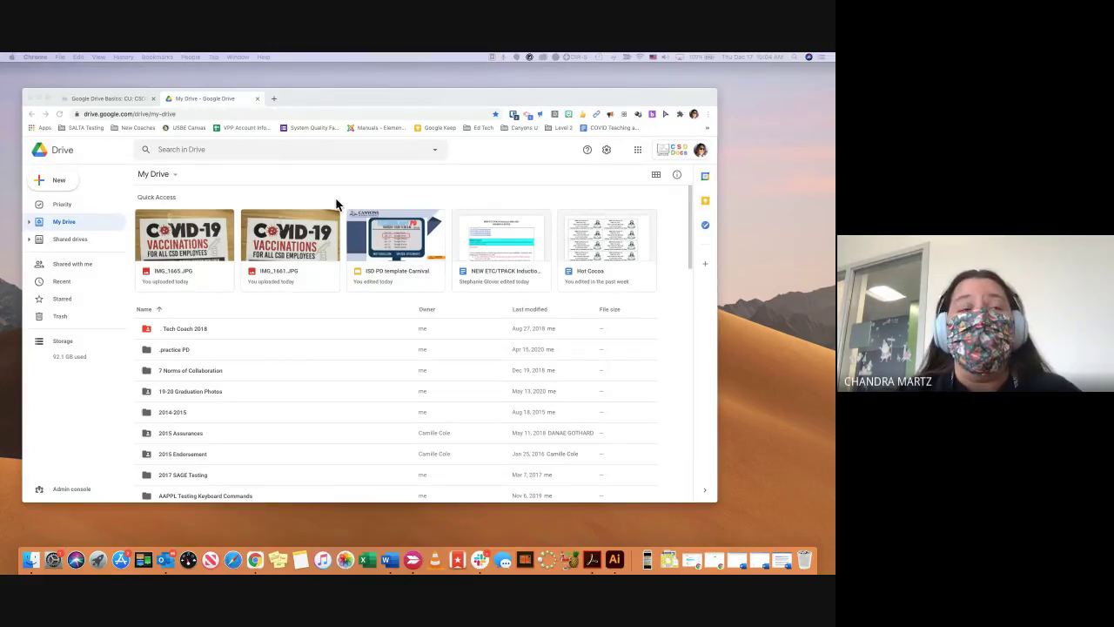
# Step: Open the Drive settings and highlight the Convert uploads heading in the general section
pyautogui.click(607, 150)
pyautogui.click(606, 150)
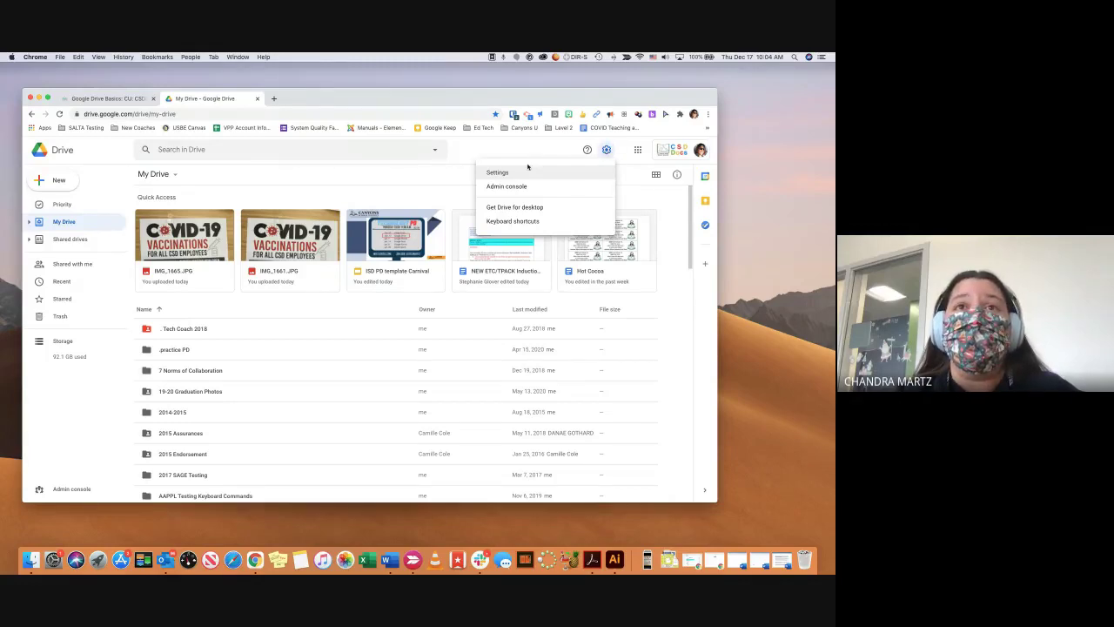
pyautogui.click(499, 175)
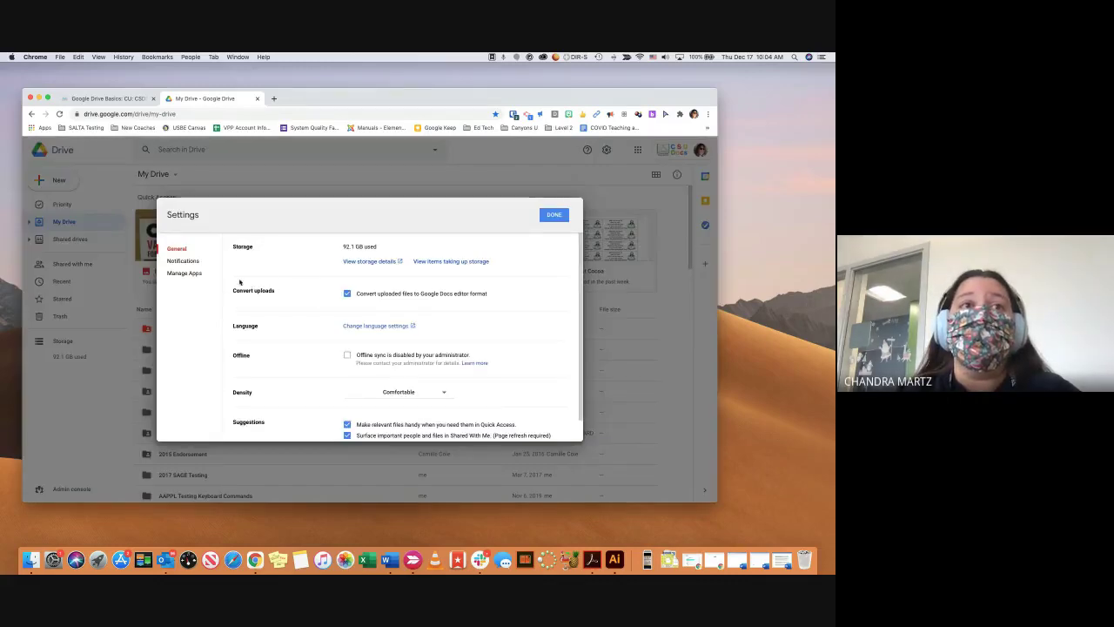
pyautogui.moveTo(233, 290); pyautogui.dragTo(276, 294)
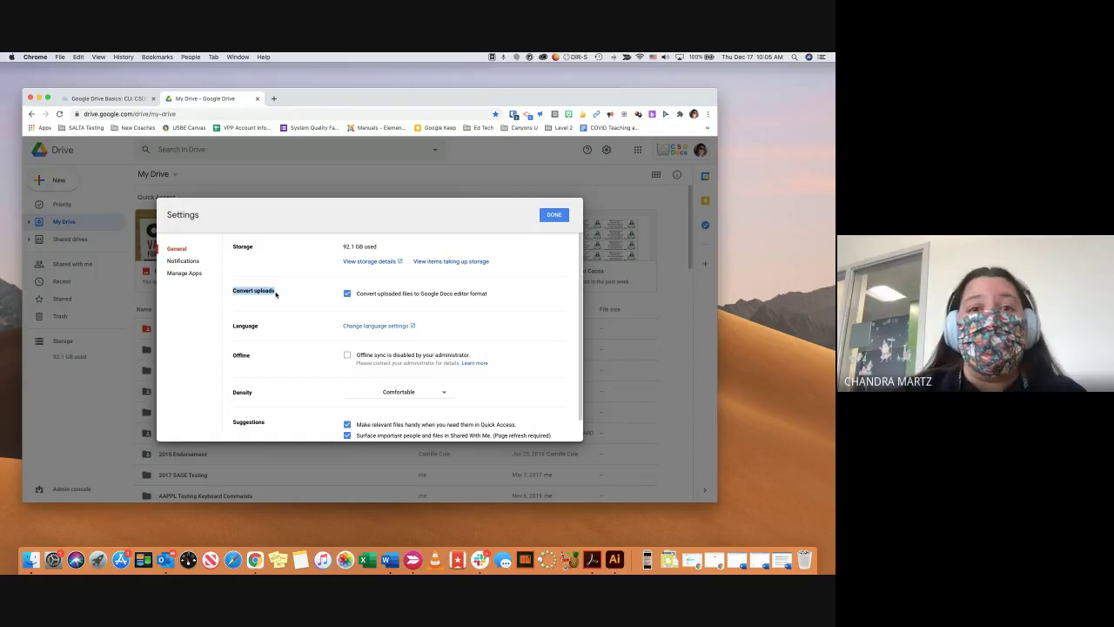
# Step: Turn the conversion of uploaded files to Google Docs editor format off and back on
pyautogui.click(348, 296)
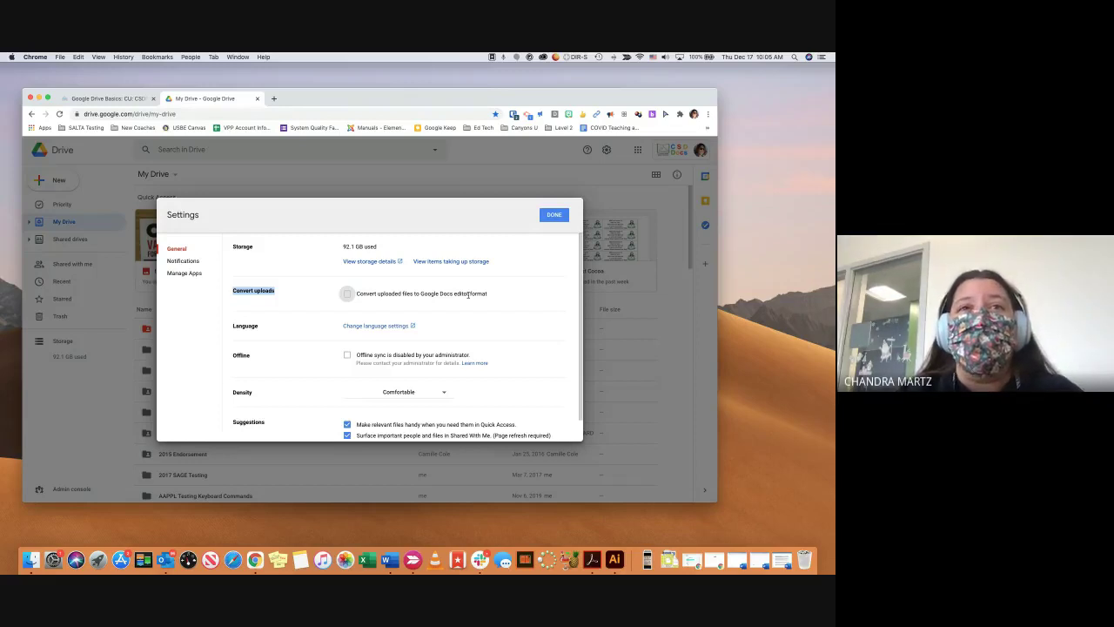
pyautogui.click(347, 295)
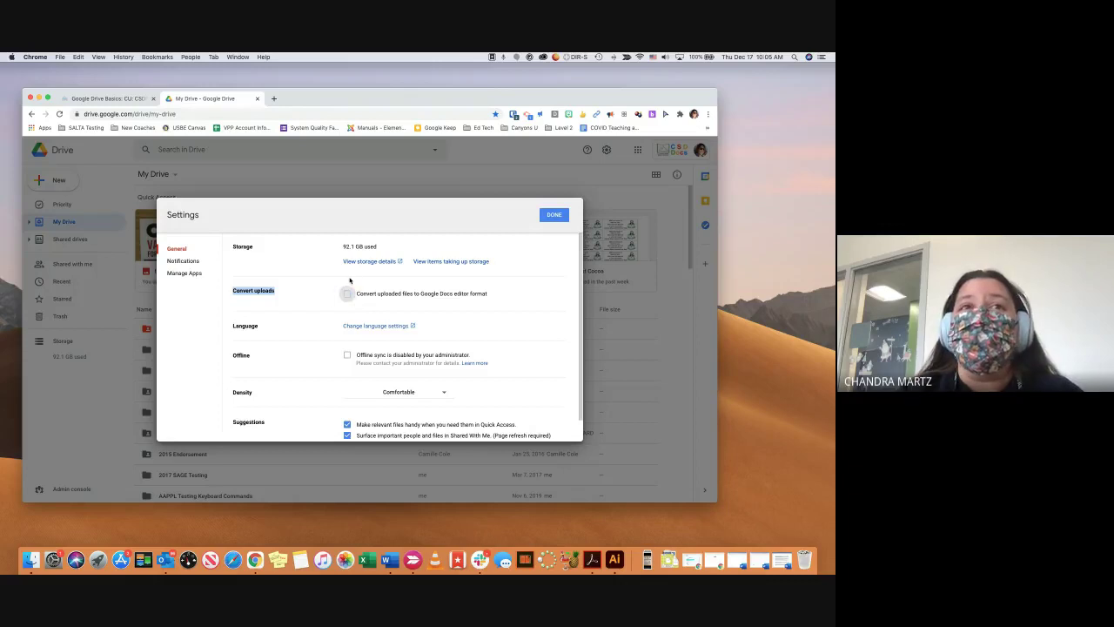
pyautogui.click(346, 295)
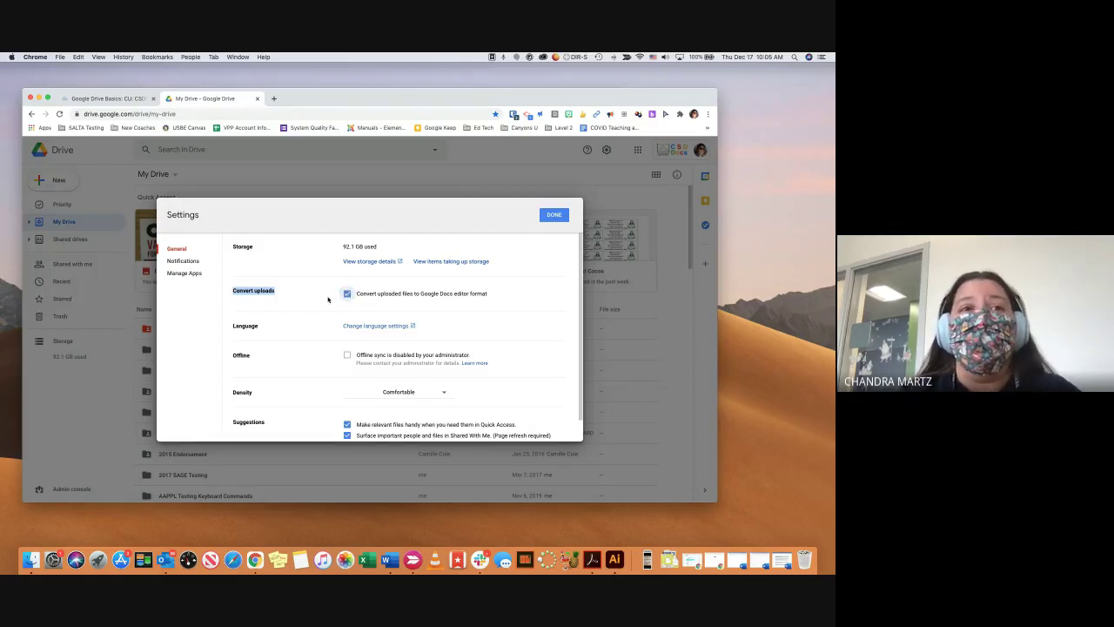
# Step: Review the remaining general settings, down to the Suggestions options, and close the settings
pyautogui.scroll(-2, 328, 299)
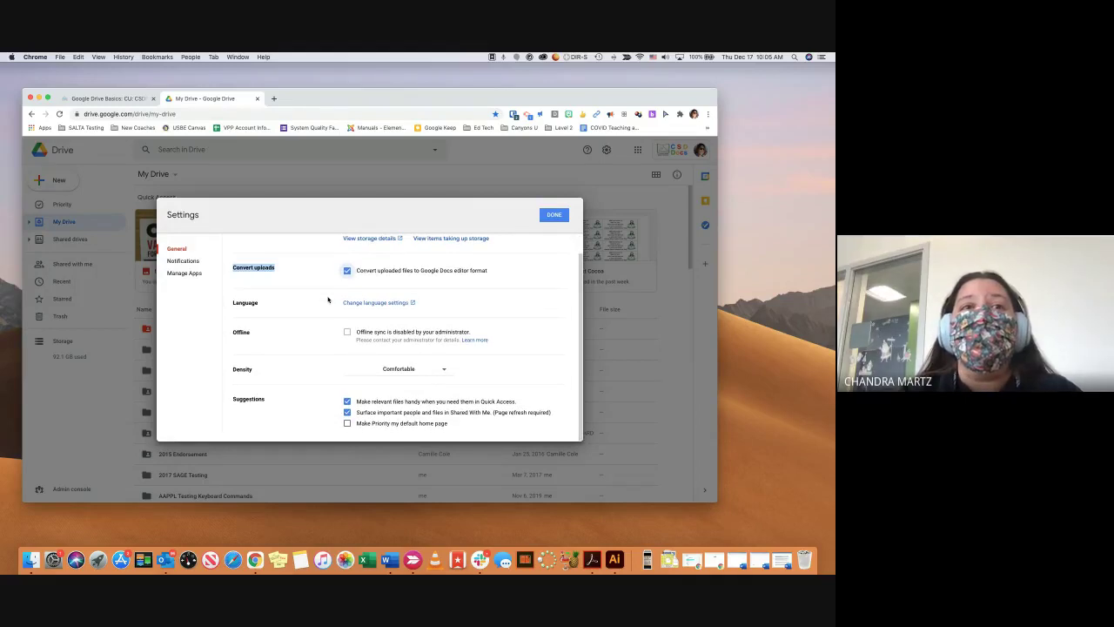
pyautogui.scroll(2, 328, 299)
pyautogui.scroll(-2, 328, 300)
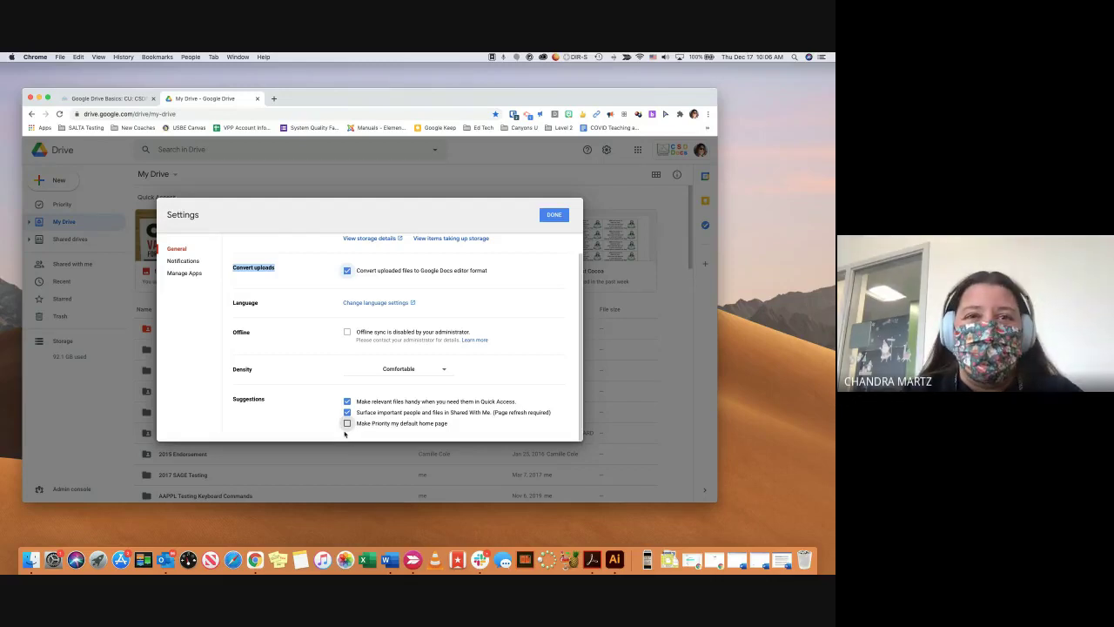
pyautogui.click(555, 215)
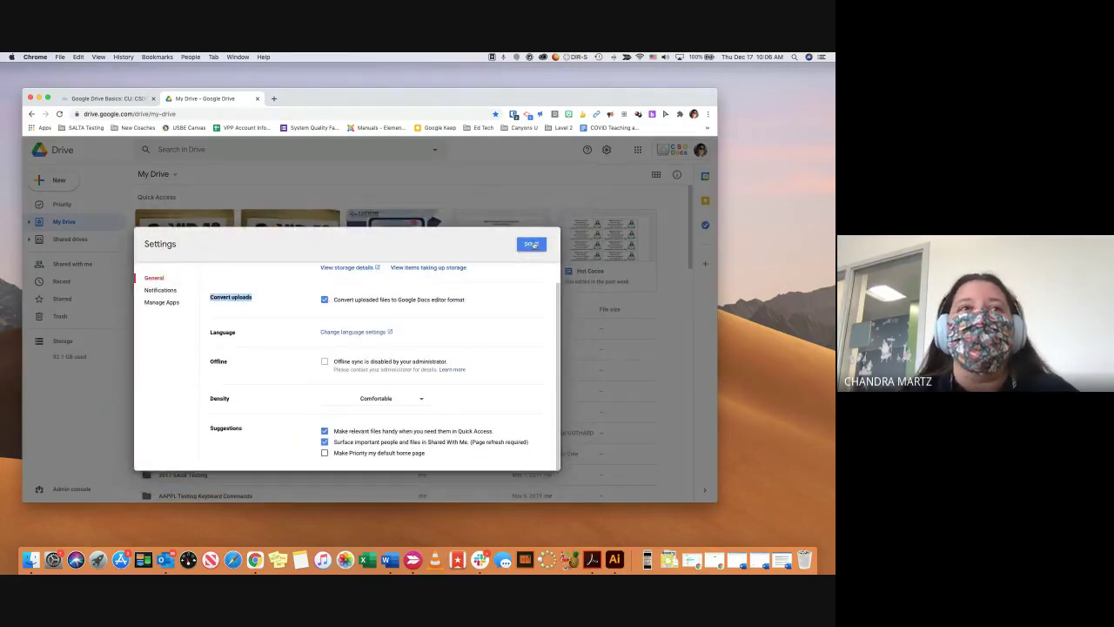
pyautogui.click(230, 302)
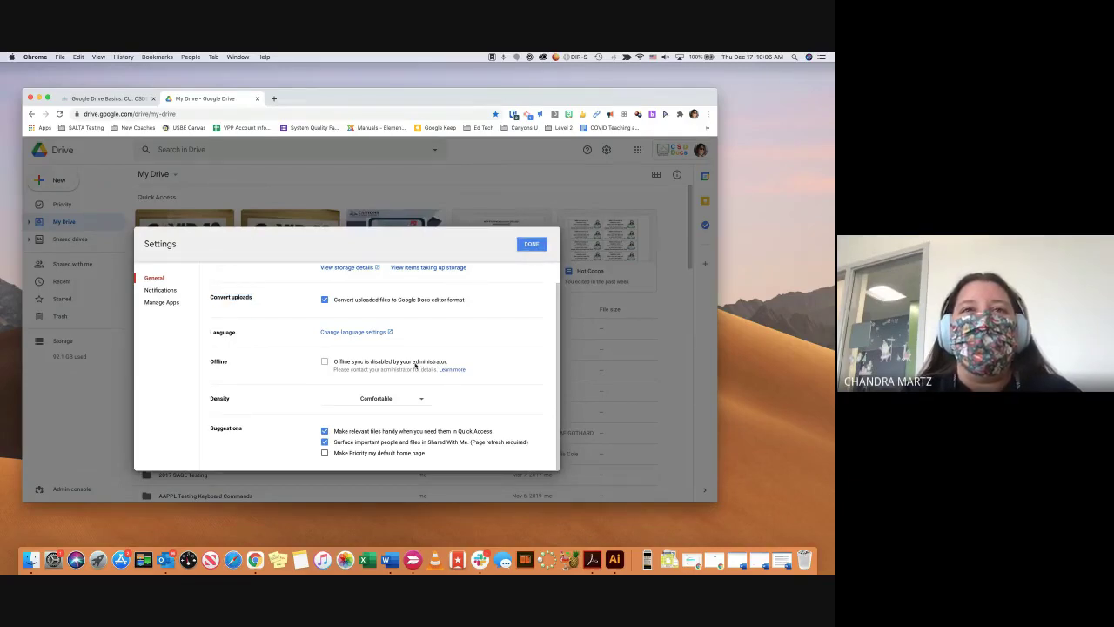
pyautogui.click(526, 245)
pyautogui.click(530, 244)
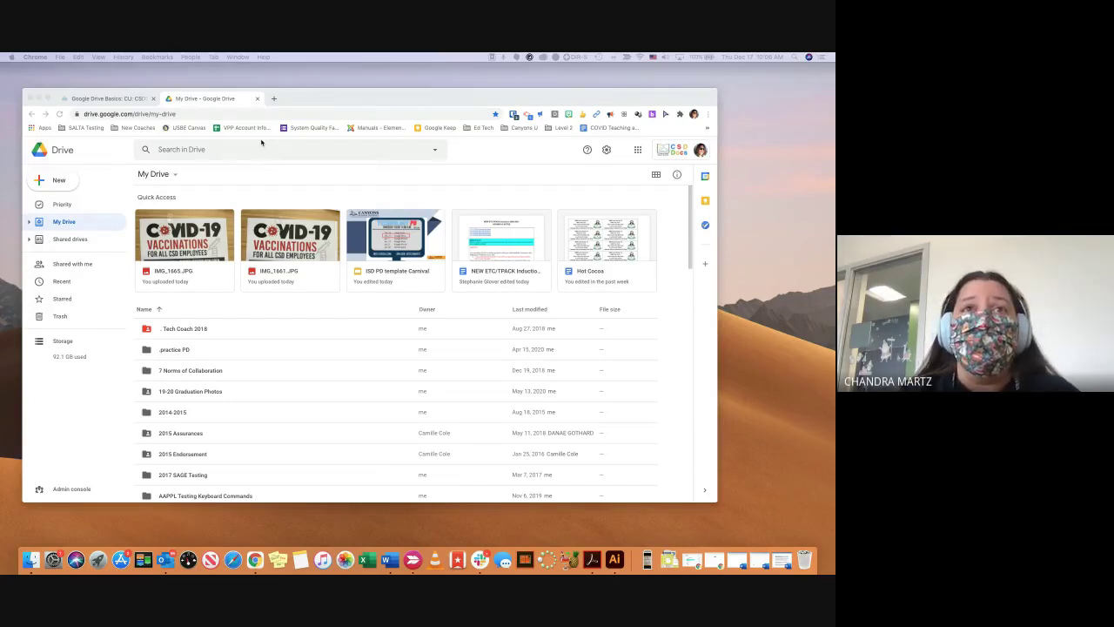
# Step: Open the advanced search options for Drive and restrict the file type to PDFs
pyautogui.click(182, 149)
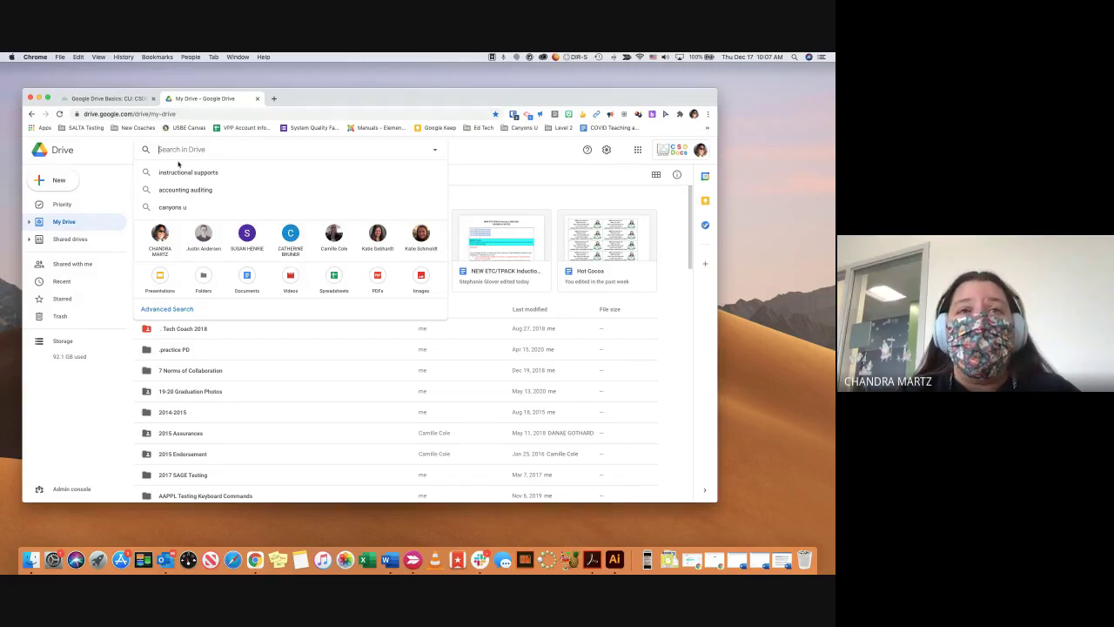
pyautogui.click(435, 151)
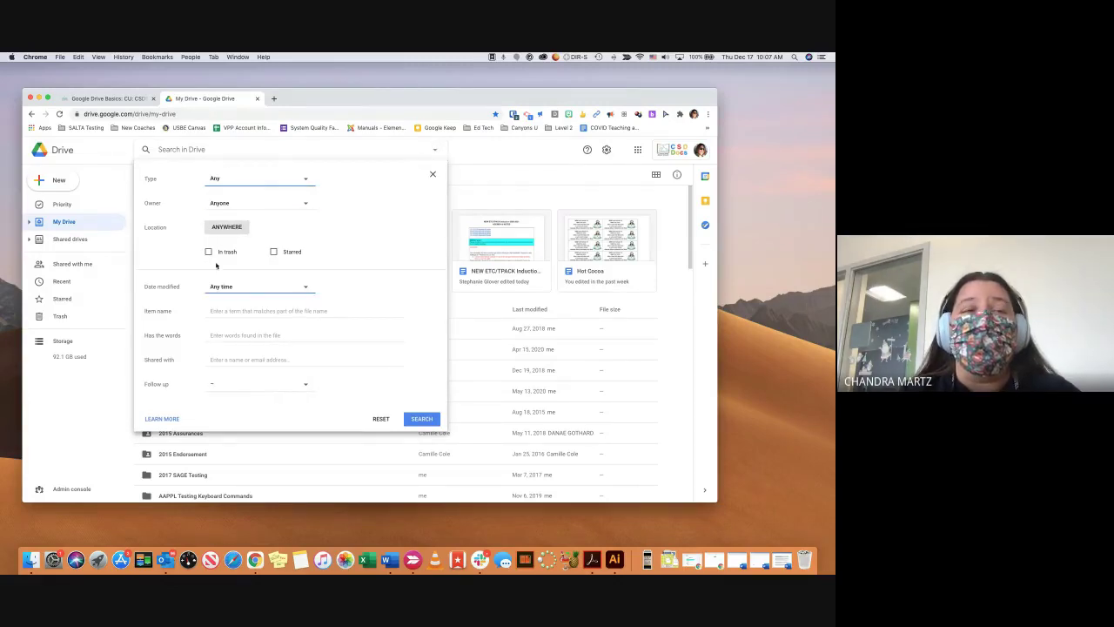
pyautogui.click(214, 359)
pyautogui.click(233, 214)
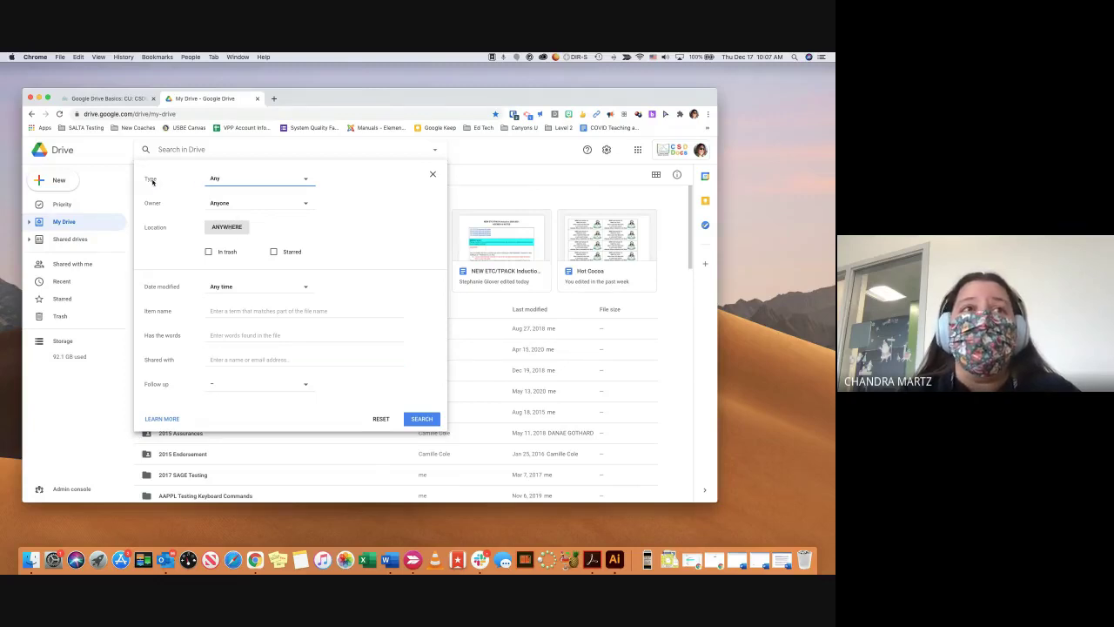
pyautogui.click(306, 180)
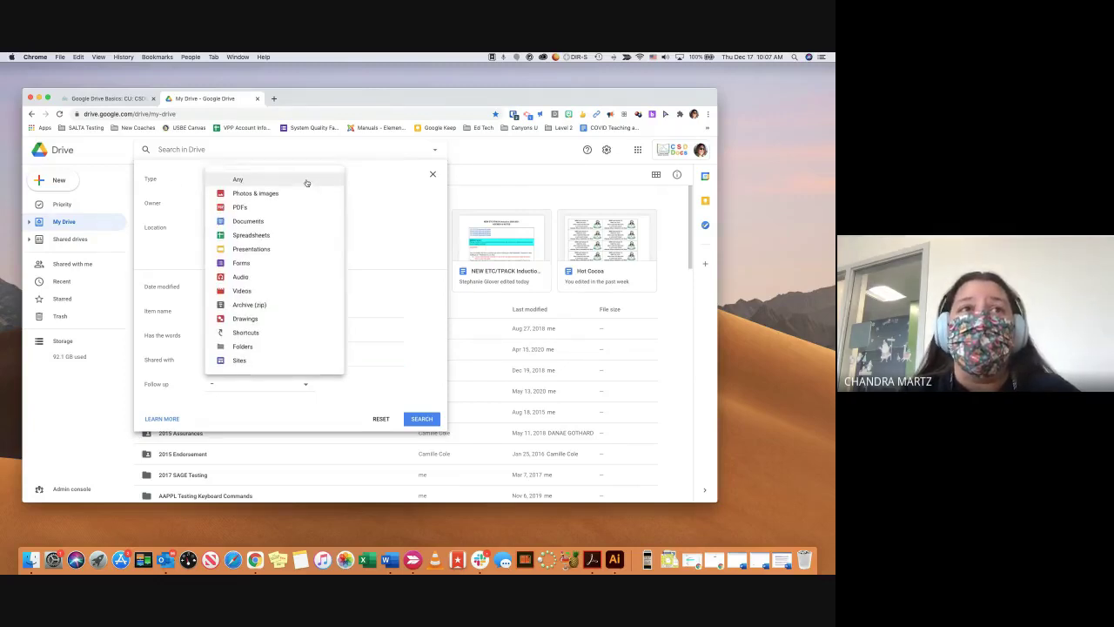
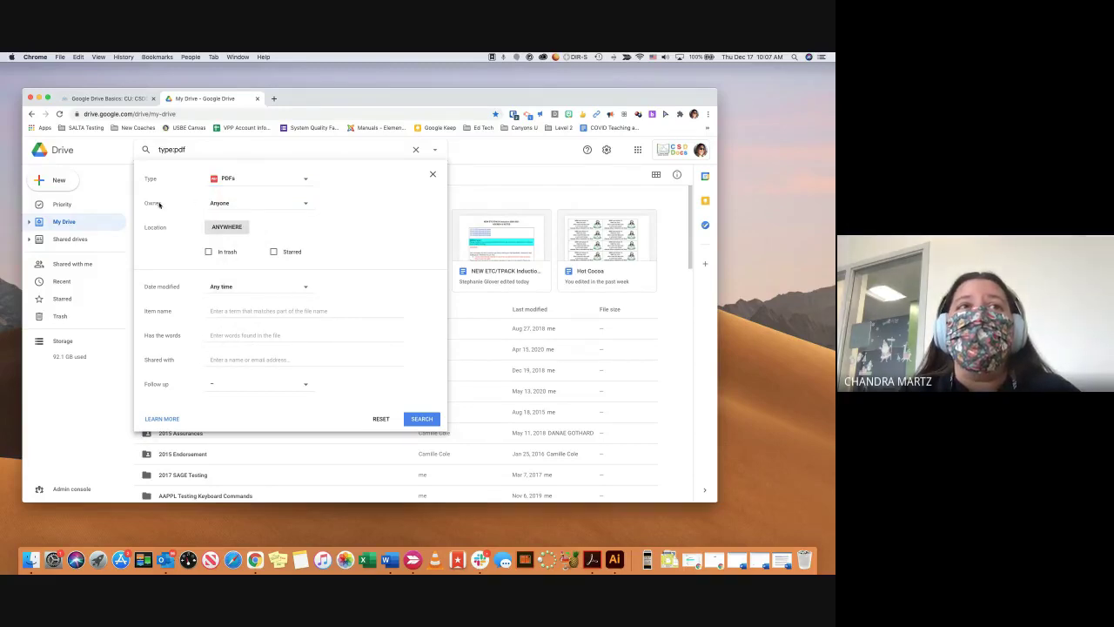
# Step: Restrict the owner to a specific person, choose the colleague's e-mail from the suggestions, and run the search
pyautogui.click(302, 205)
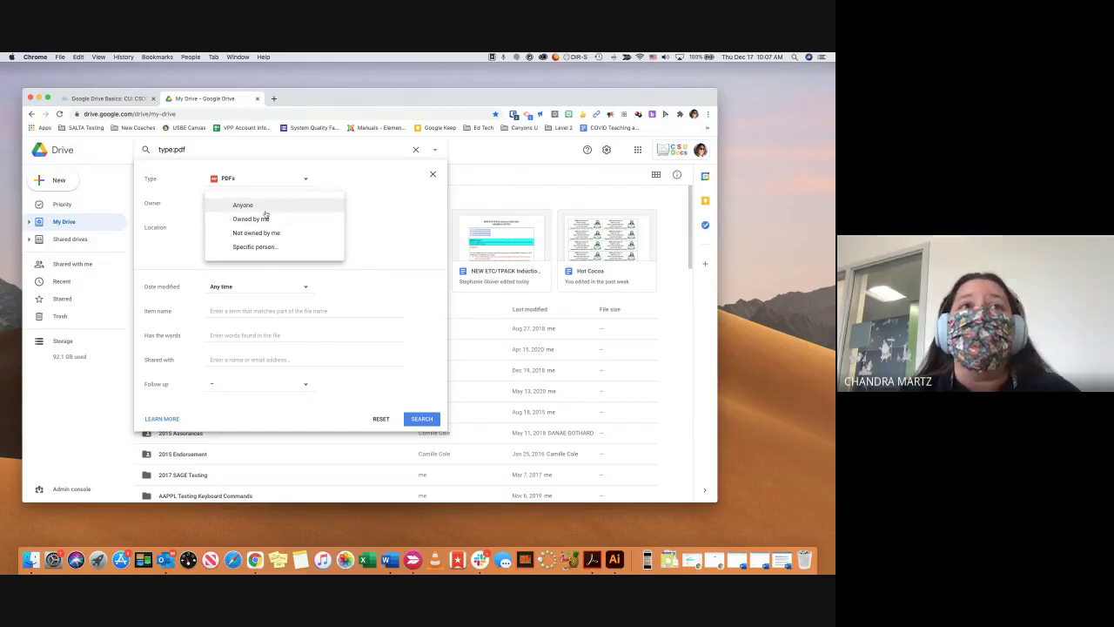
pyautogui.click(253, 247)
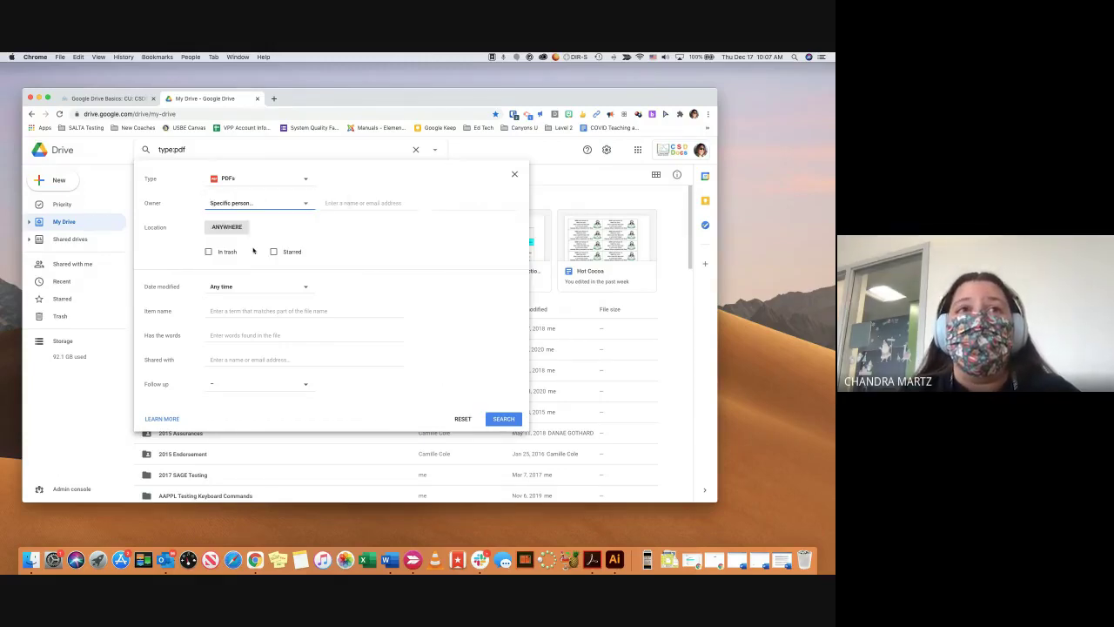
pyautogui.click(343, 204)
pyautogui.write('D')
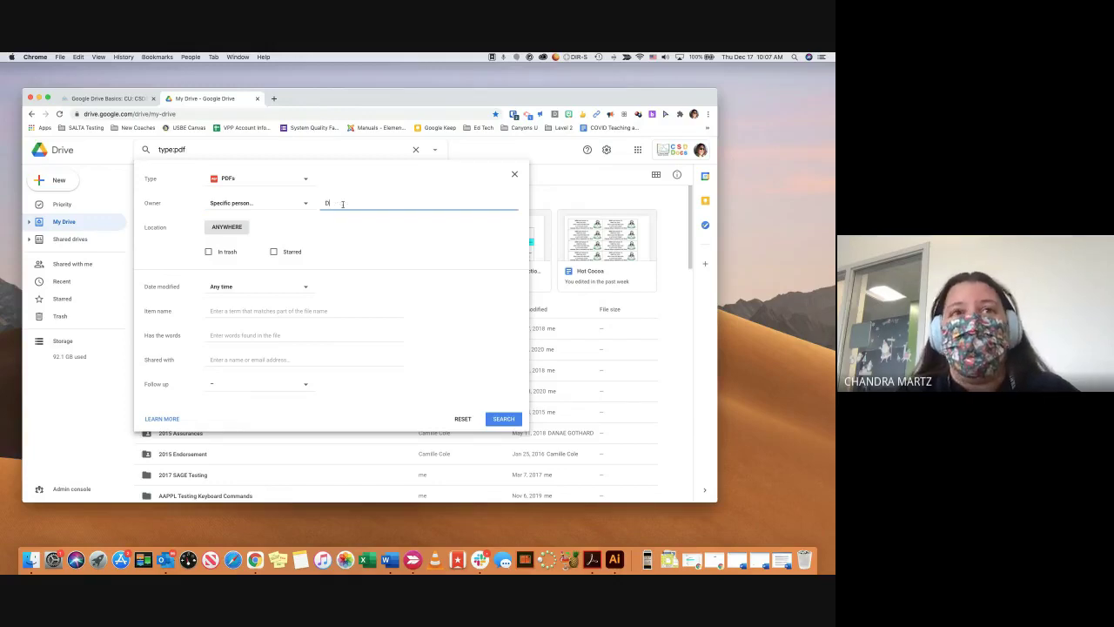
pyautogui.write('an')
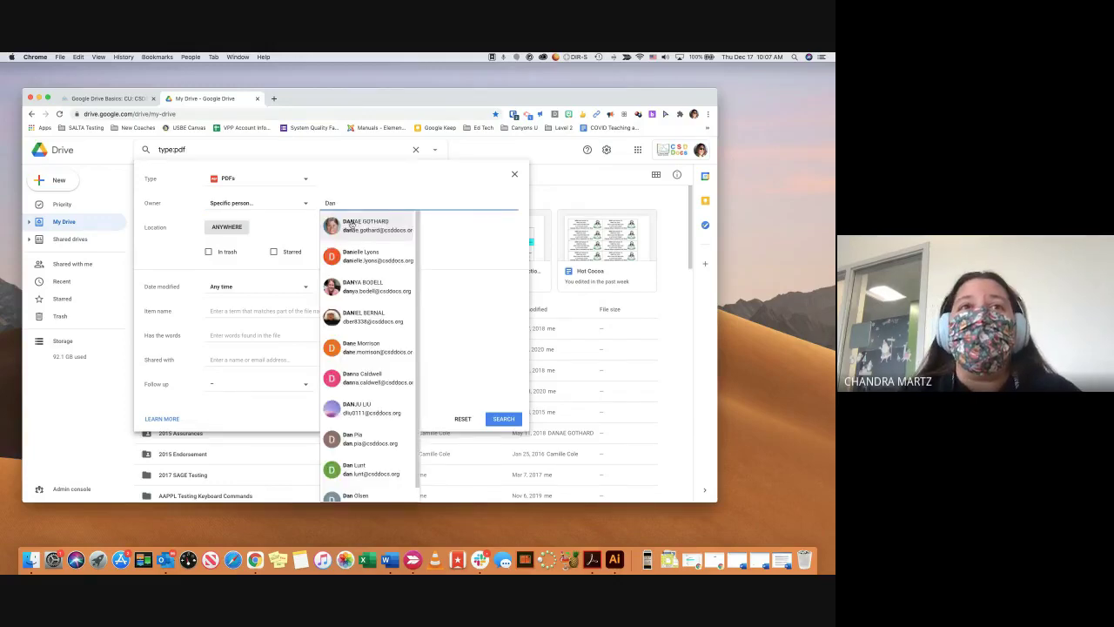
pyautogui.click(351, 224)
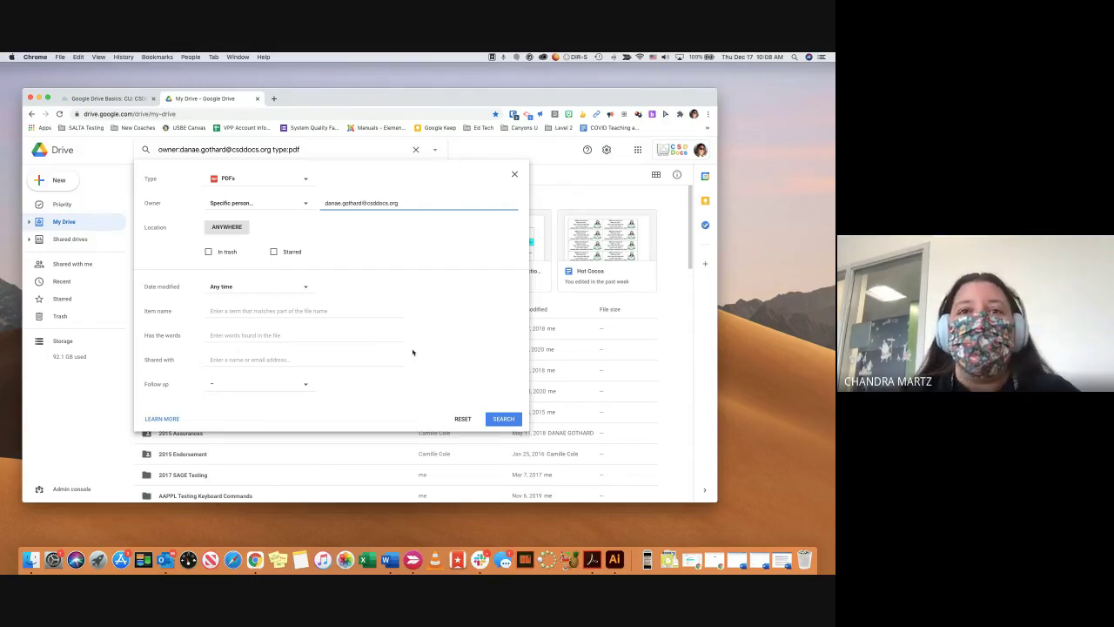
pyautogui.click(505, 419)
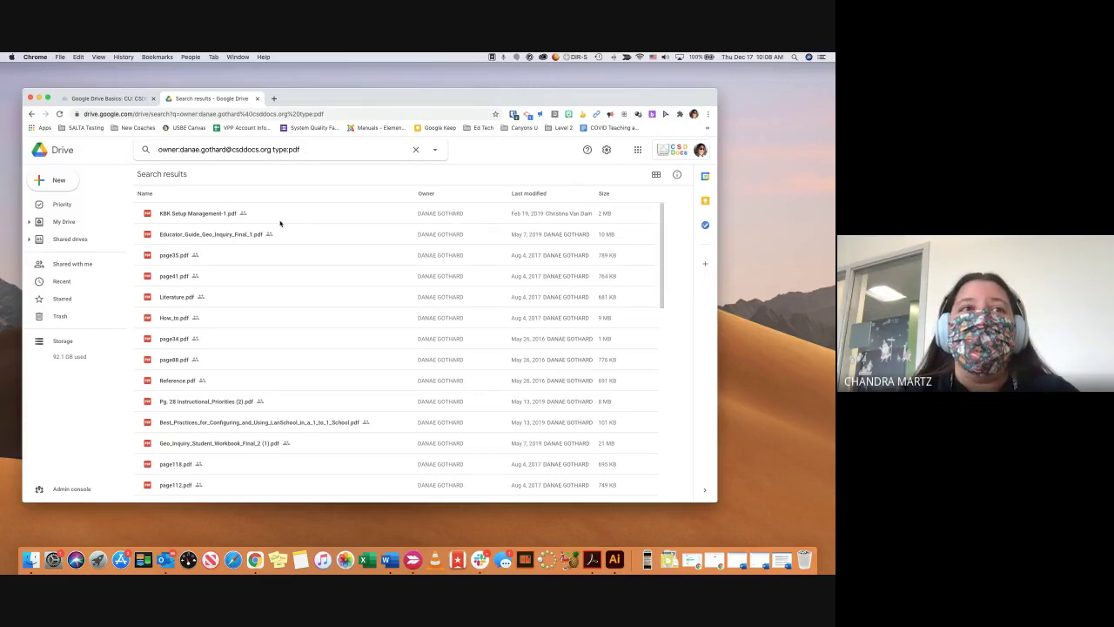
# Step: Look through the list of PDFs found for that owner and clear the search terms
pyautogui.scroll(-1, 280, 223)
pyautogui.scroll(-3, 280, 223)
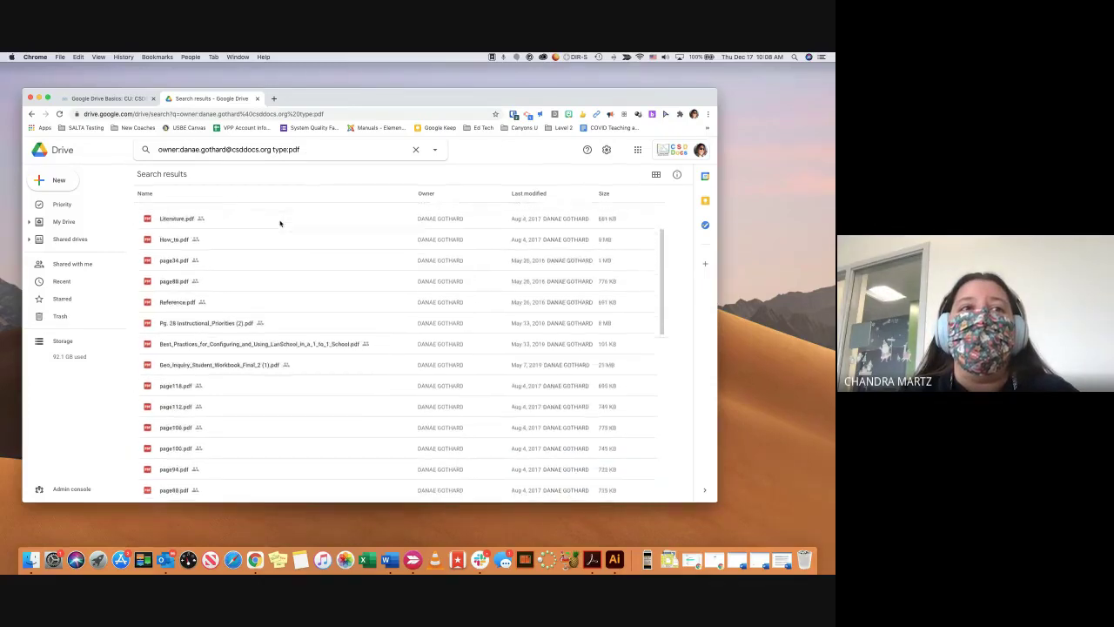
pyautogui.scroll(-1, 281, 223)
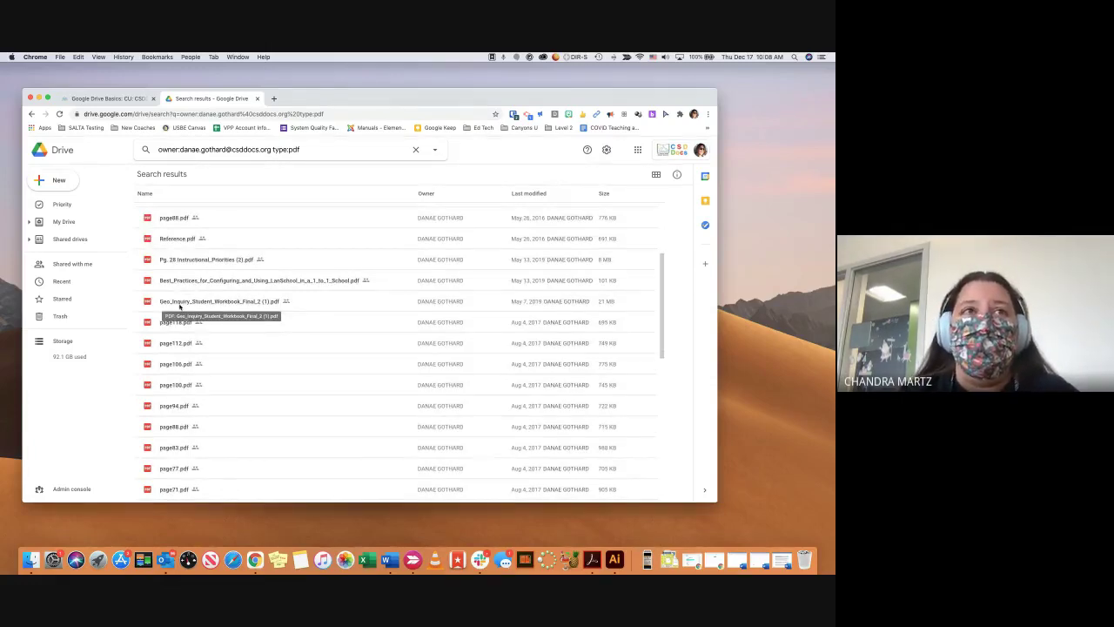
pyautogui.scroll(4, 180, 306)
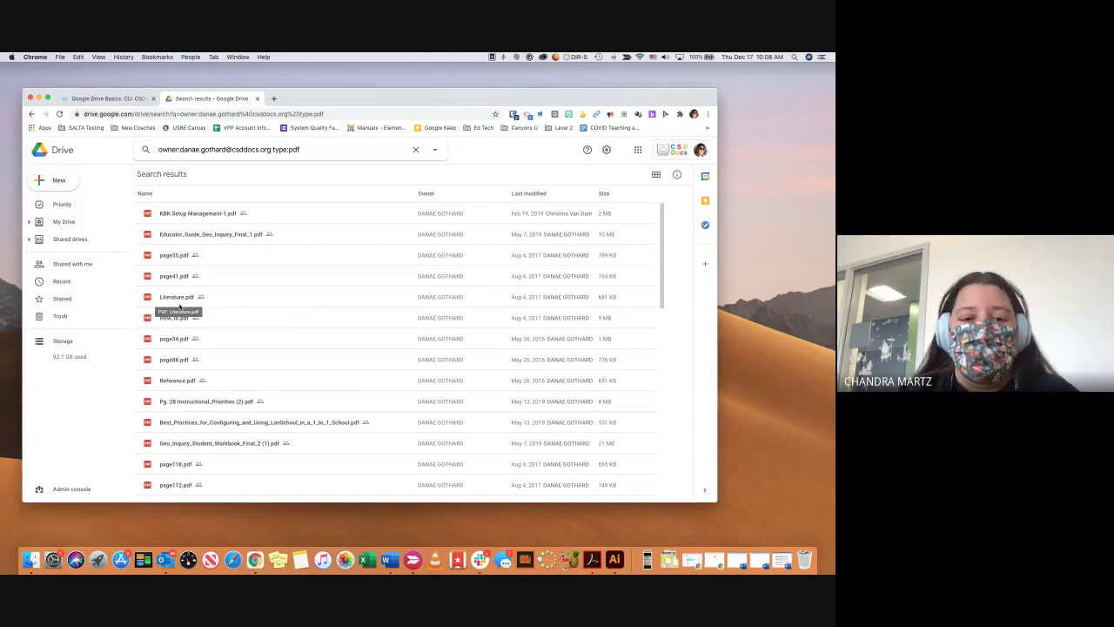
pyautogui.click(415, 149)
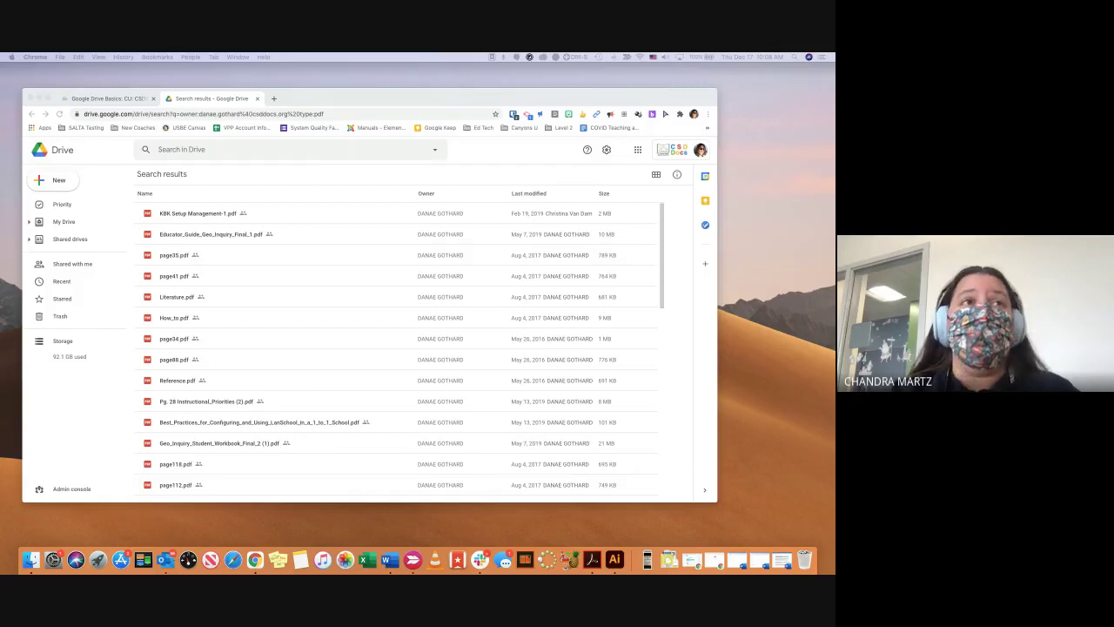
# Step: Examine the options for creating or uploading new items, including the additional apps such as Google Drawings and Jamboard
pyautogui.click(57, 183)
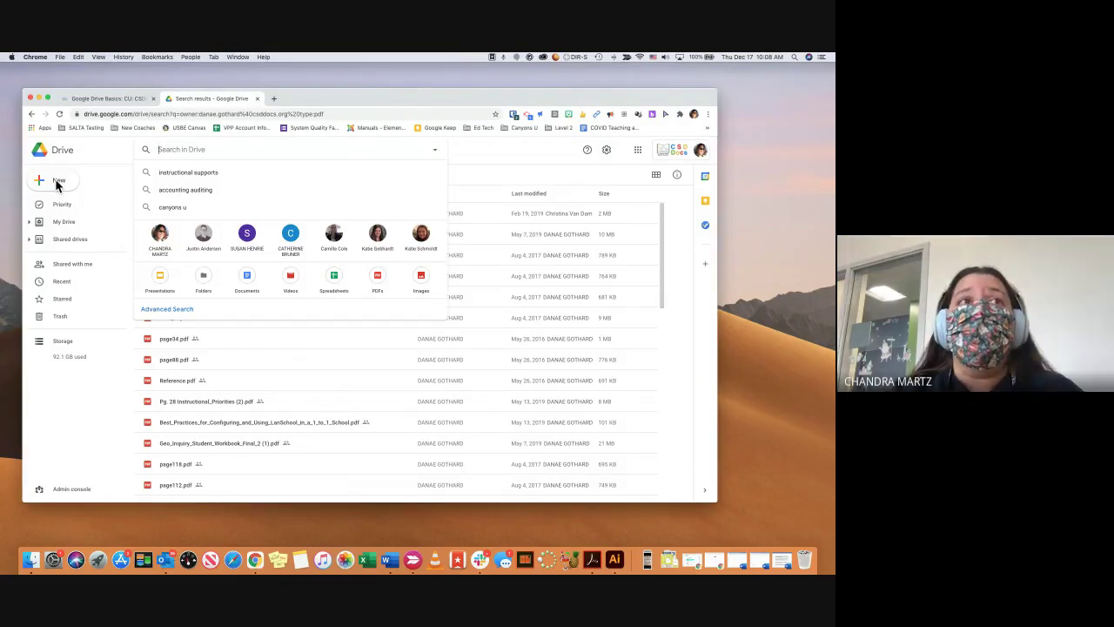
pyautogui.click(58, 182)
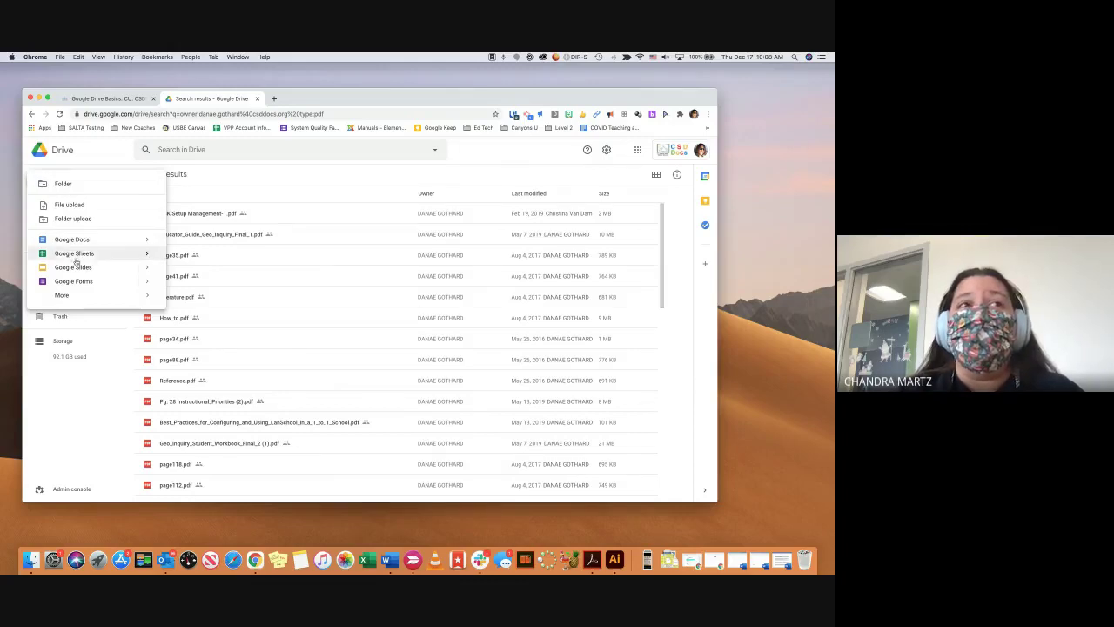
pyautogui.moveTo(68, 296)
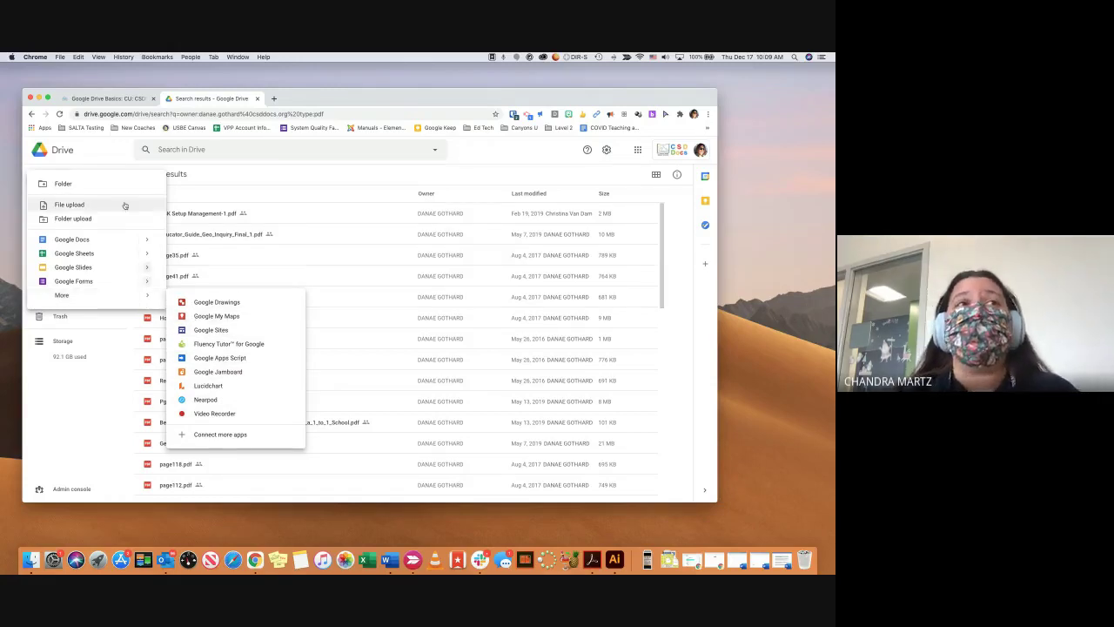
pyautogui.press('Escape')
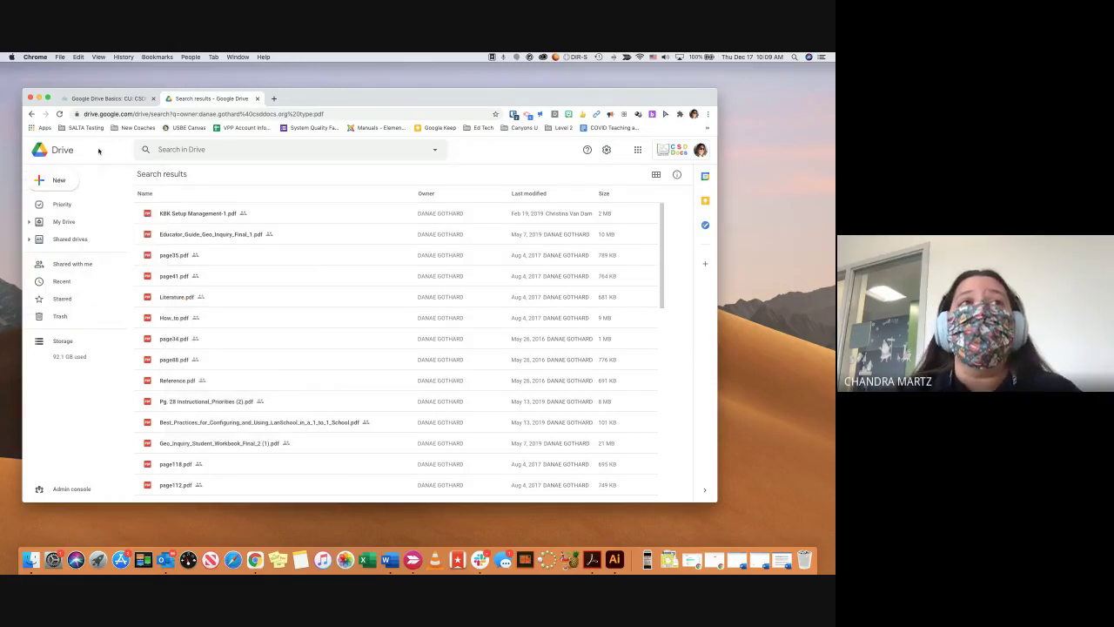
pyautogui.click(61, 182)
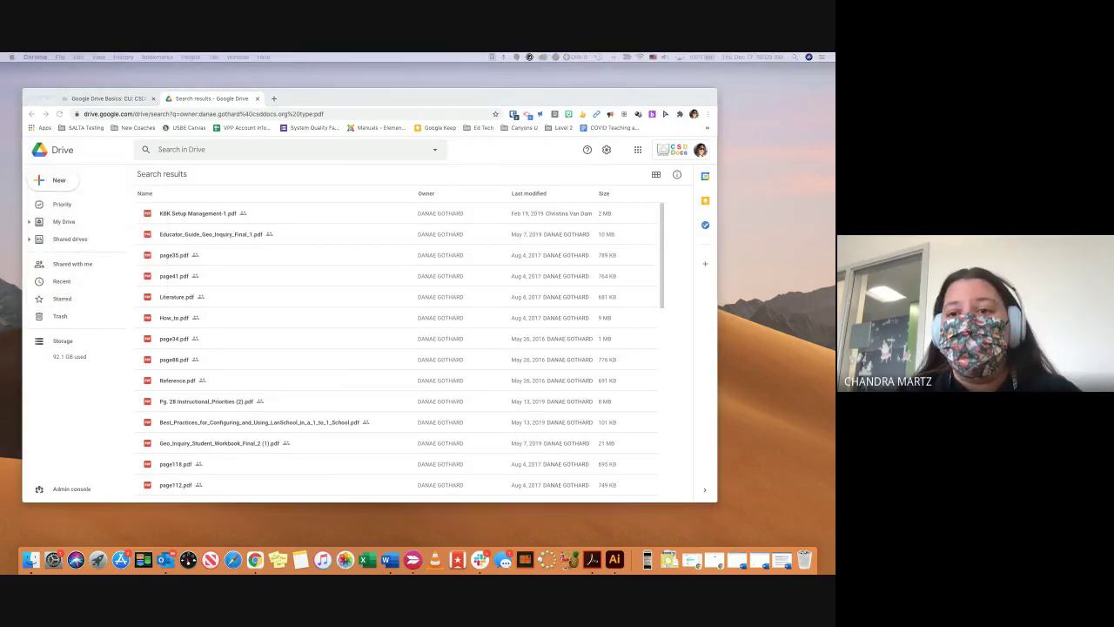
# Step: Leave the search results and open My Drive
pyautogui.moveTo(713, 559); pyautogui.dragTo(570, 222)
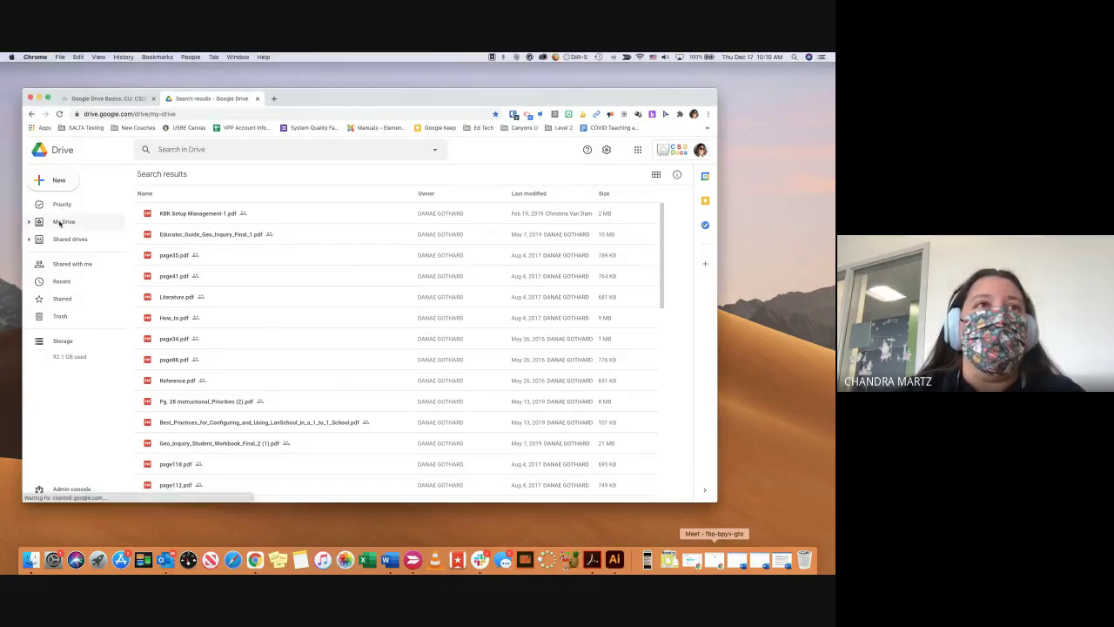
pyautogui.click(63, 222)
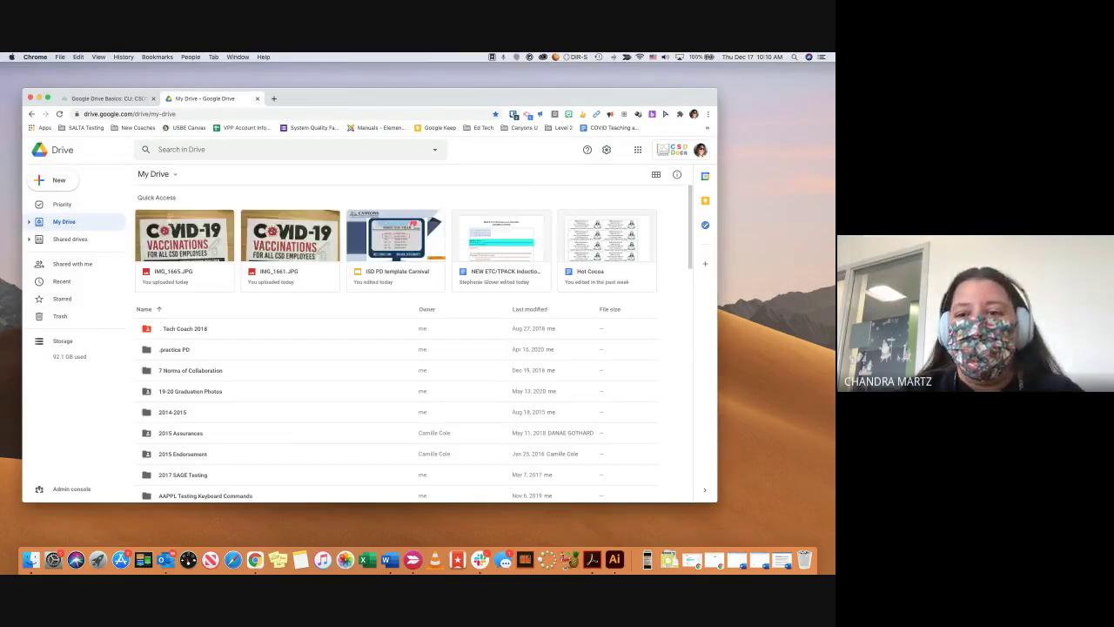
pyautogui.moveTo(692, 559); pyautogui.dragTo(64, 221)
pyautogui.moveTo(54, 224); pyautogui.dragTo(58, 225)
pyautogui.press('super+a')
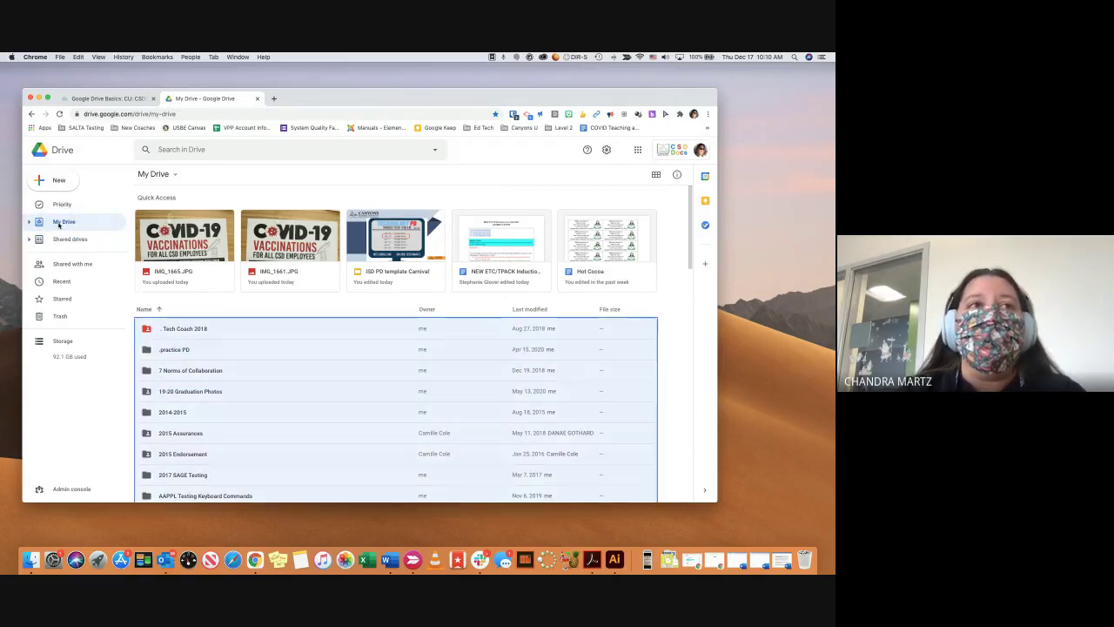
pyautogui.press('Down')
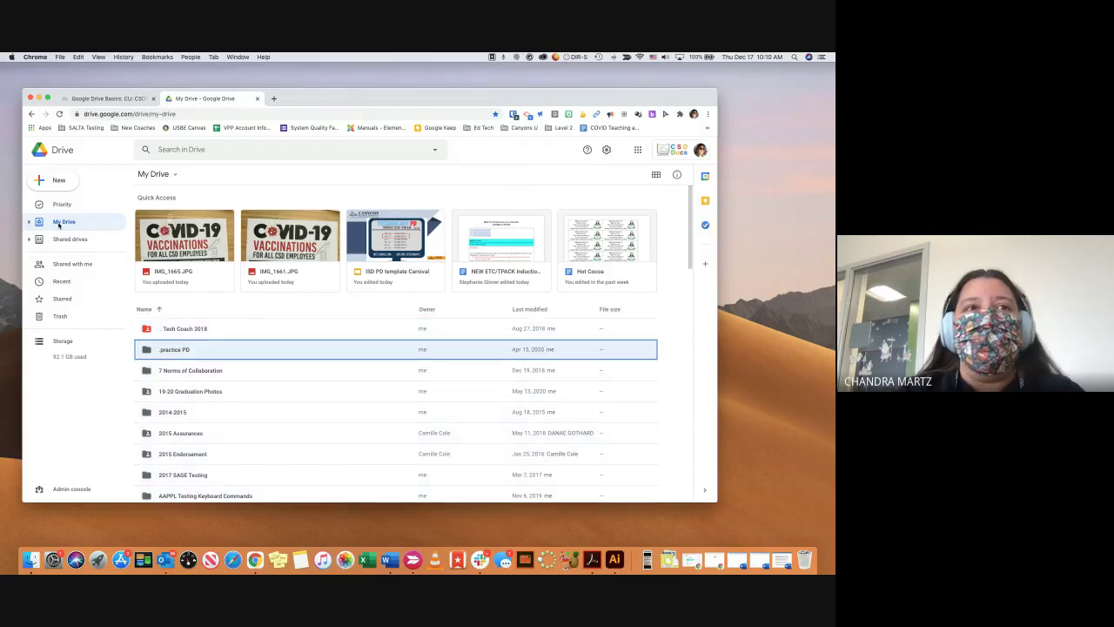
pyautogui.press('Down')
pyautogui.press('Down')
pyautogui.press('Down')
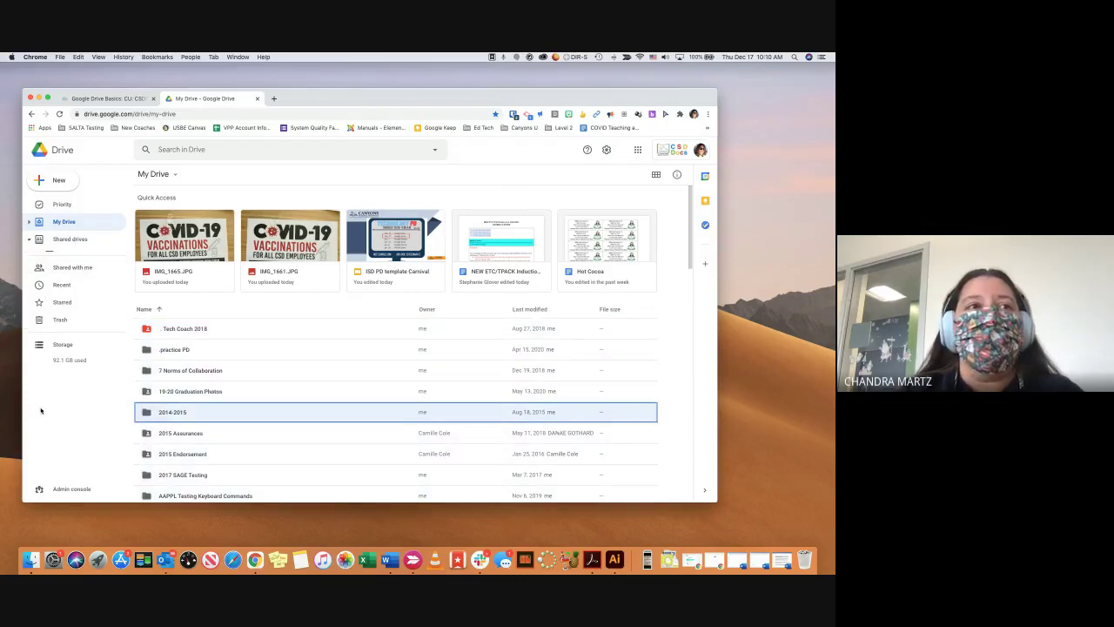
pyautogui.press('Down')
pyautogui.press('Down')
pyautogui.press('Up')
pyautogui.press('Up')
pyautogui.press('Up')
pyautogui.press('Up')
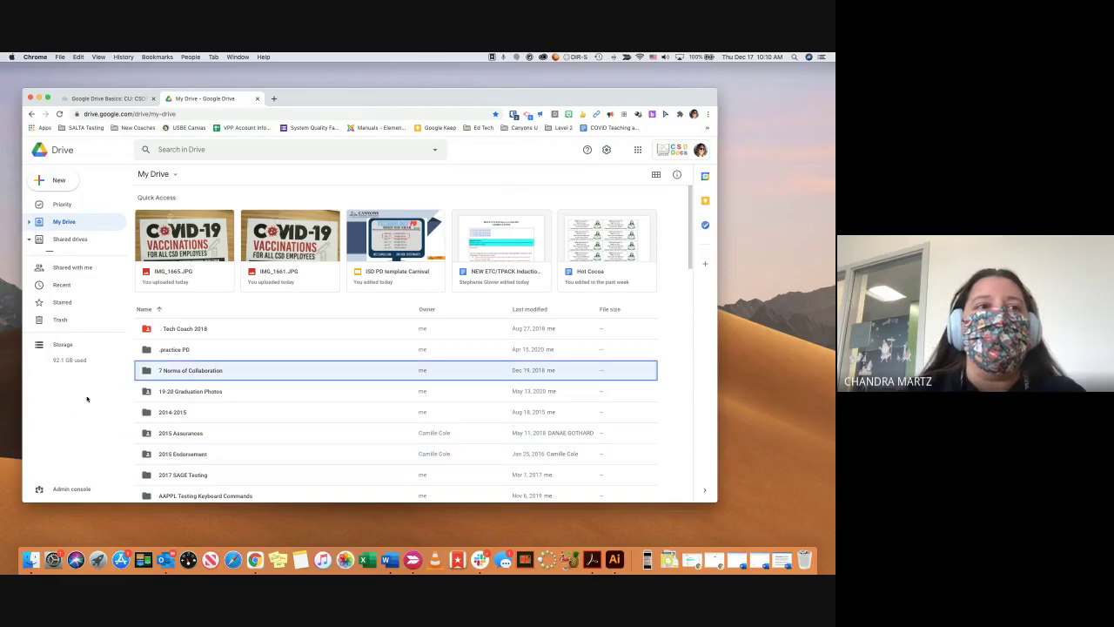
pyautogui.press('Up')
pyautogui.click(29, 225)
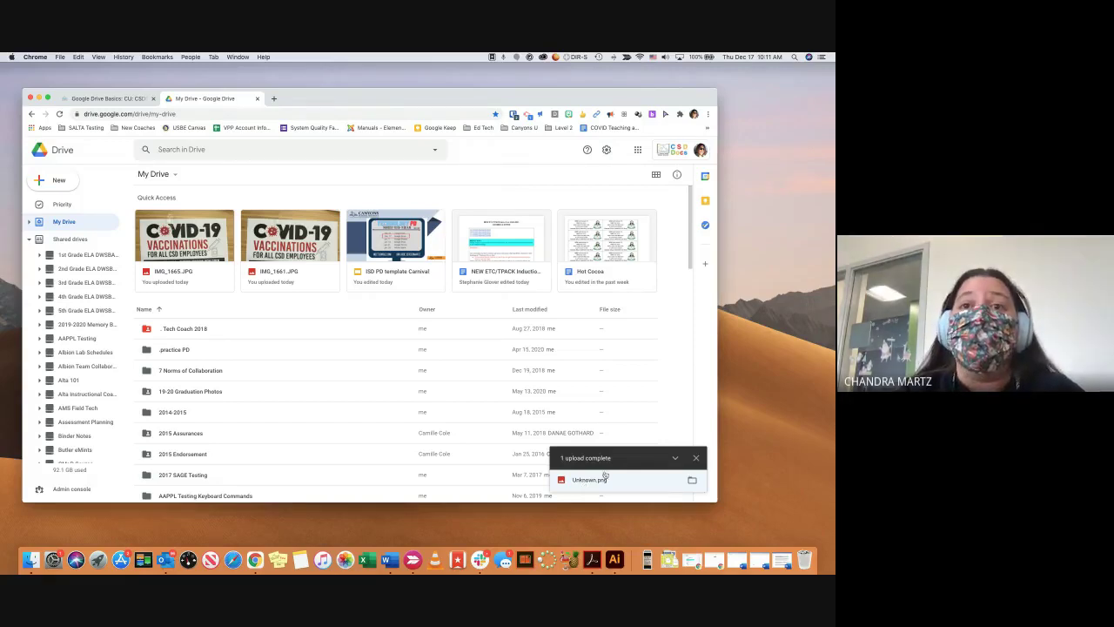
# Step: Show the uploaded Unknown.png in its location in My Drive, and collapse the list of shared drives
pyautogui.click(693, 480)
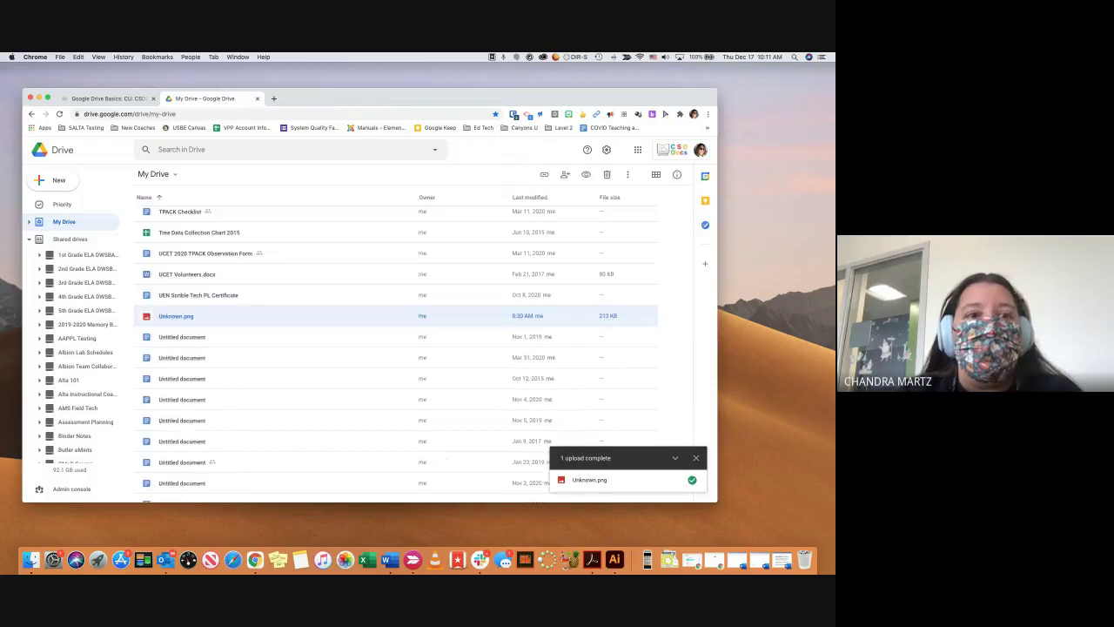
pyautogui.click(691, 479)
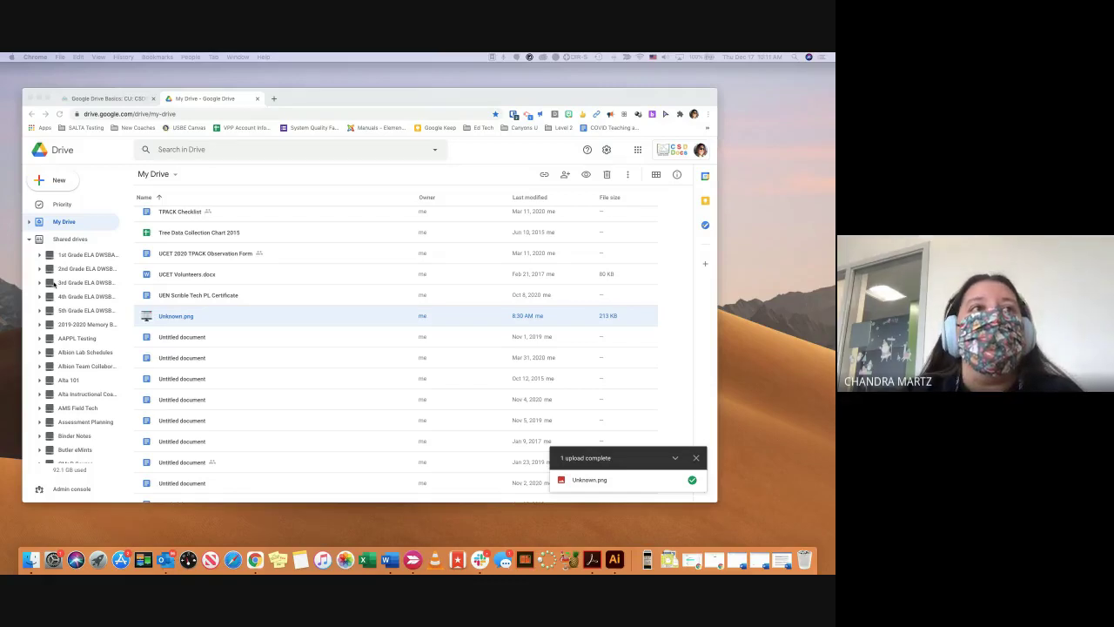
pyautogui.click(29, 240)
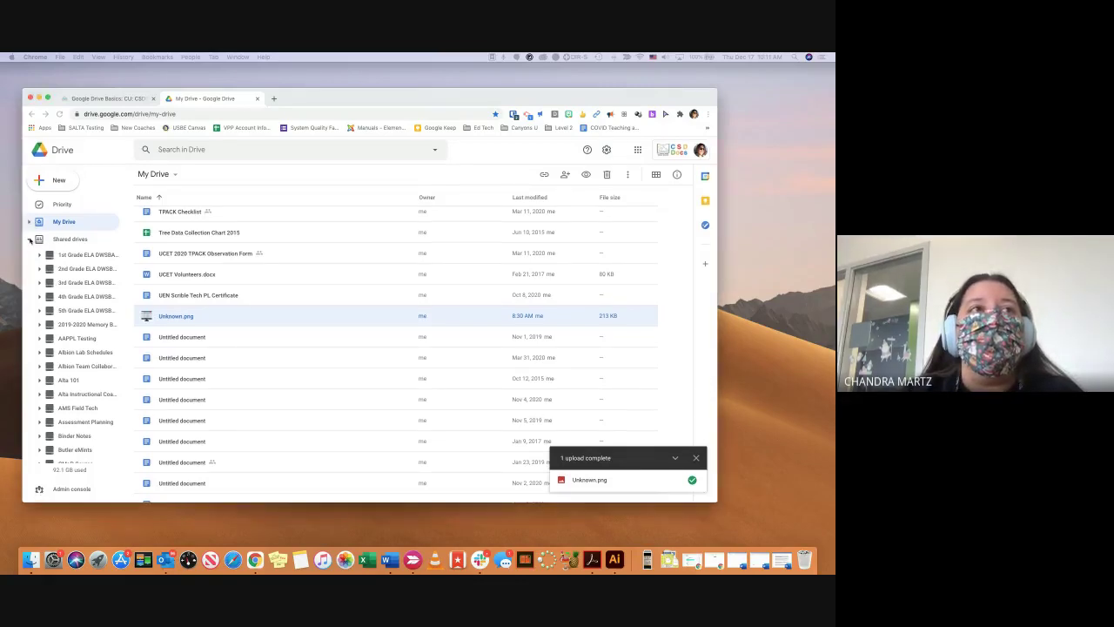
pyautogui.click(29, 240)
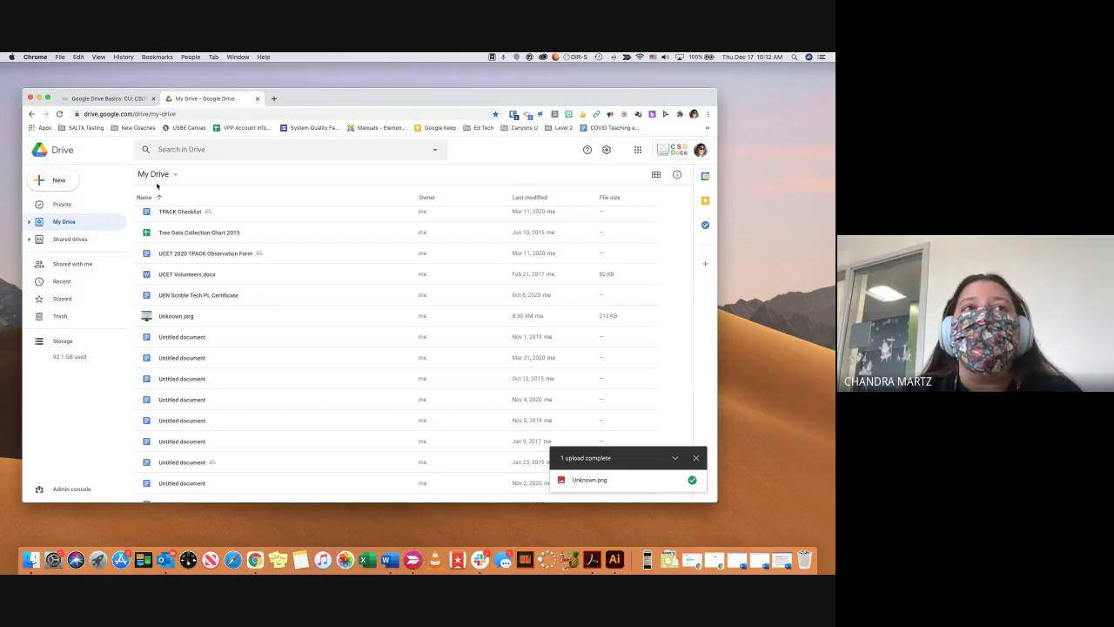
# Step: Return to the start of the My Drive list and examine the options for adding new items to My Drive
pyautogui.scroll(15, 230, 241)
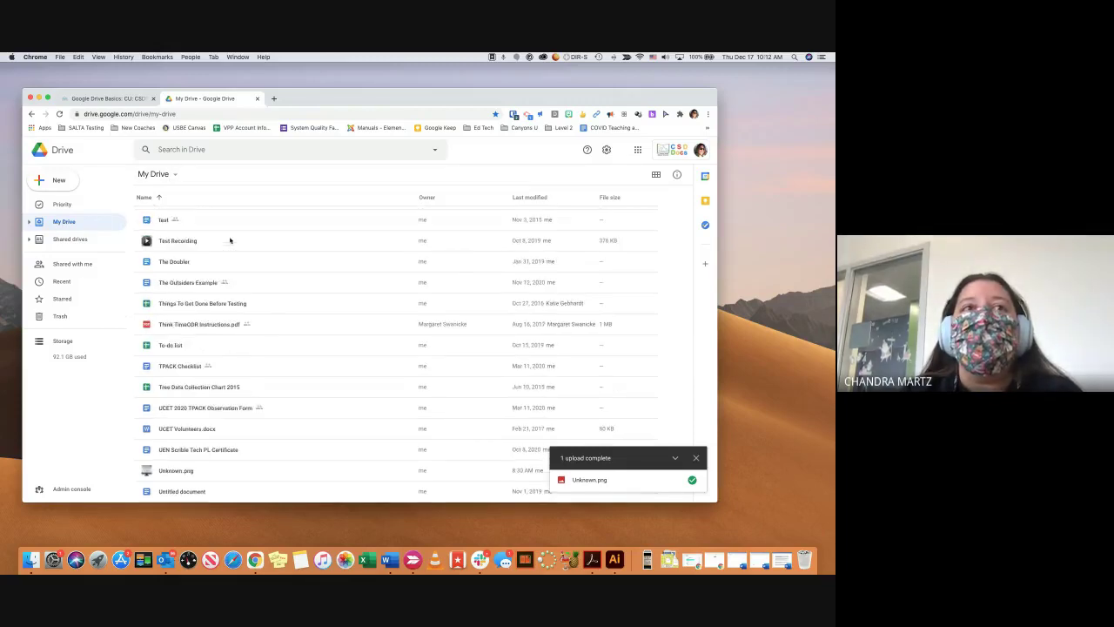
pyautogui.scroll(1, 231, 241)
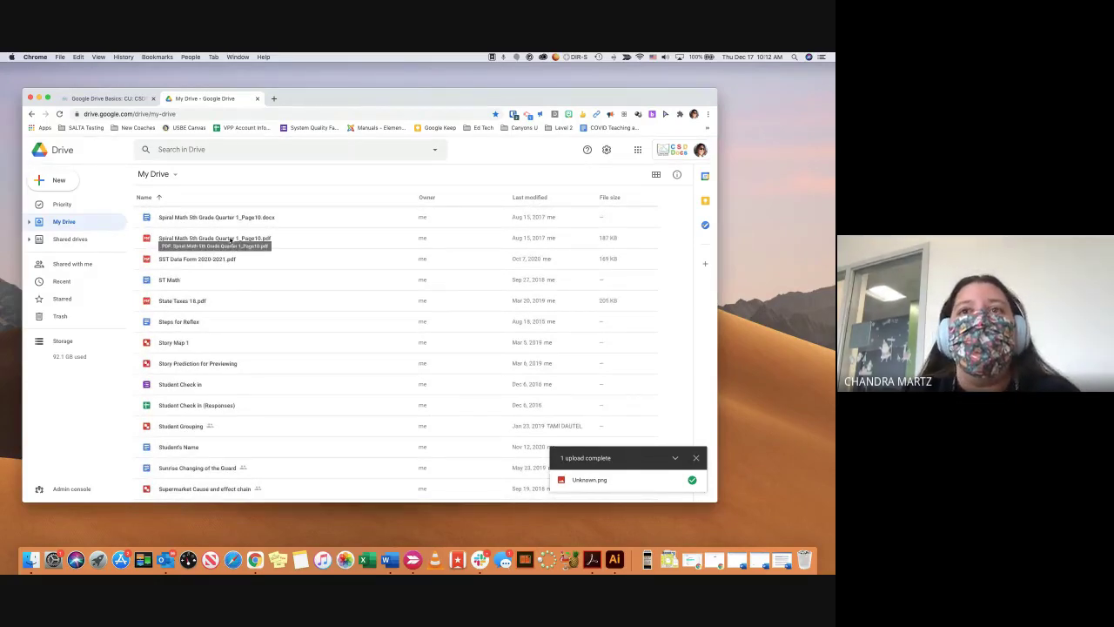
pyautogui.scroll(10, 230, 240)
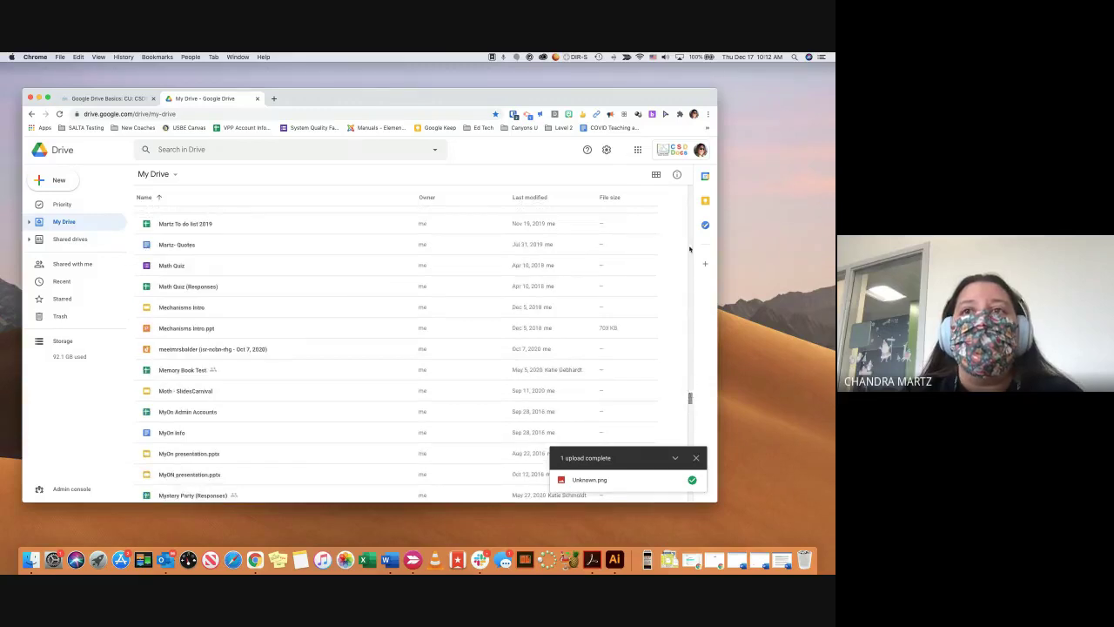
pyautogui.scroll(15, 688, 380)
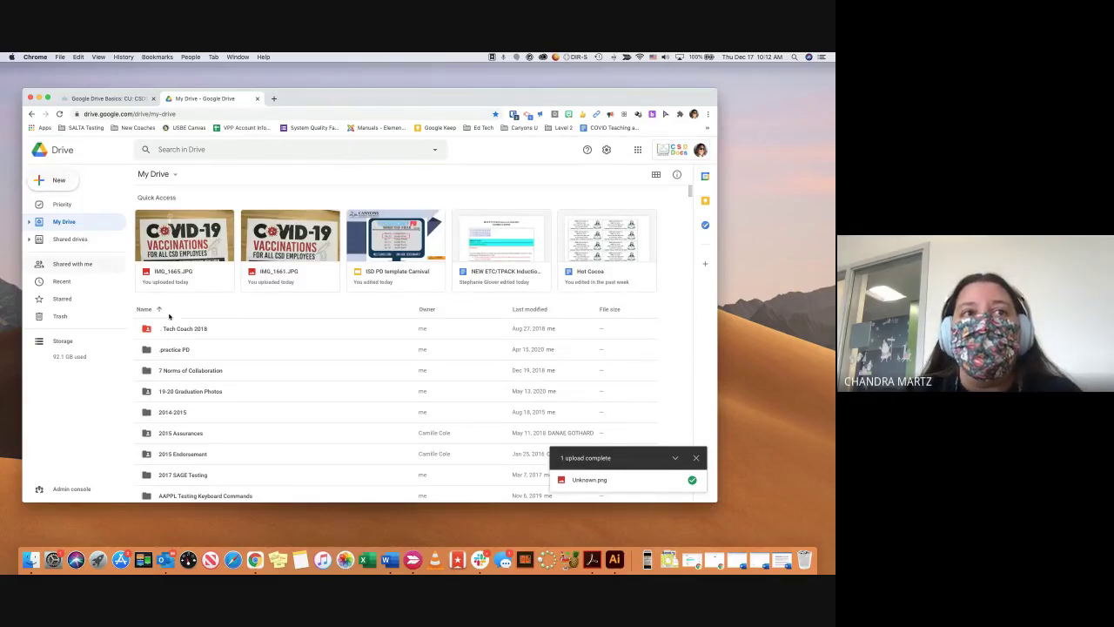
pyautogui.rightClick(67, 226)
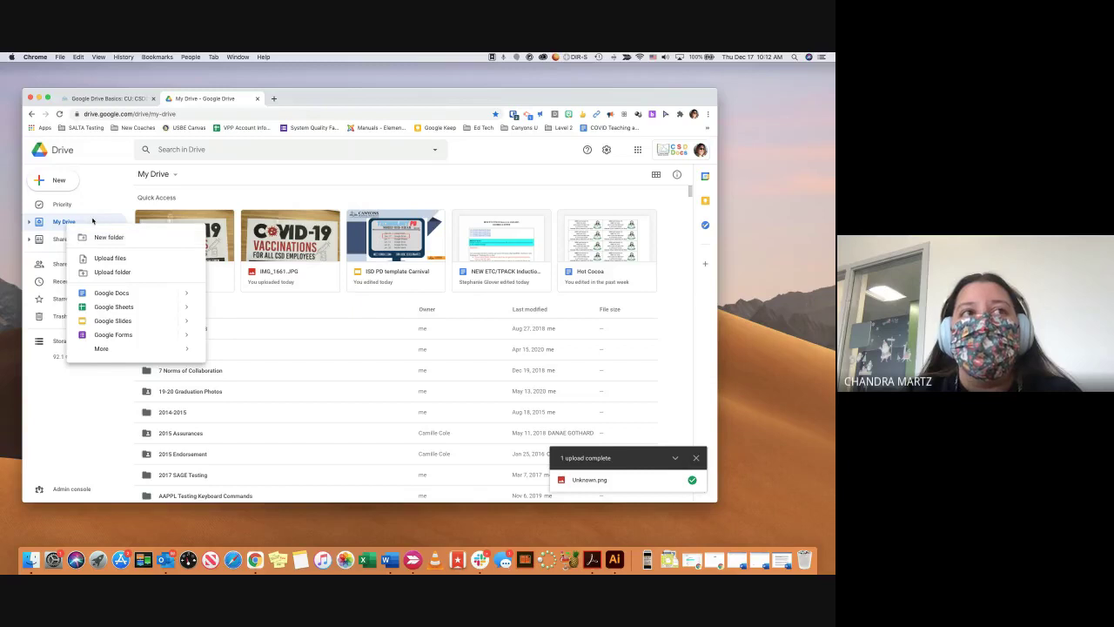
pyautogui.press('Escape')
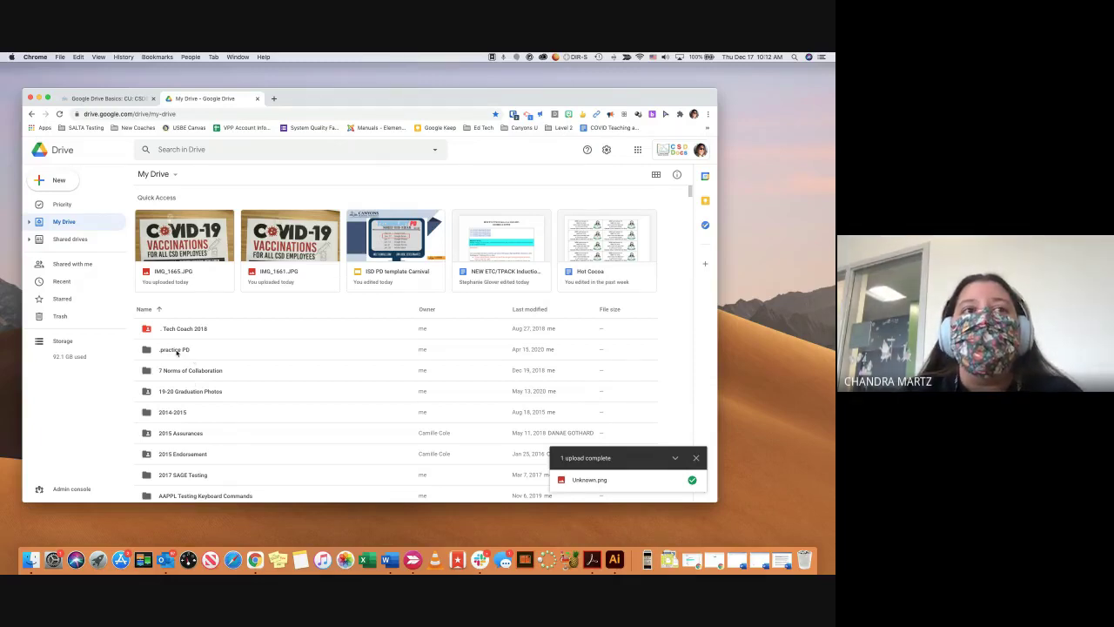
# Step: Select the .practice PD folder in the My Drive file list
pyautogui.click(177, 351)
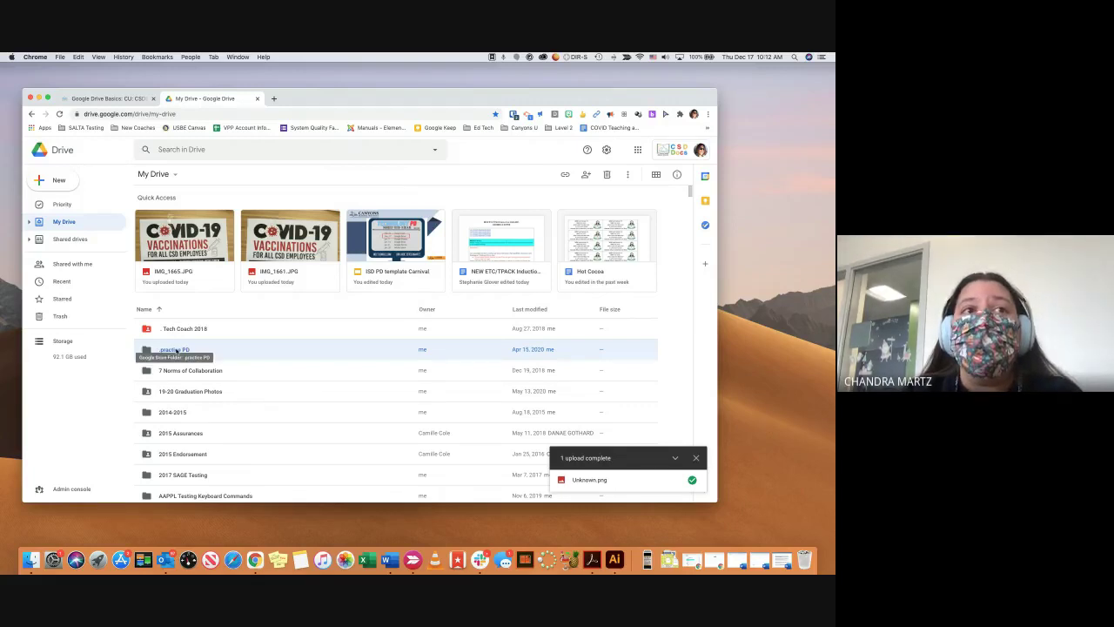
pyautogui.moveTo(177, 350)
pyautogui.mouseDown()
pyautogui.moveTo(188, 330)
pyautogui.moveTo(186, 353)
pyautogui.moveTo(175, 350)
pyautogui.mouseUp()
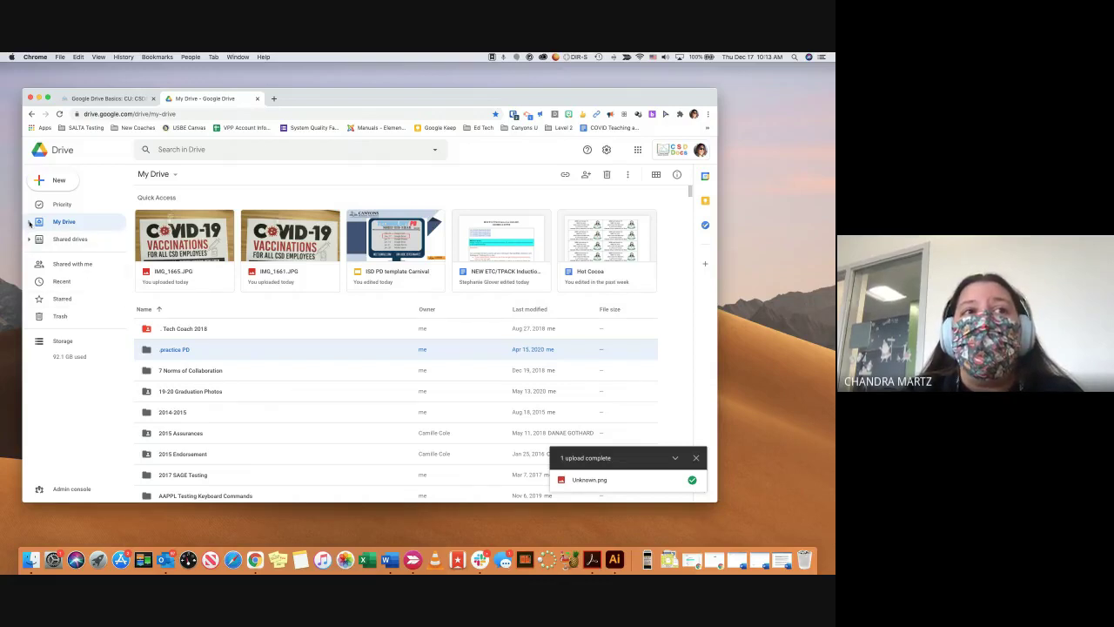
pyautogui.scroll(-1, 183, 348)
pyautogui.scroll(-1, 184, 348)
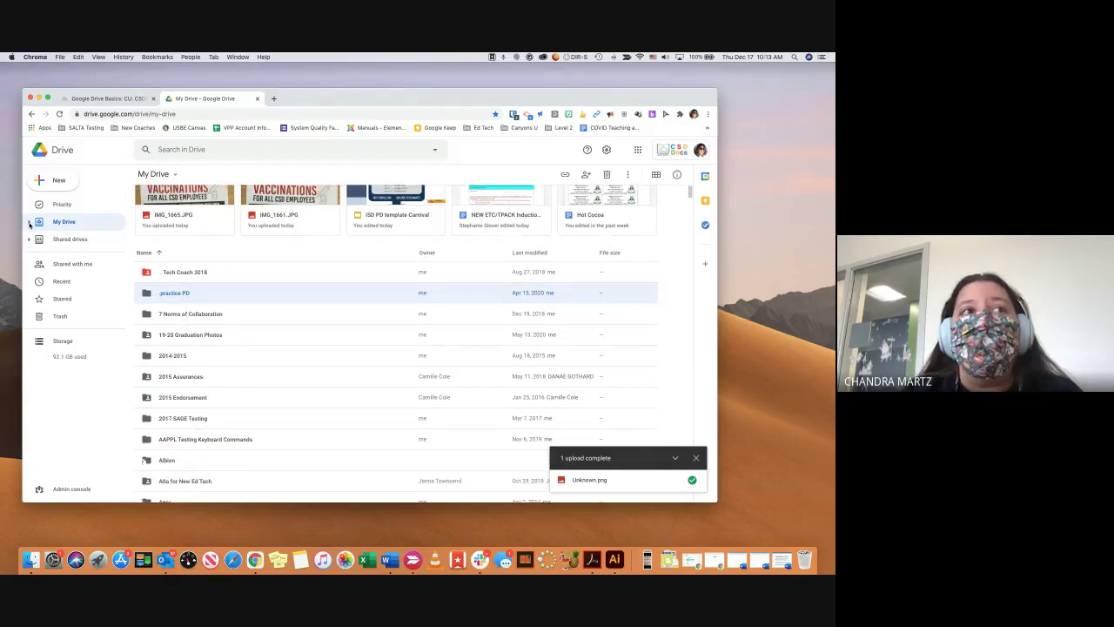
# Step: Expand My Drive in the navigation tree and look through the folders it contains
pyautogui.click(29, 224)
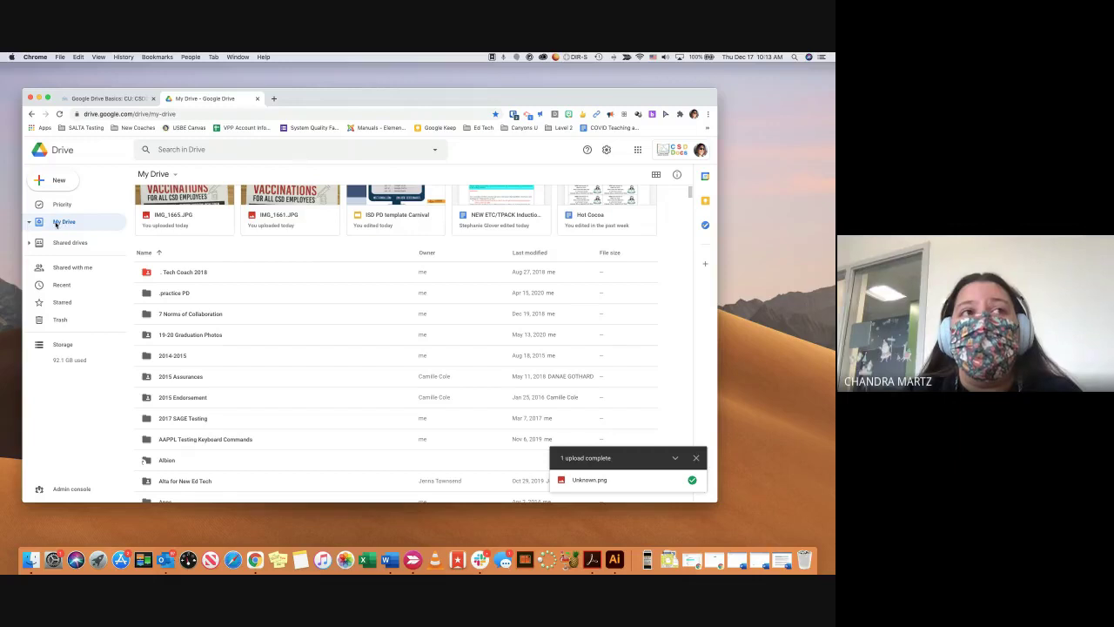
pyautogui.click(30, 223)
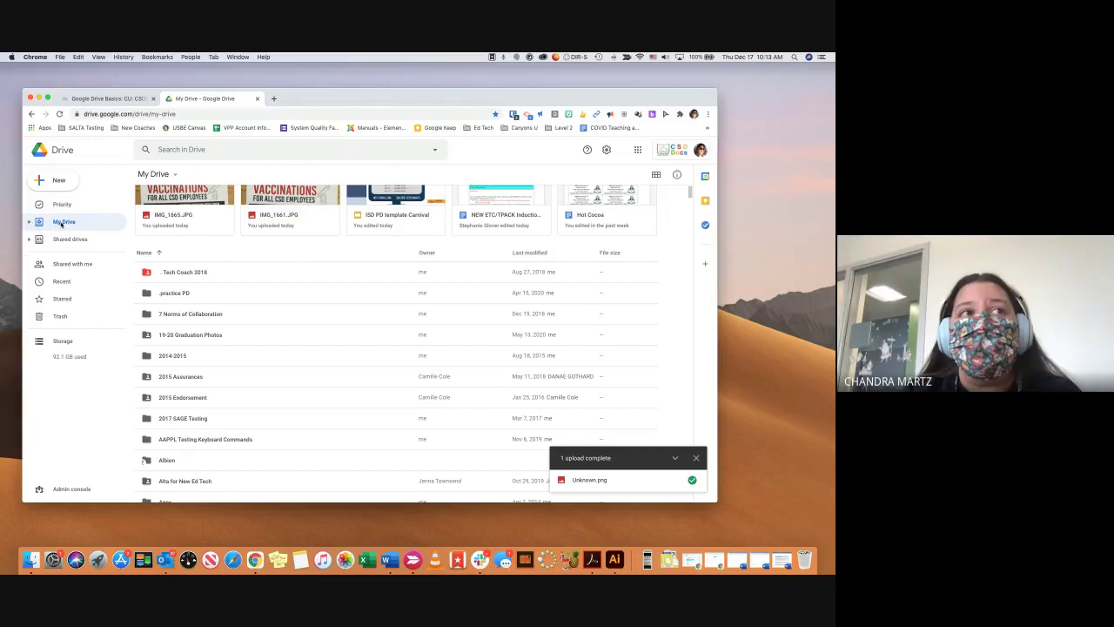
pyautogui.click(29, 223)
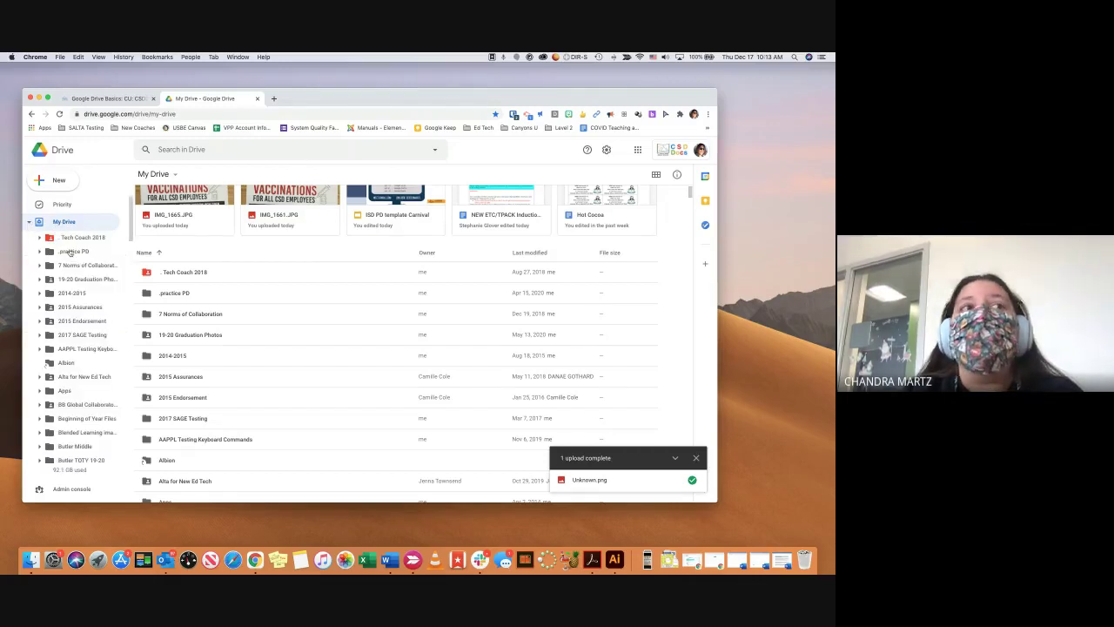
pyautogui.scroll(-3, 80, 359)
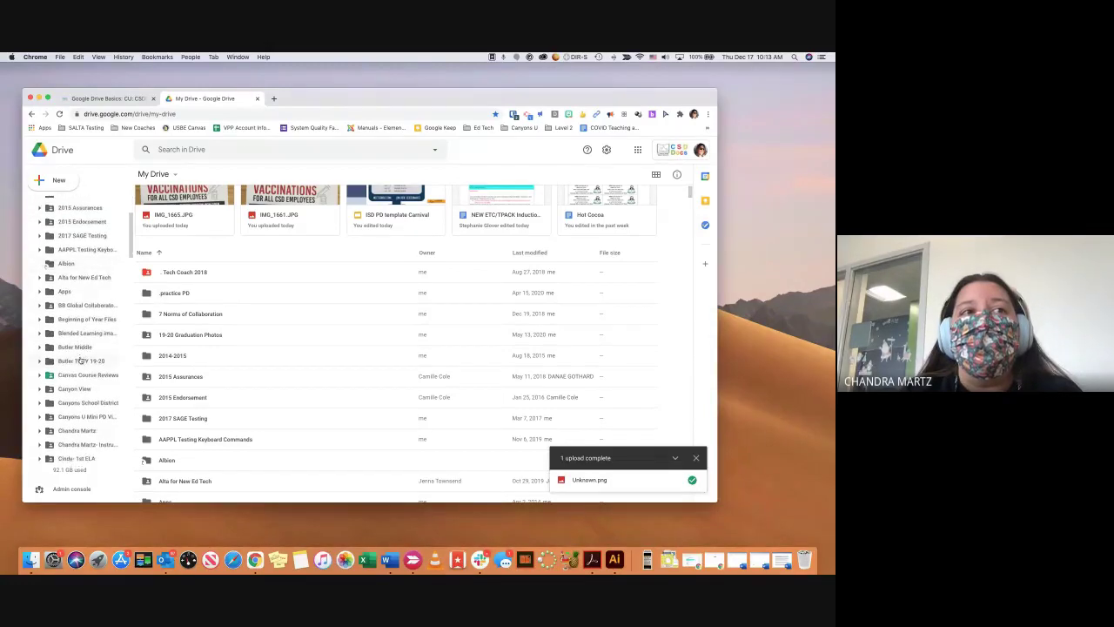
pyautogui.scroll(-3, 80, 359)
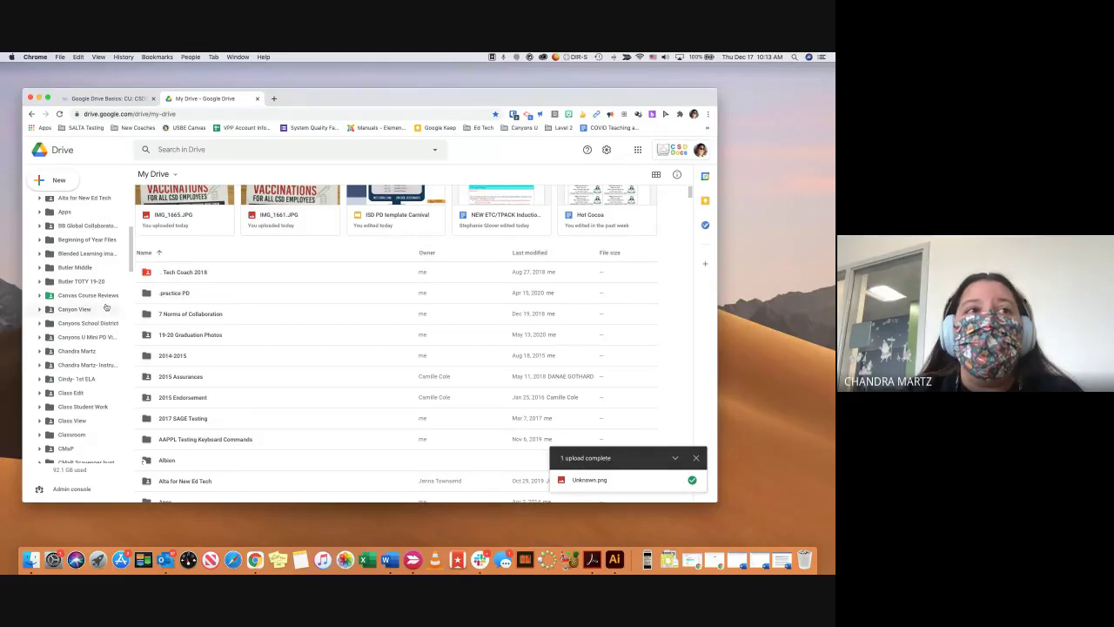
pyautogui.scroll(-3, 101, 275)
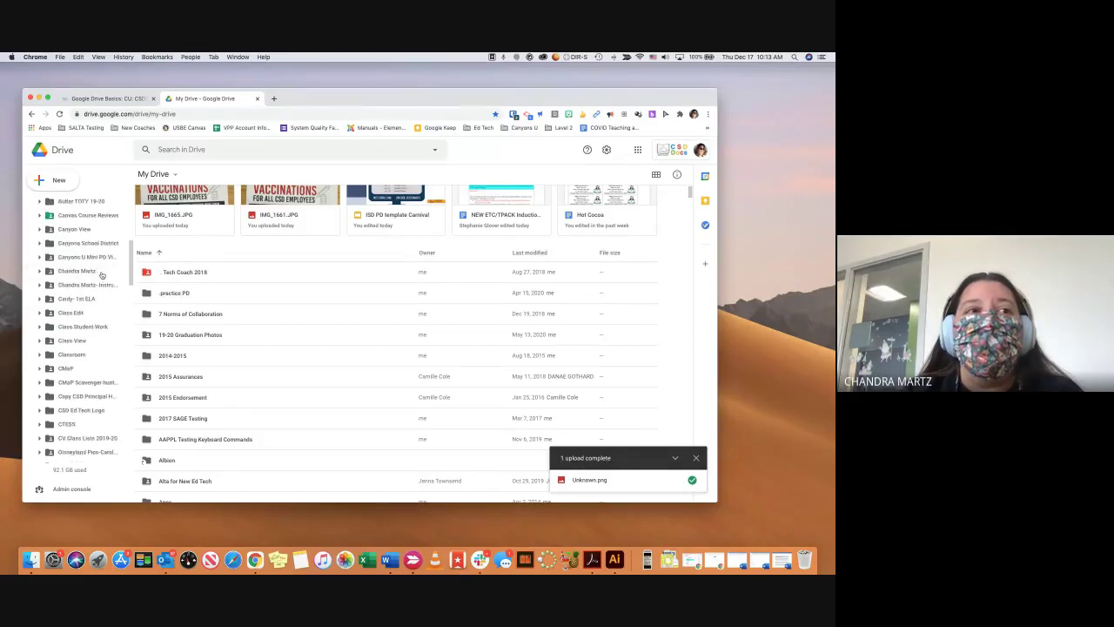
pyautogui.scroll(-4, 101, 275)
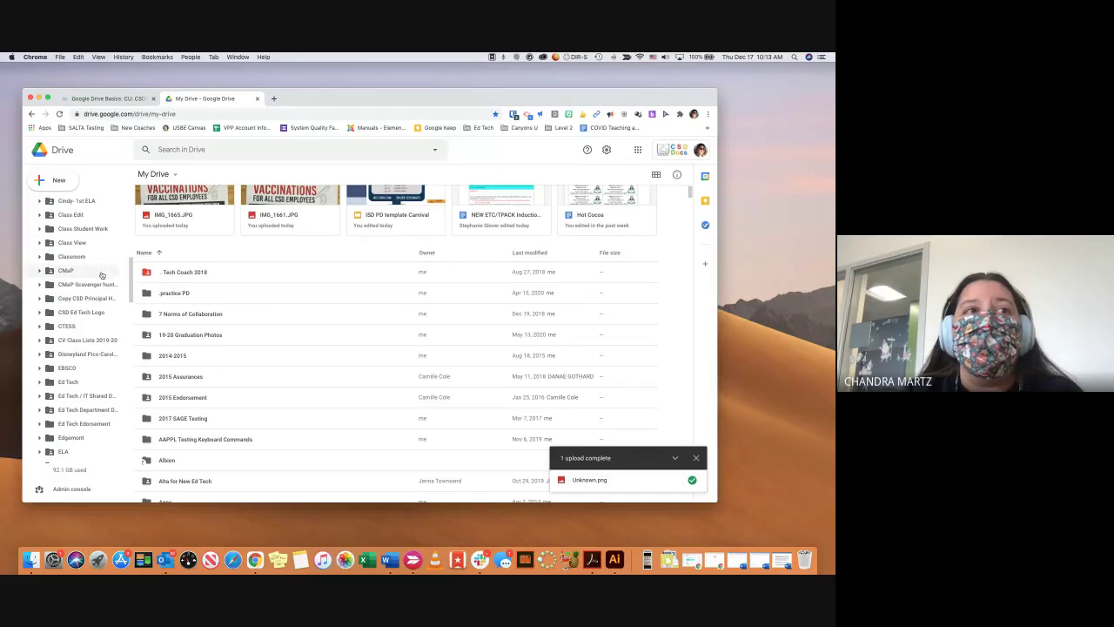
# Step: Expand the Ed Tech folder in the My Drive navigation tree to show its subfolders
pyautogui.click(187, 294)
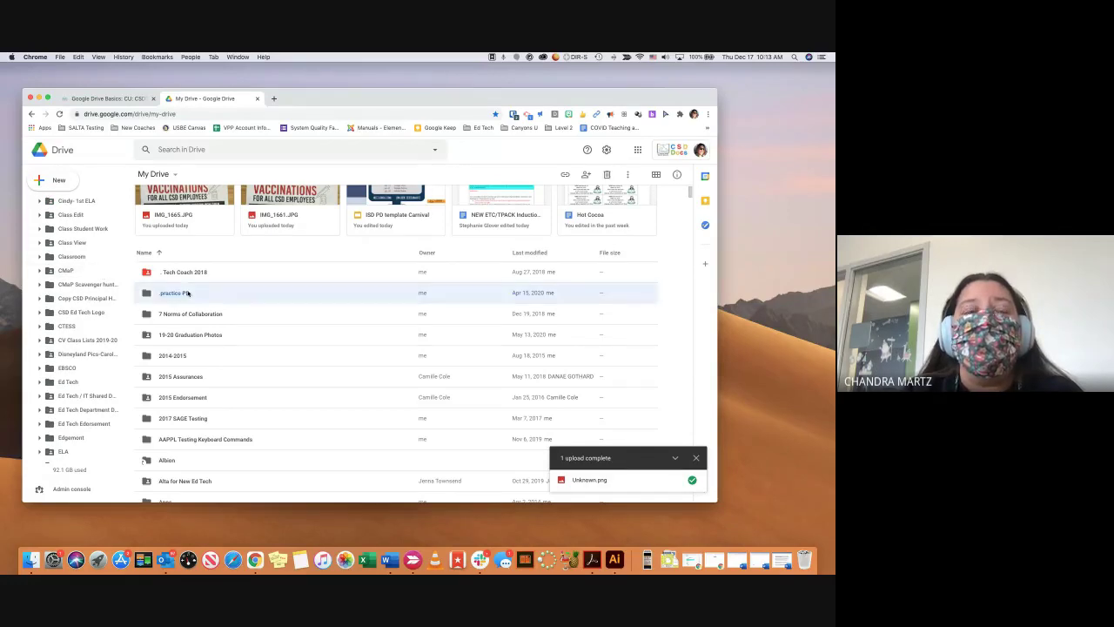
pyautogui.moveTo(163, 286)
pyautogui.mouseDown()
pyautogui.moveTo(100, 277)
pyautogui.moveTo(84, 315)
pyautogui.moveTo(80, 250)
pyautogui.moveTo(79, 319)
pyautogui.moveTo(182, 292)
pyautogui.mouseUp()
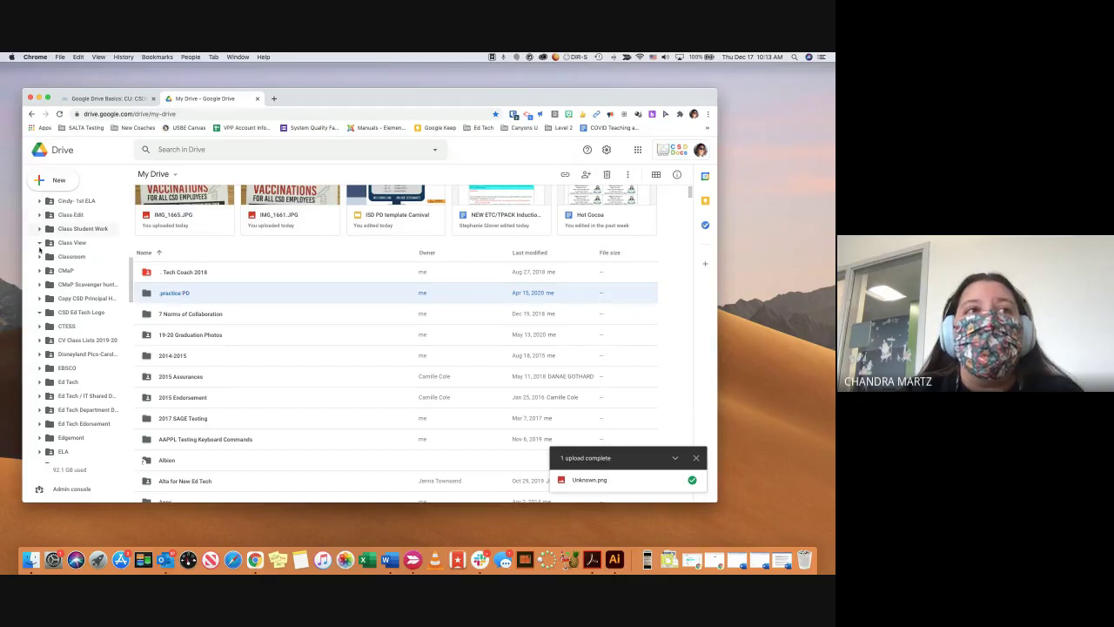
pyautogui.scroll(-5, 47, 273)
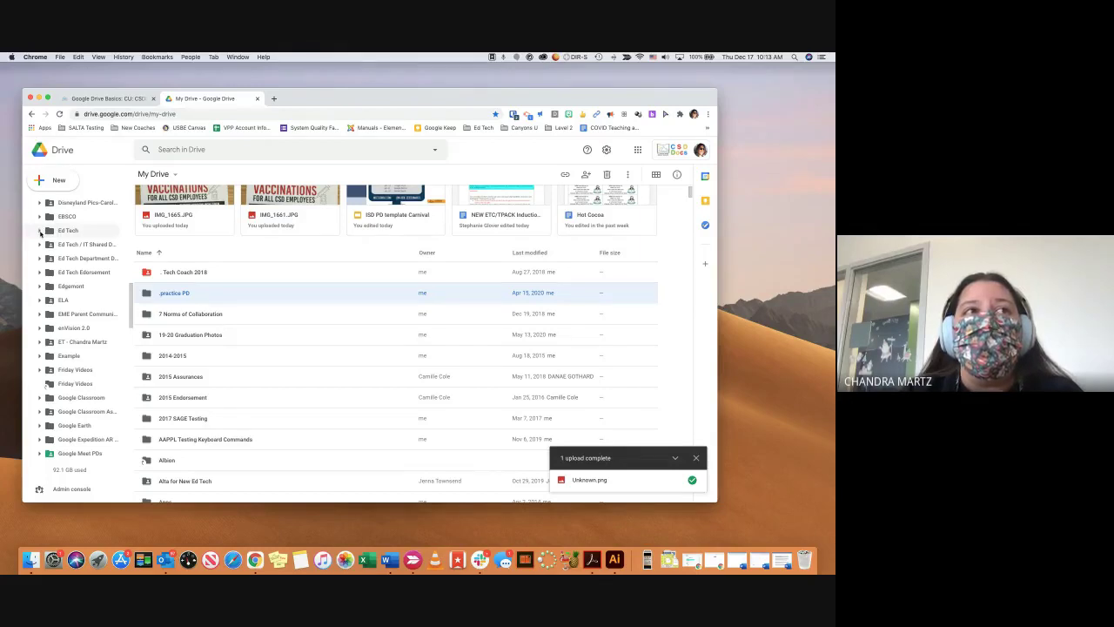
pyautogui.click(40, 232)
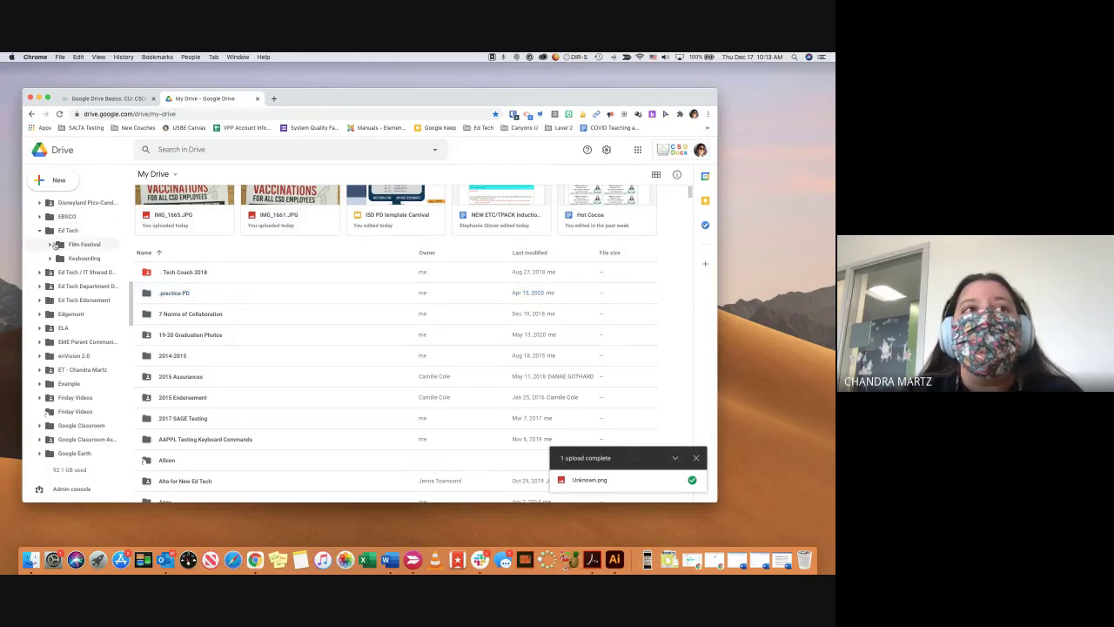
# Step: Open the .practice PD folder to view its contents, and return to My Drive with that folder selected
pyautogui.doubleClick(175, 294)
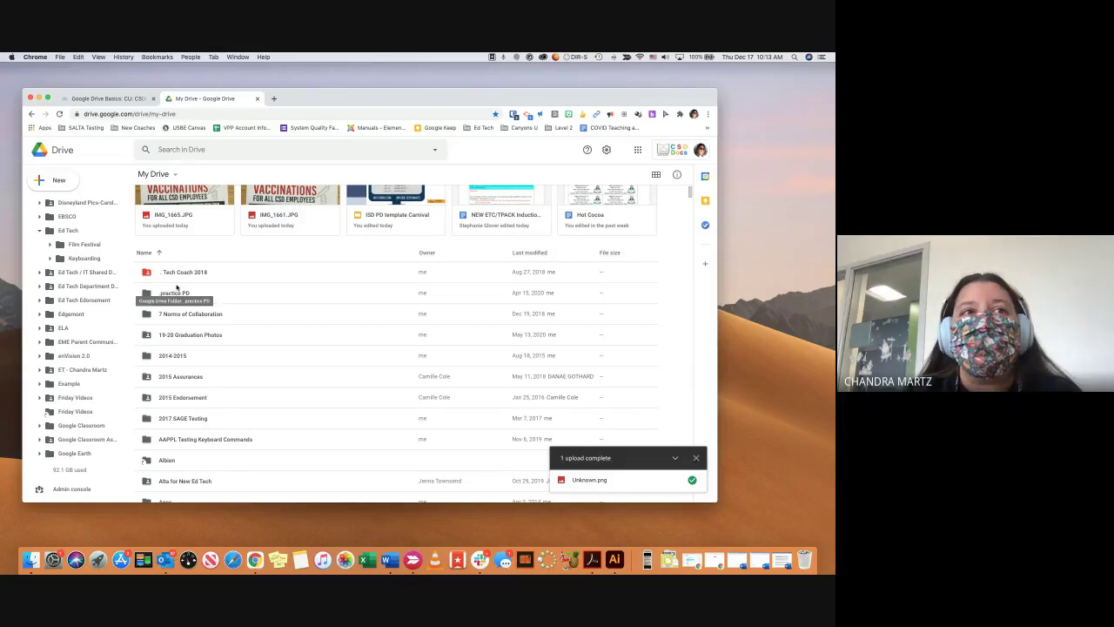
pyautogui.doubleClick(172, 295)
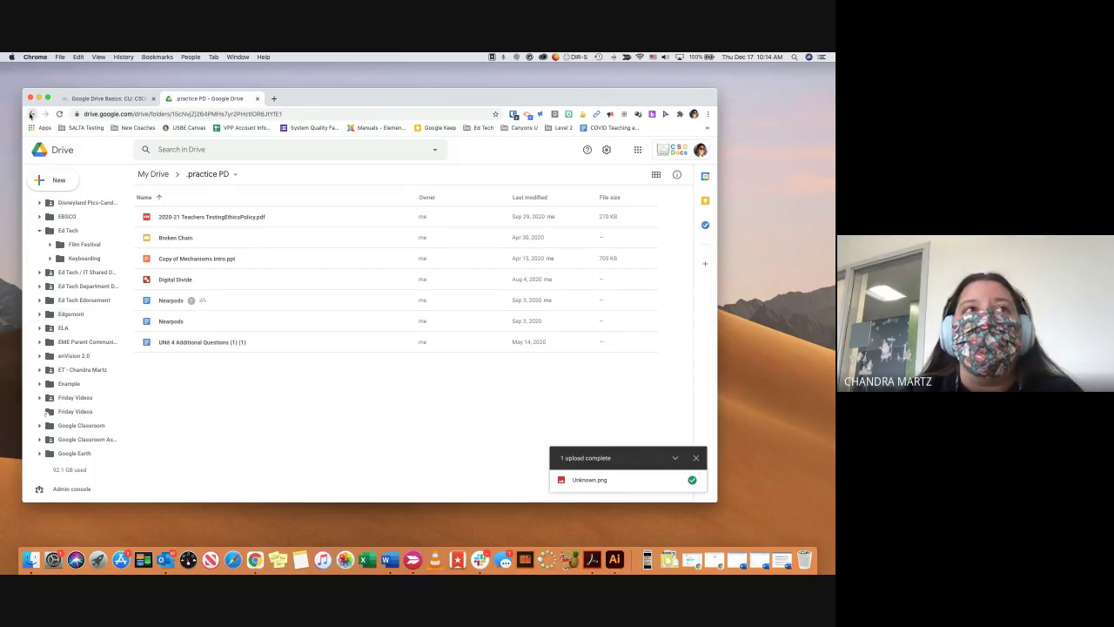
pyautogui.click(31, 114)
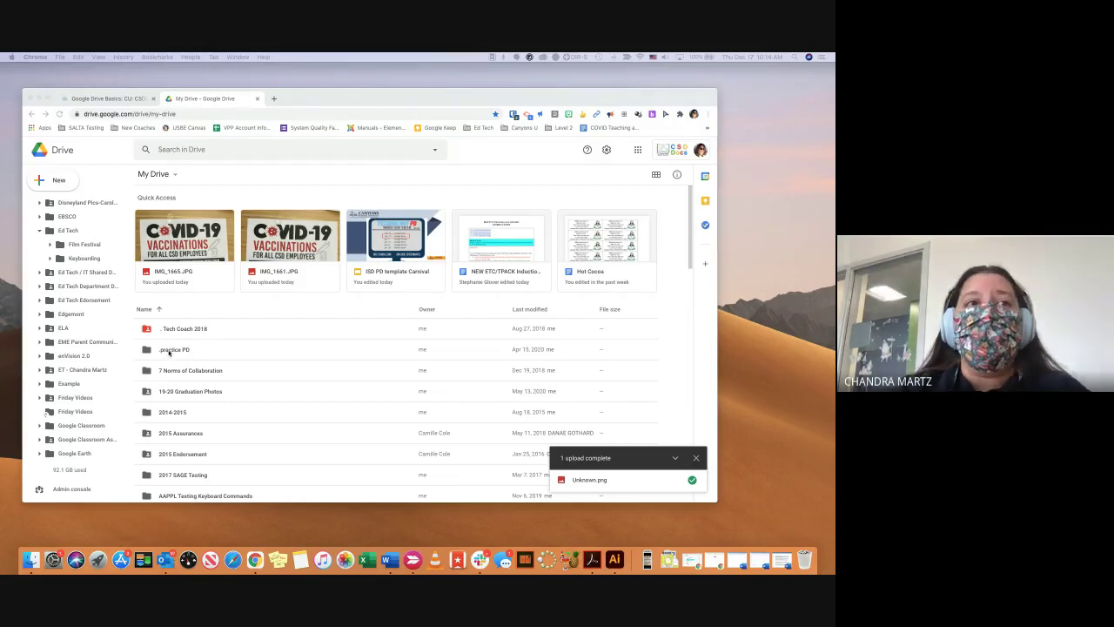
pyautogui.click(174, 351)
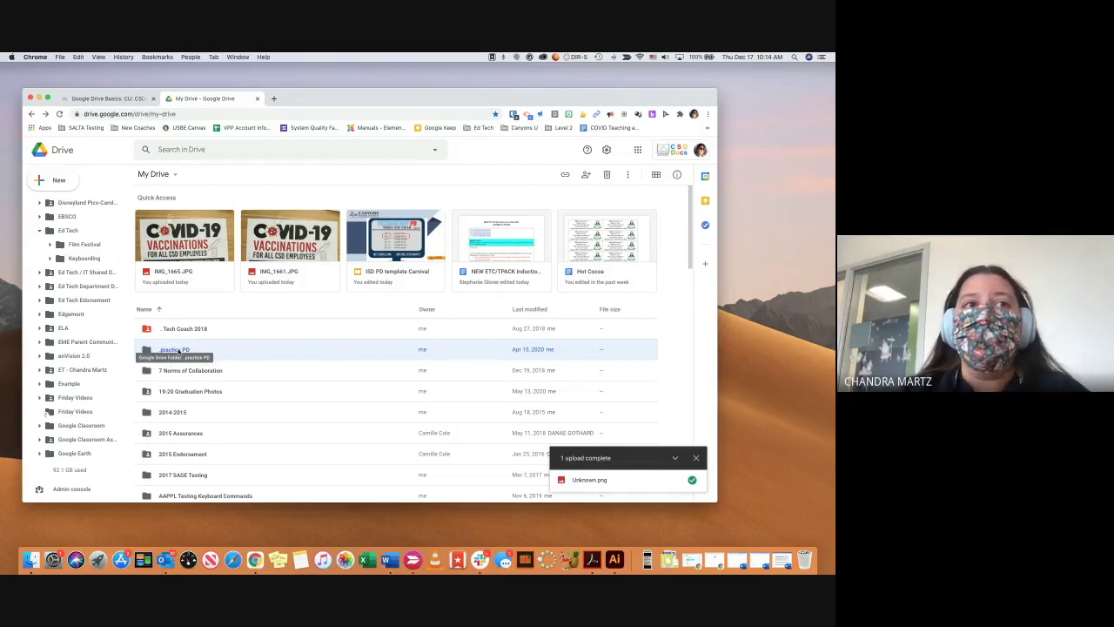
# Step: Open the sharing settings for the .practice PD folder
pyautogui.rightClick(179, 351)
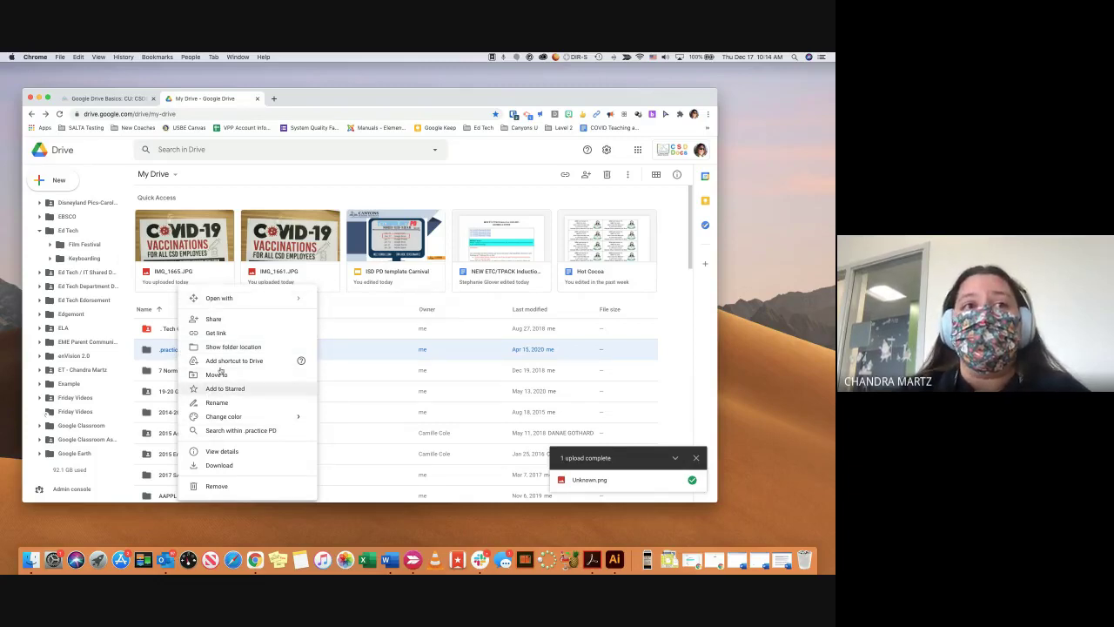
pyautogui.moveTo(216, 418)
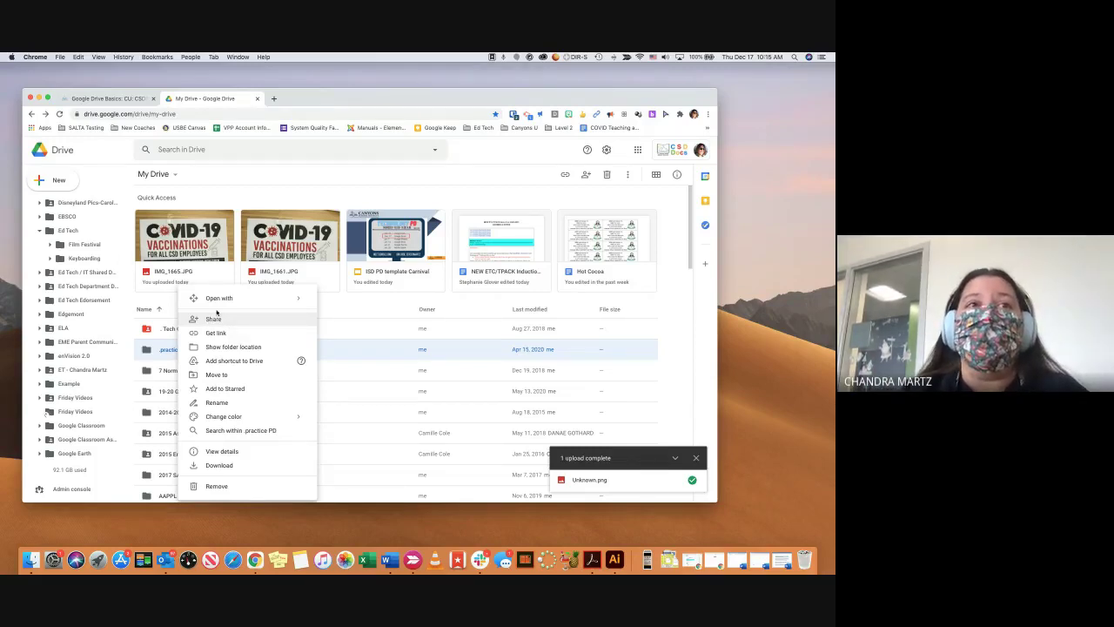
pyautogui.click(211, 320)
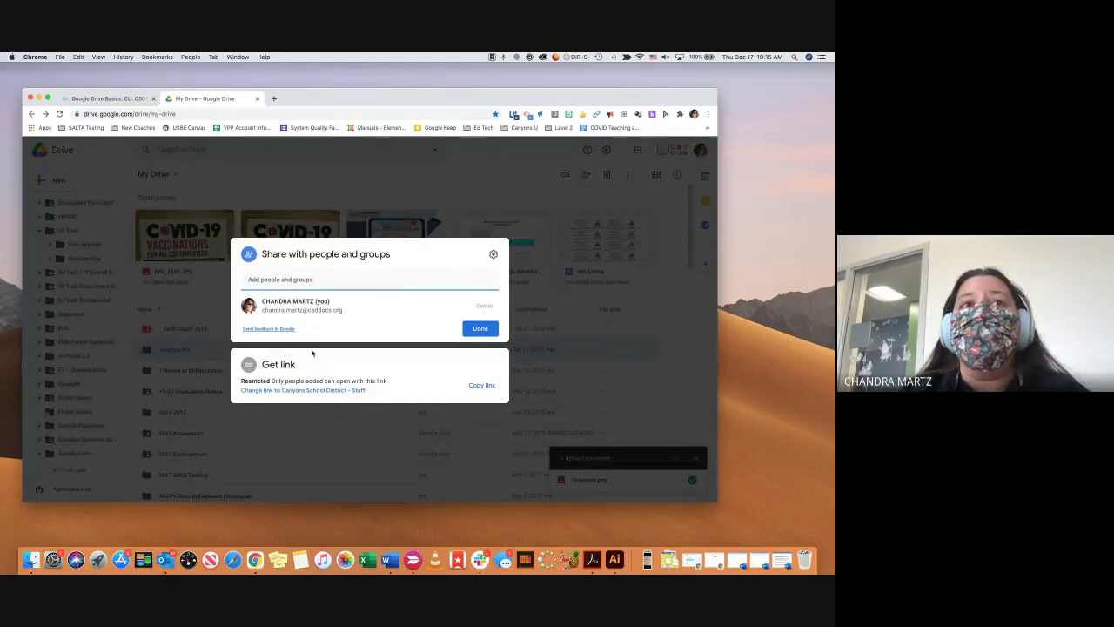
# Step: Try adding a suggested colleague to the folder, check the Viewer, Commenter and Editor roles, and cancel the invitation
pyautogui.click(265, 280)
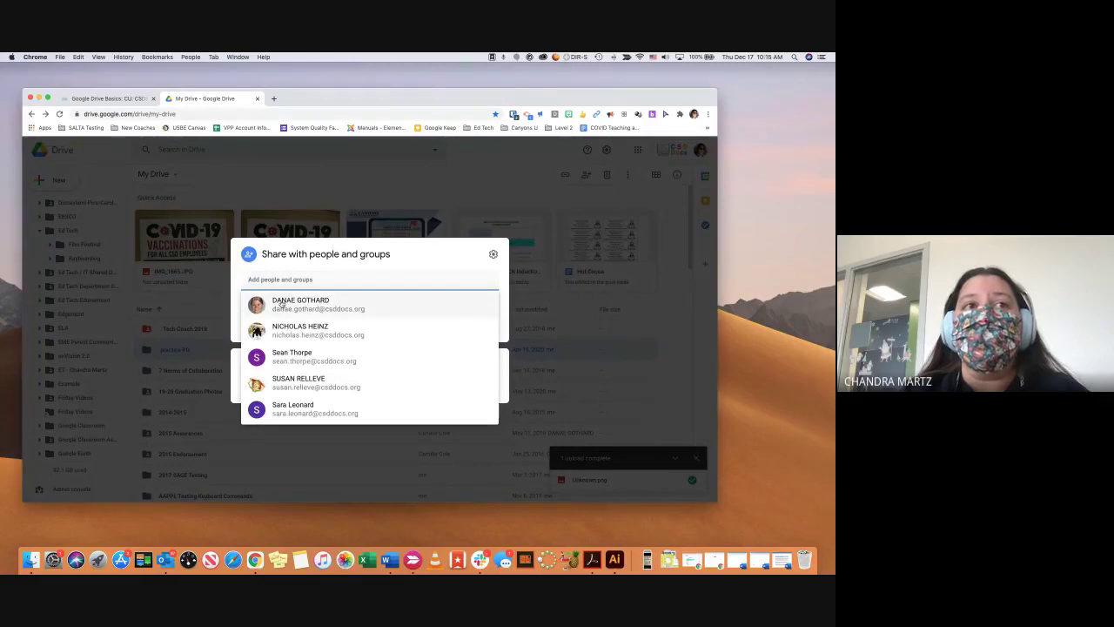
pyautogui.moveTo(281, 302)
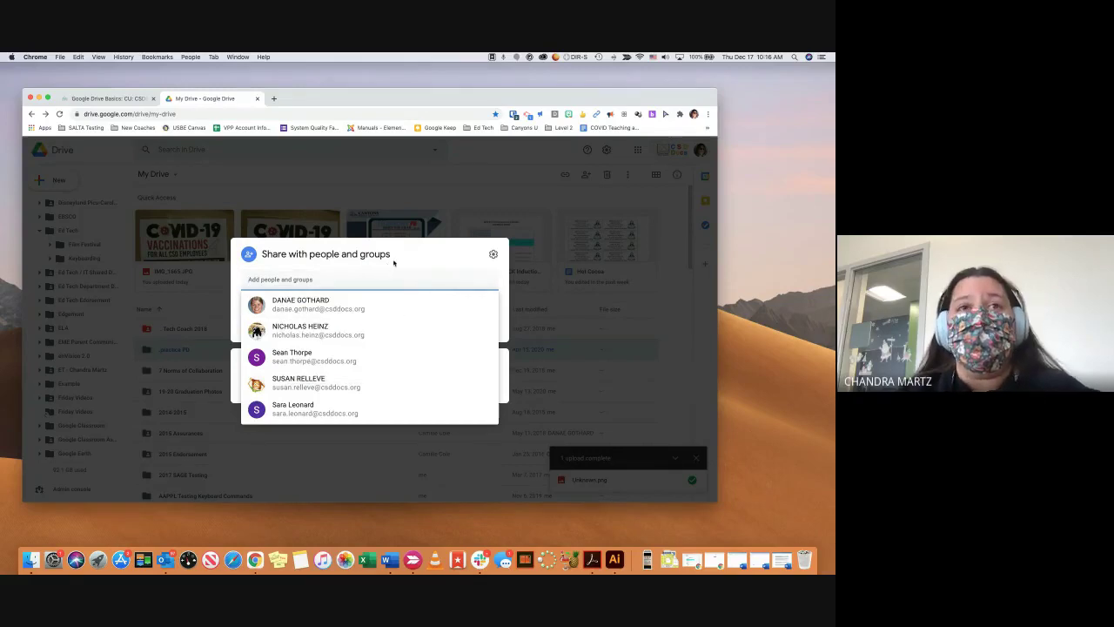
pyautogui.click(293, 303)
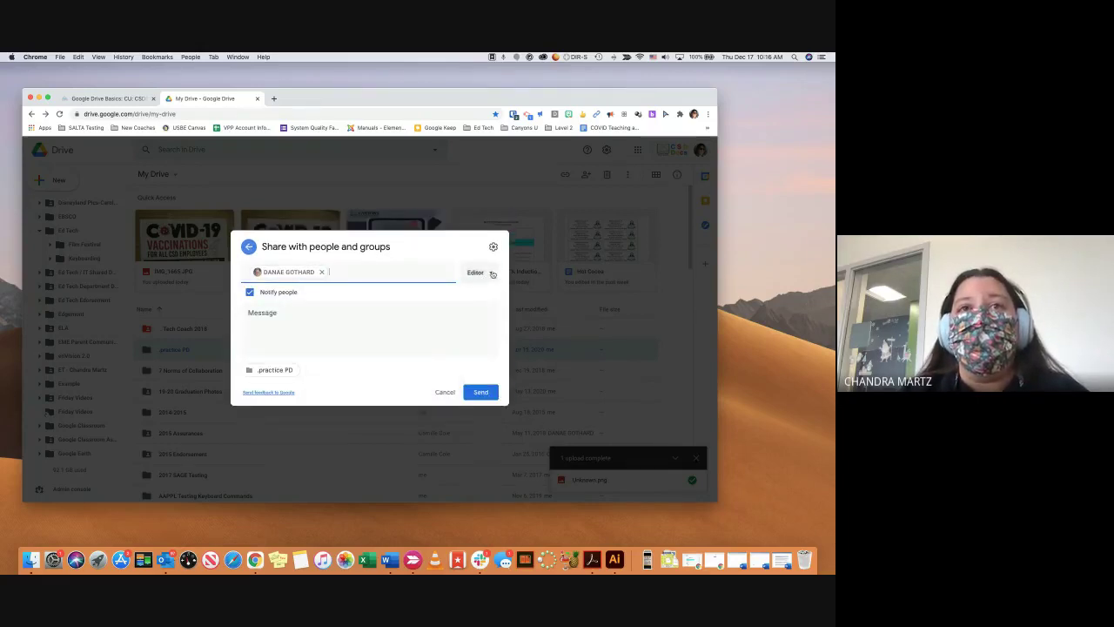
pyautogui.click(490, 274)
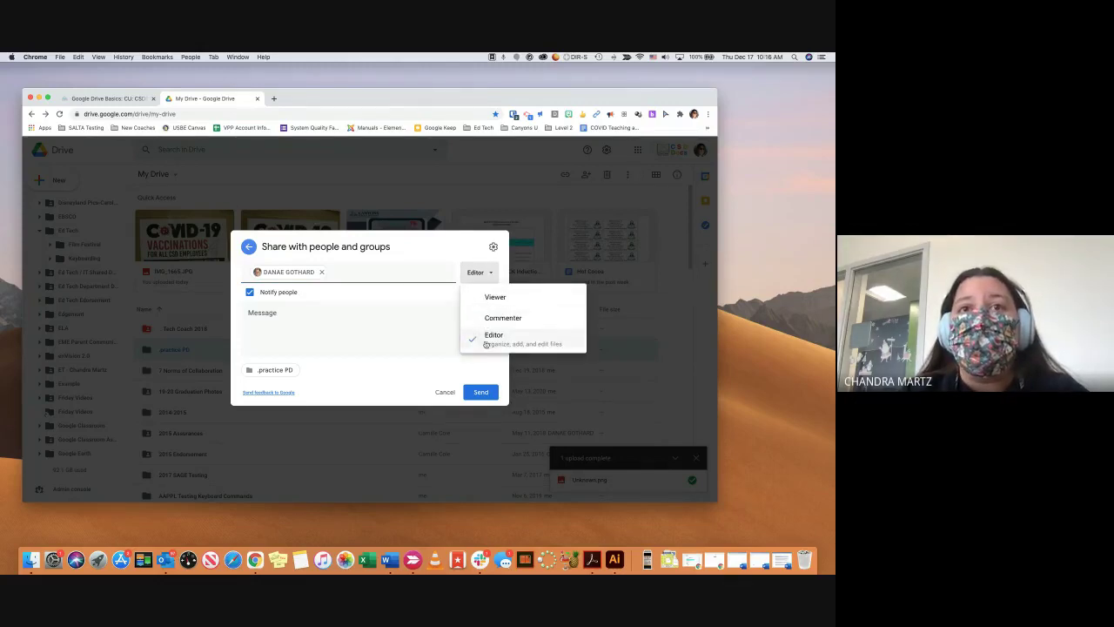
pyautogui.click(420, 323)
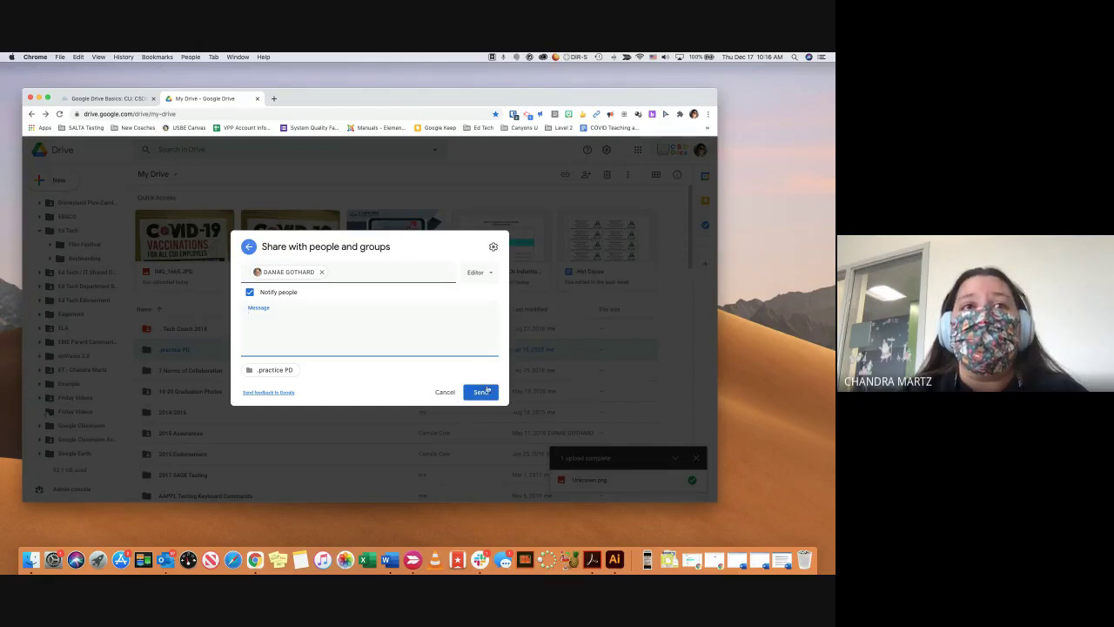
pyautogui.click(442, 392)
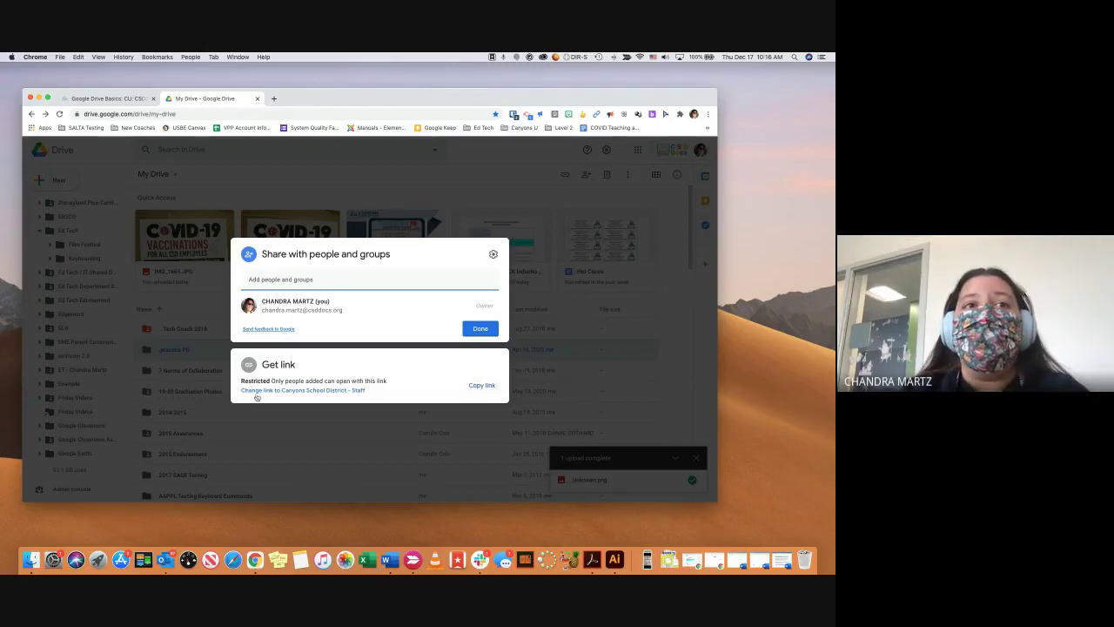
# Step: Change the folder's link access to Canyons School District - Staff, review the audience and role options, and close the sharing settings
pyautogui.click(296, 390)
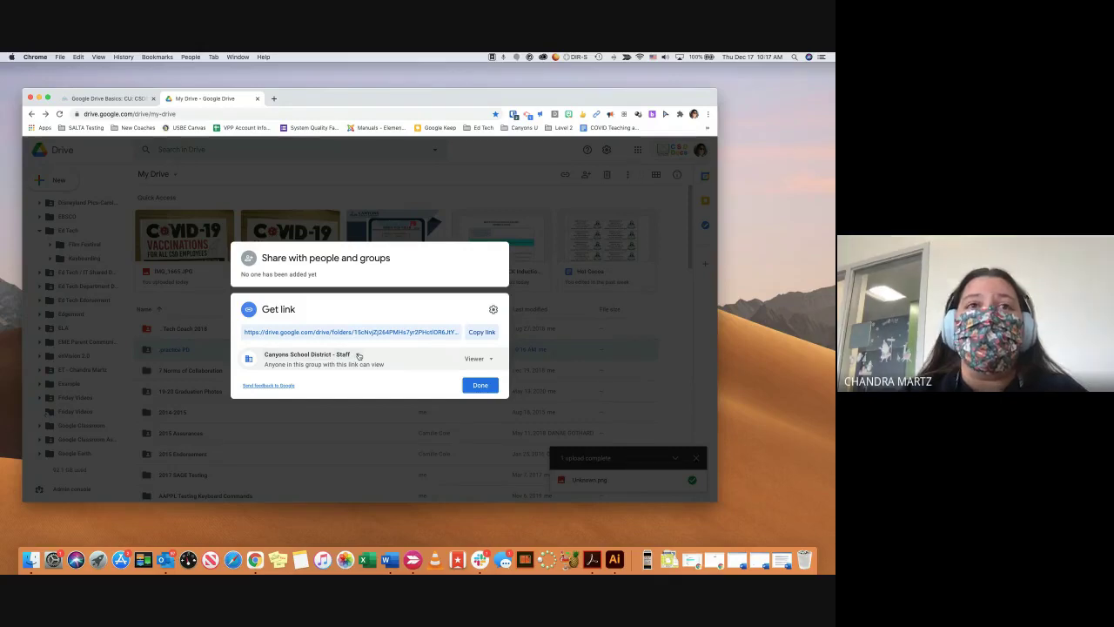
pyautogui.click(357, 355)
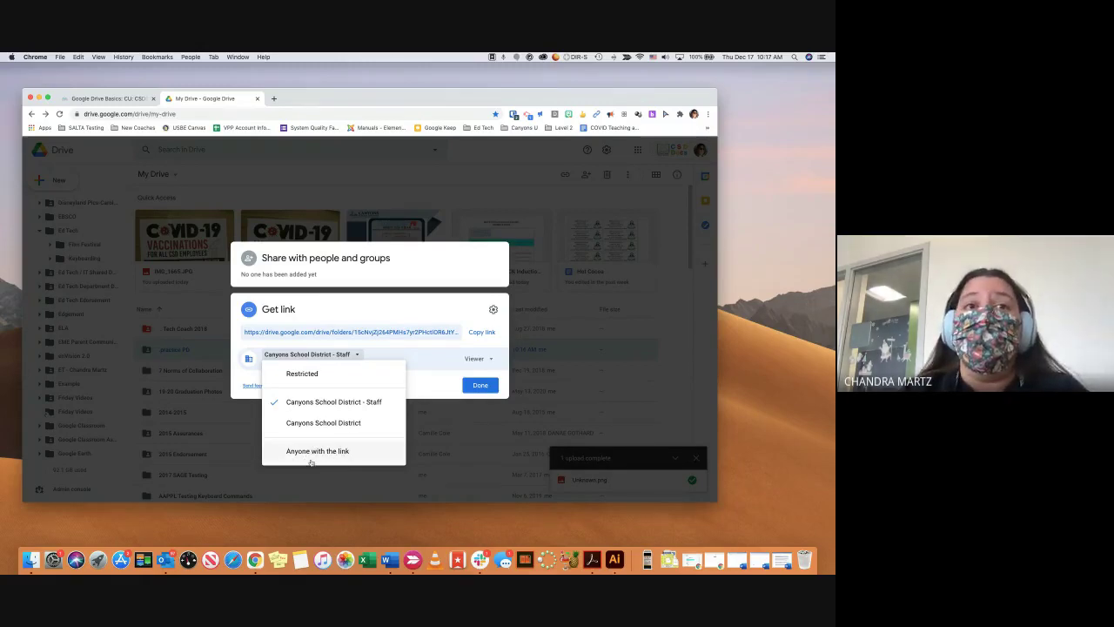
pyautogui.click(431, 379)
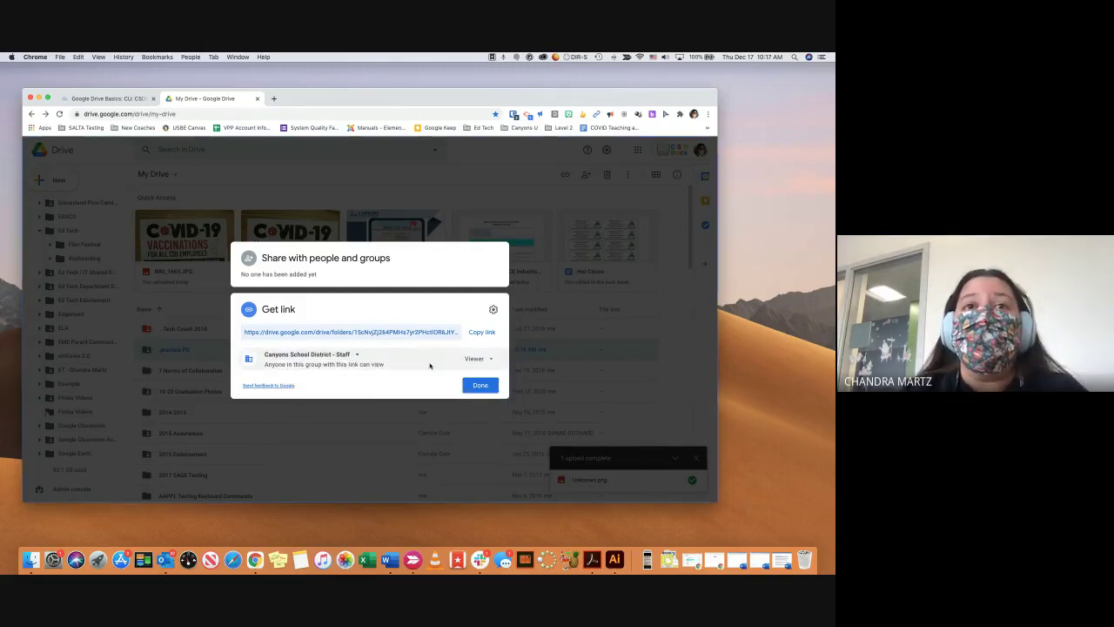
pyautogui.click(492, 360)
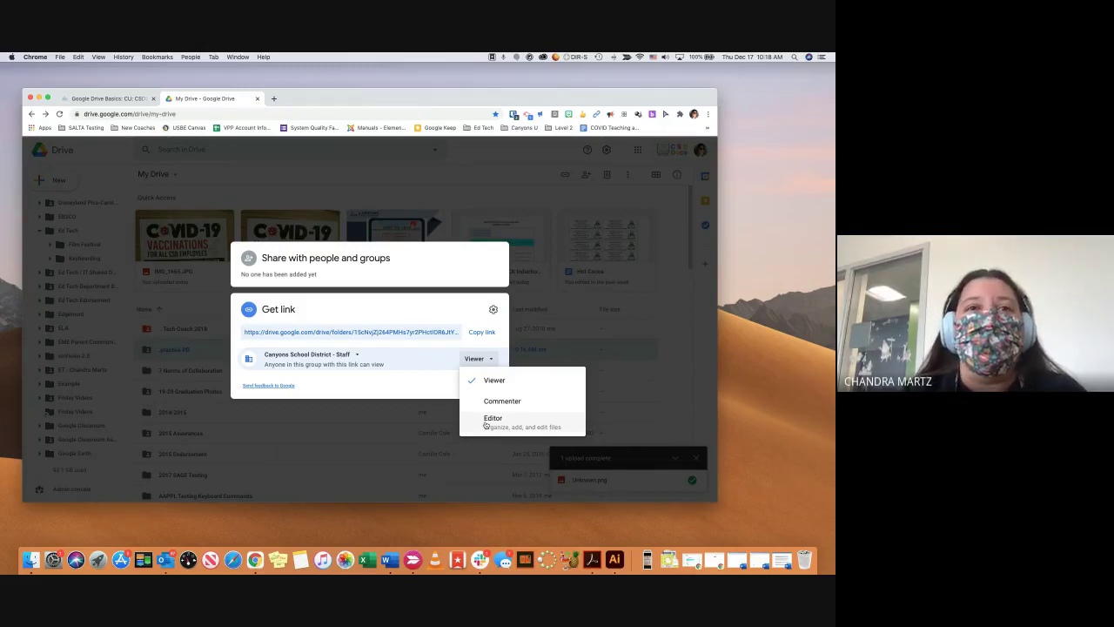
pyautogui.click(430, 391)
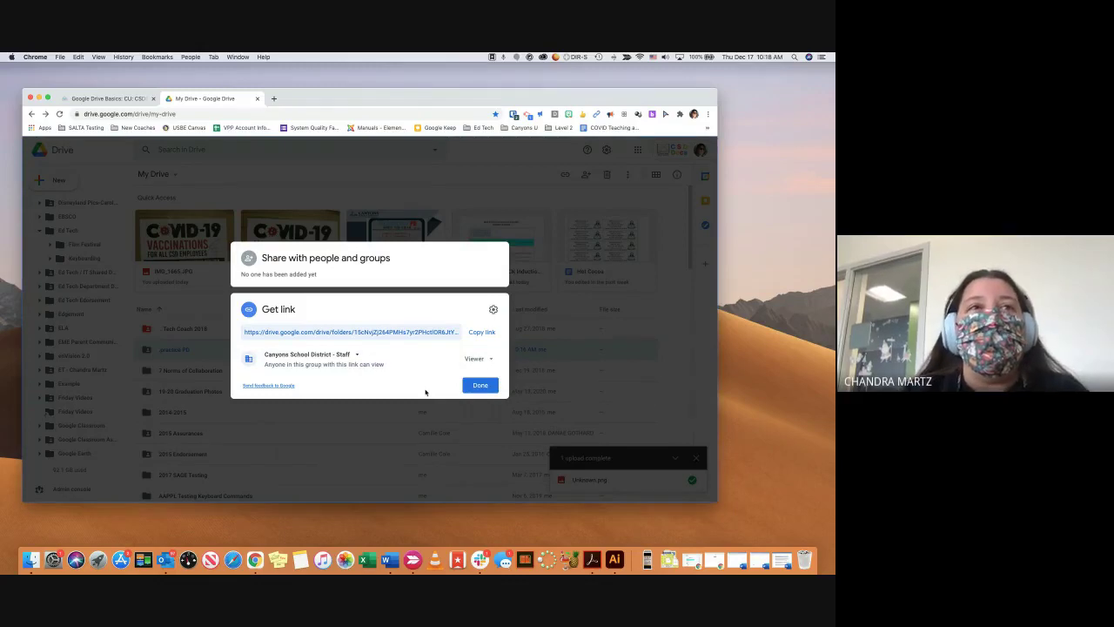
pyautogui.click(416, 402)
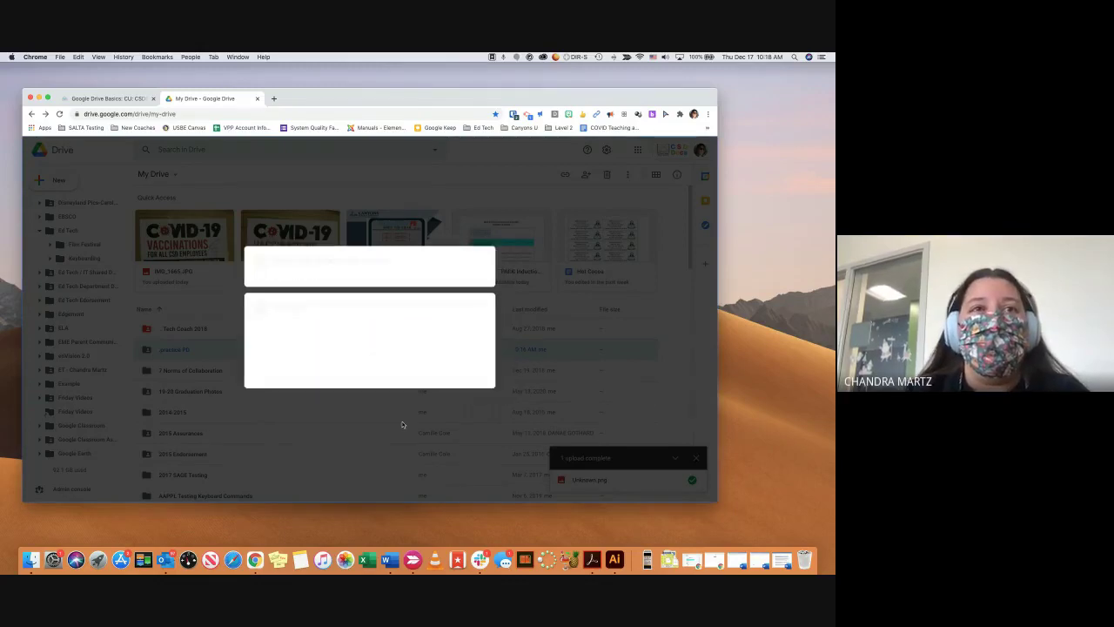
pyautogui.rightClick(173, 352)
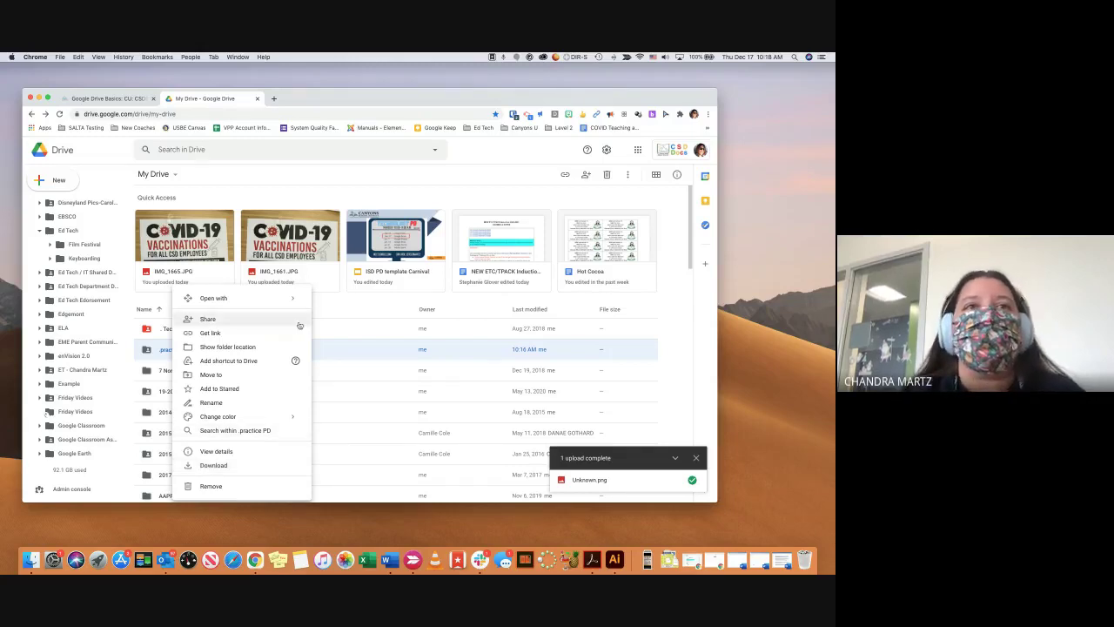
pyautogui.click(324, 319)
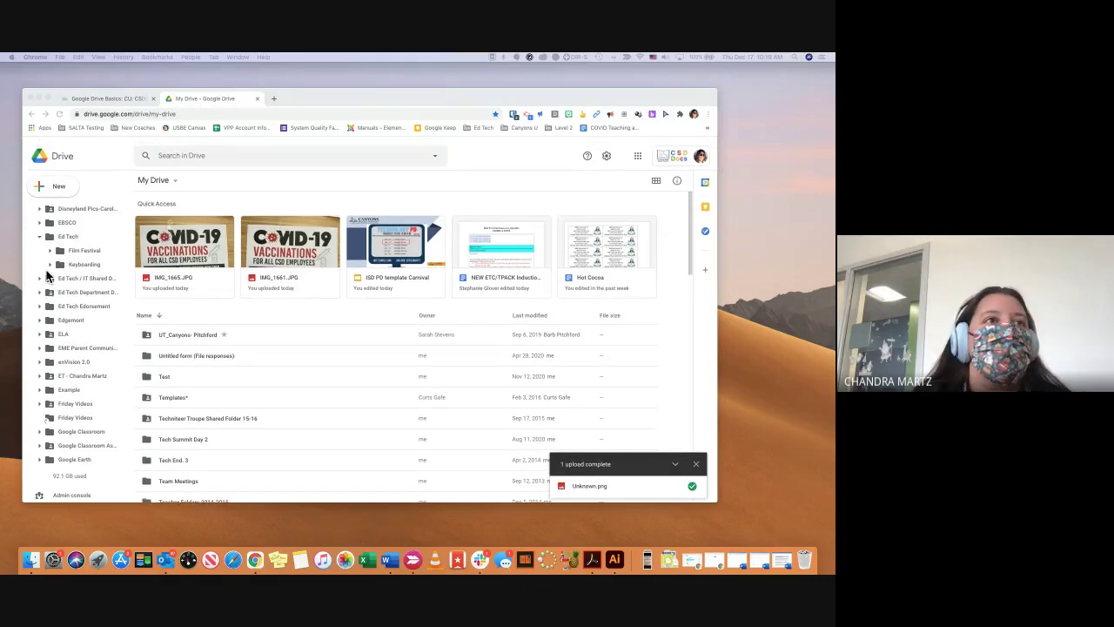
# Step: Collapse the My Drive folder tree and open the Priority page
pyautogui.click(69, 231)
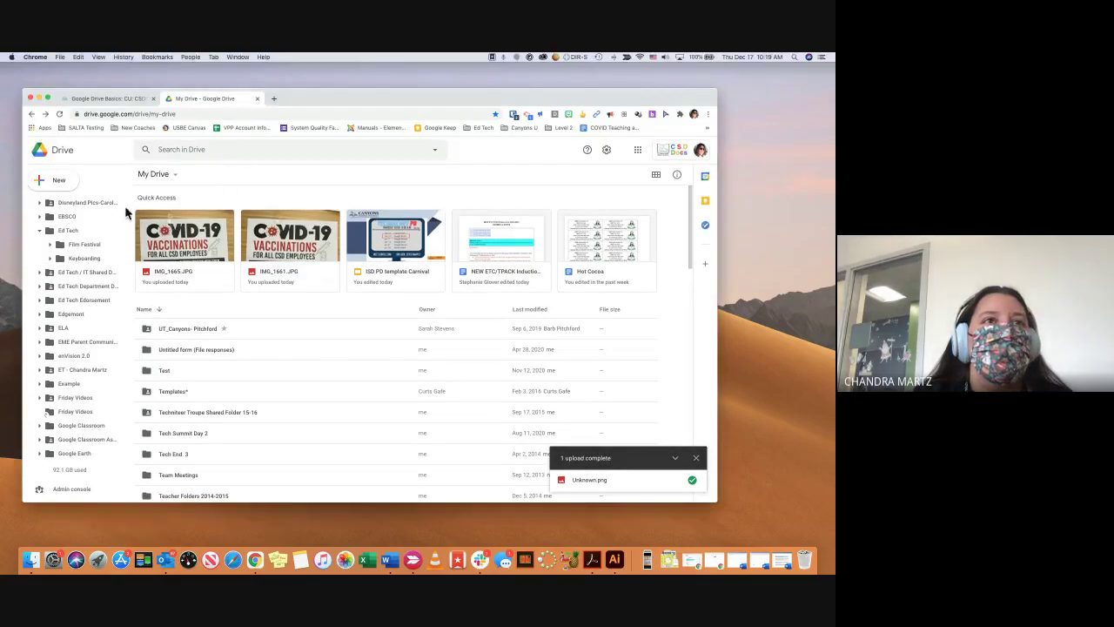
pyautogui.scroll(3, 69, 231)
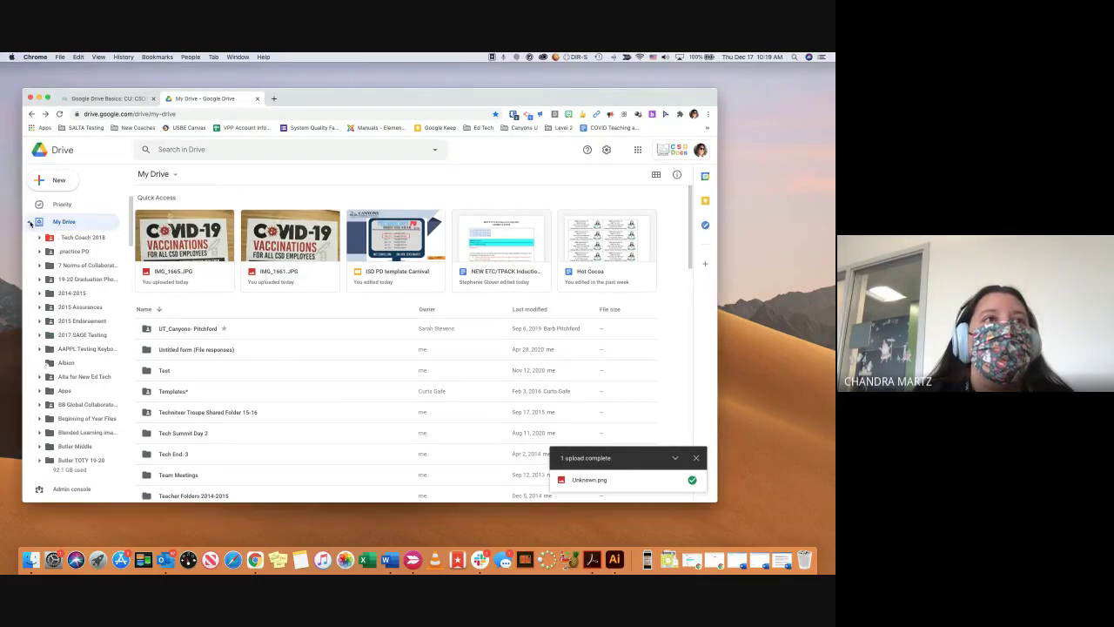
pyautogui.click(72, 224)
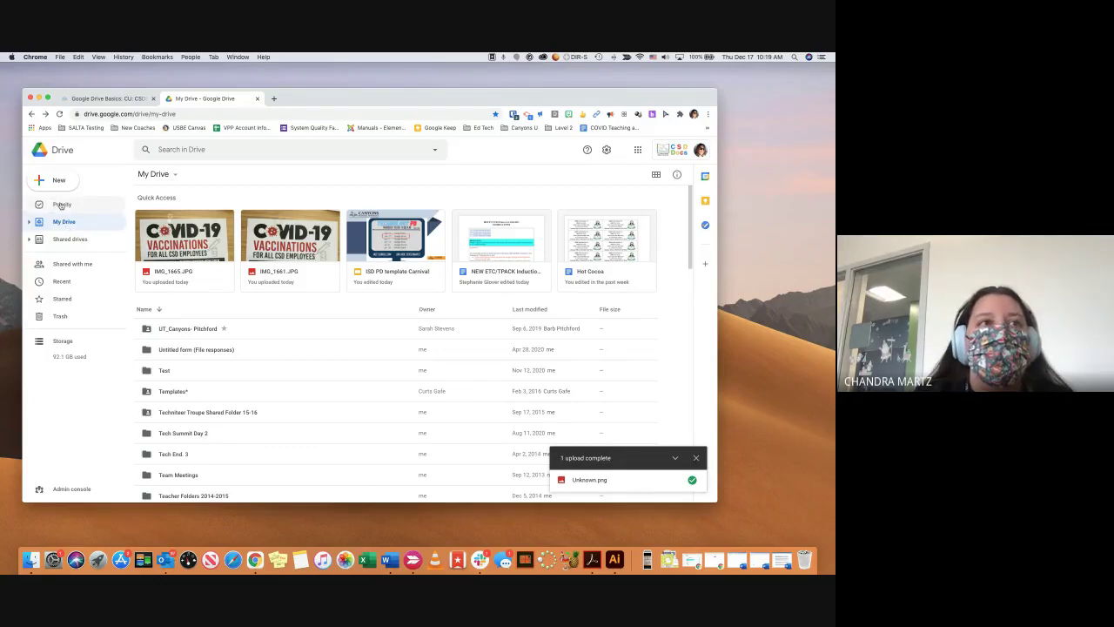
pyautogui.click(61, 205)
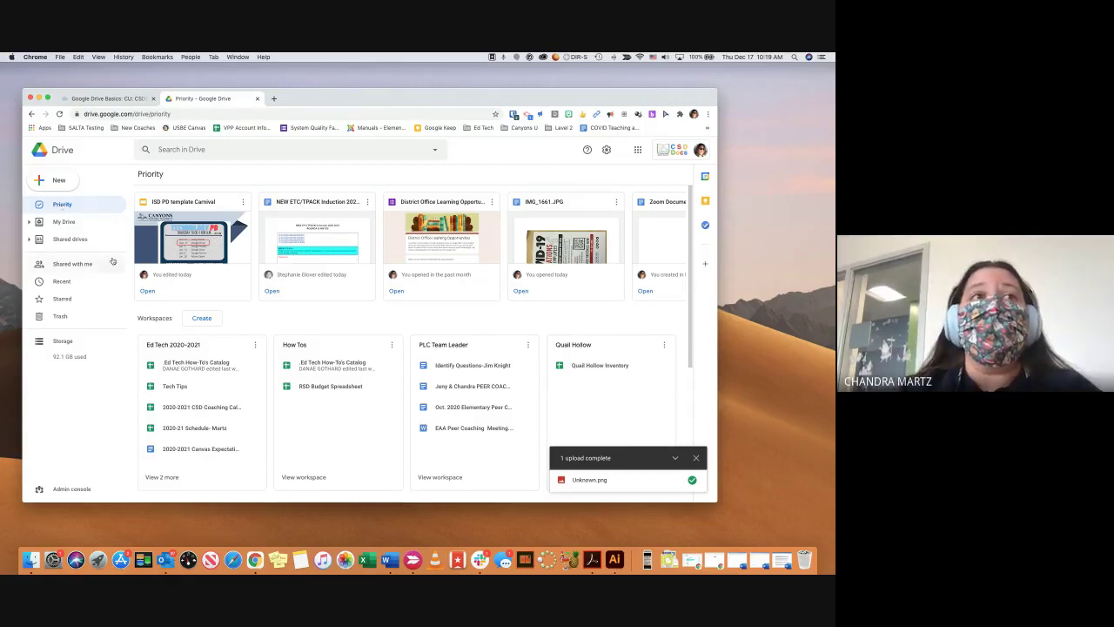
# Step: Create a new workspace named New Coaches on the Priority page
pyautogui.click(202, 319)
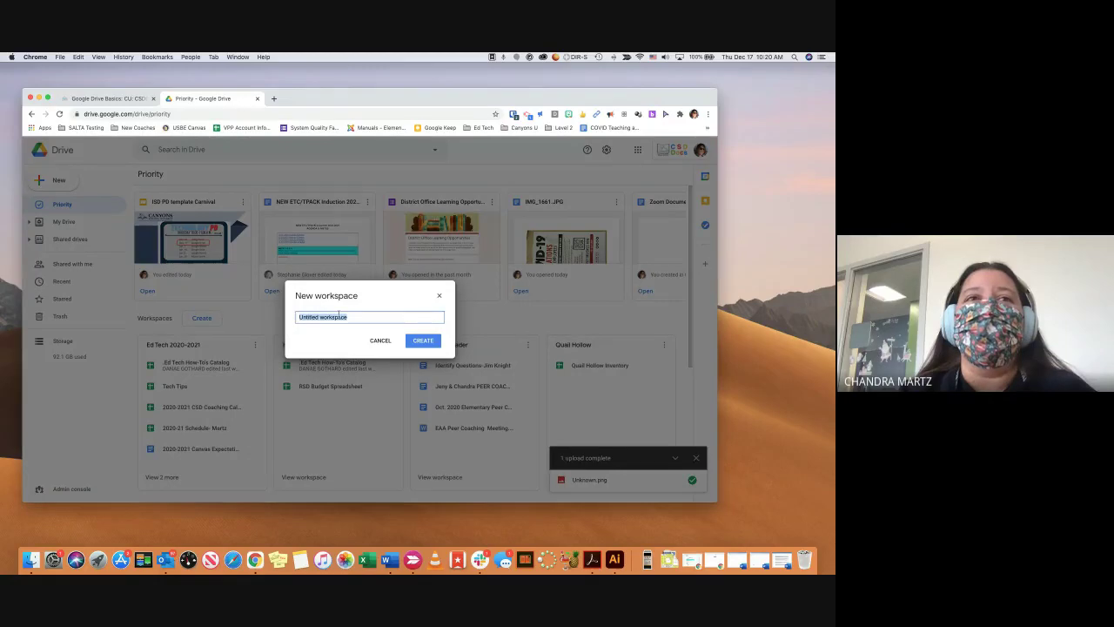
pyautogui.click(354, 316)
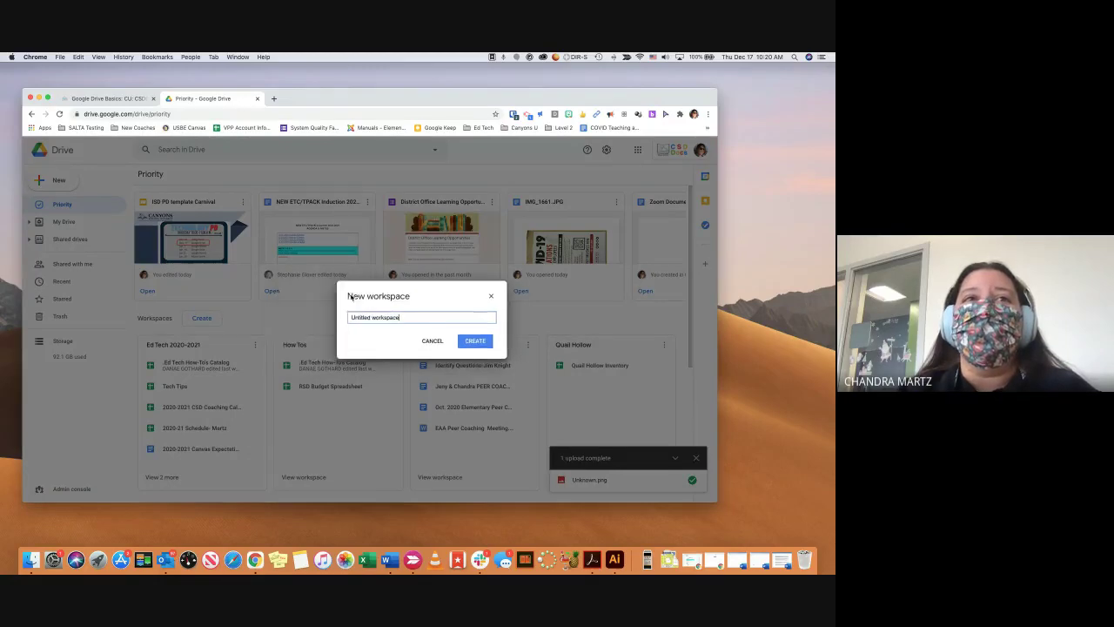
pyautogui.tripleClick(325, 317)
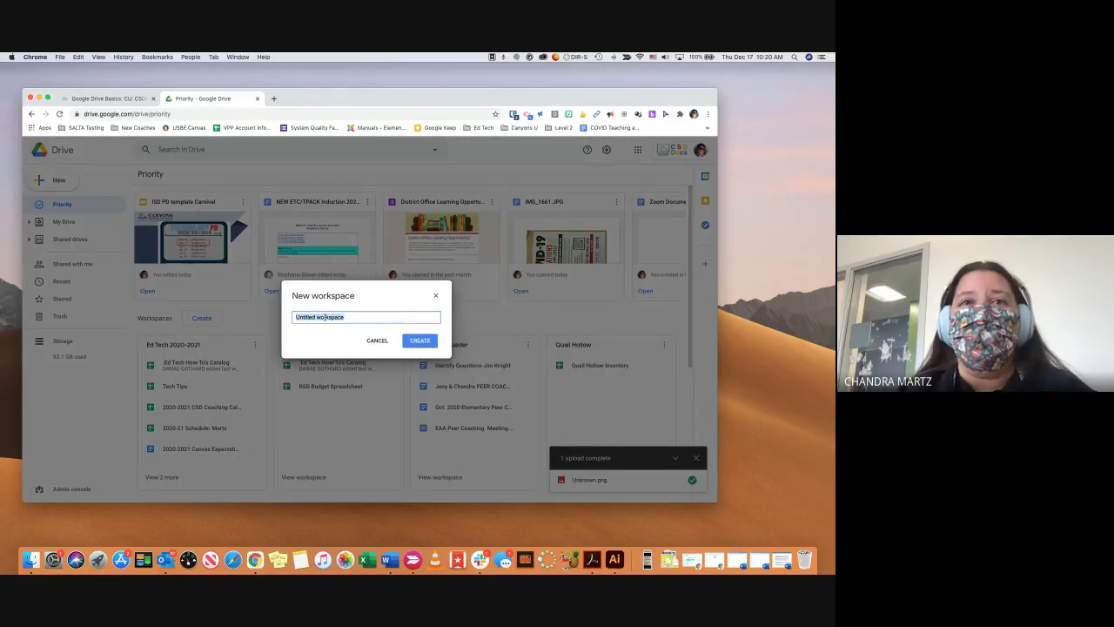
pyautogui.write('New Coaches')
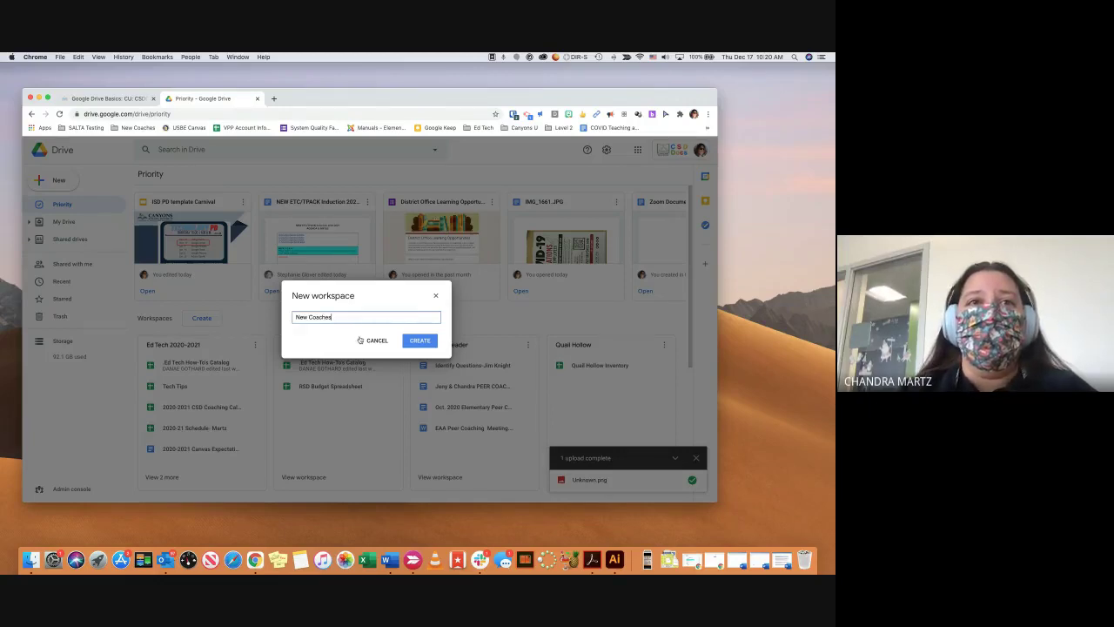
pyautogui.click(423, 342)
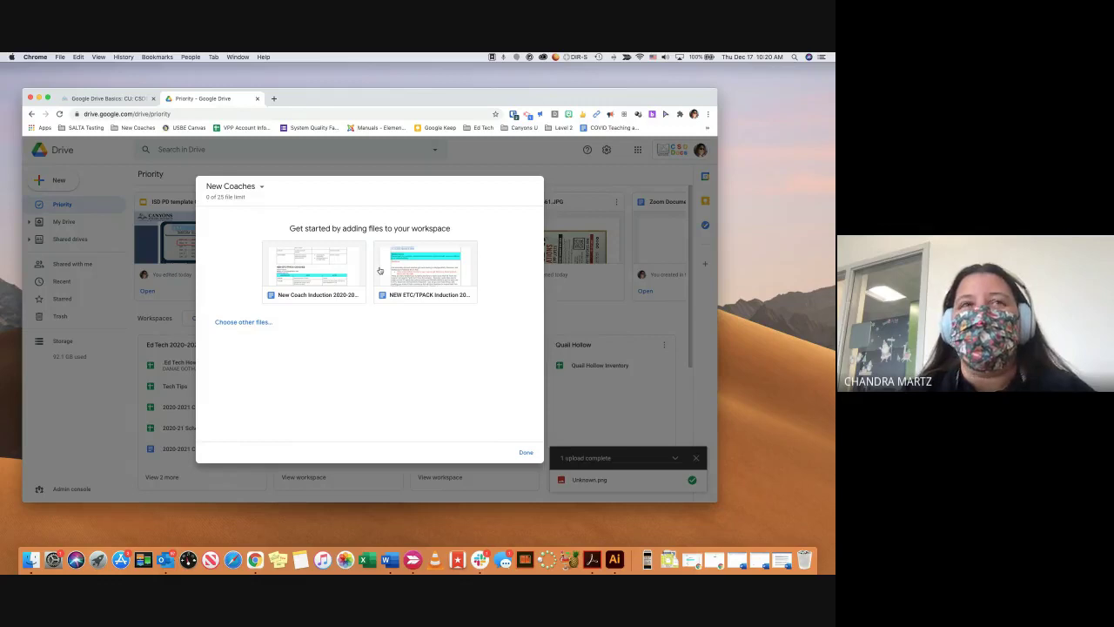
# Step: Add the suggested New Coach Induction and NEW ETC/TPACK Induction 2020-2021 documents to the New Coaches workspace and finish its setup
pyautogui.click(306, 265)
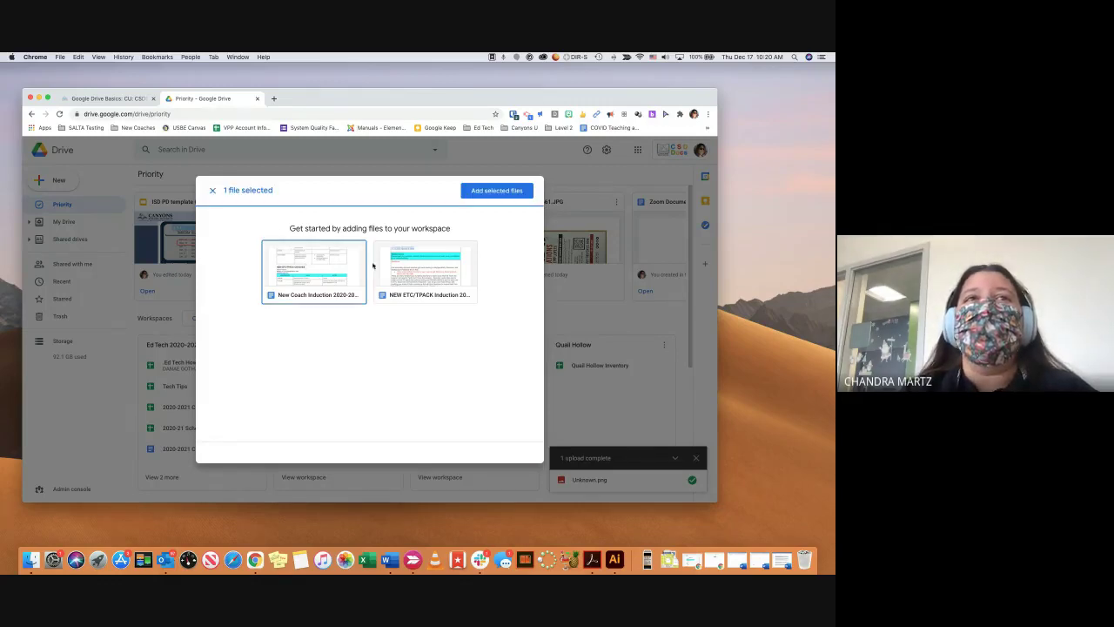
pyautogui.click(400, 277)
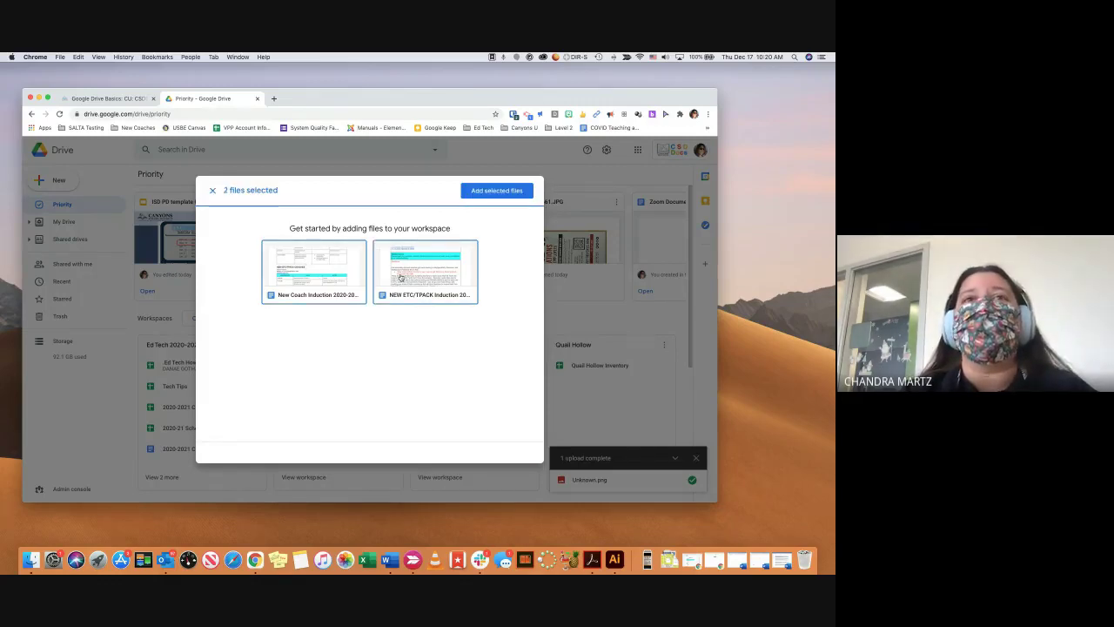
pyautogui.click(494, 191)
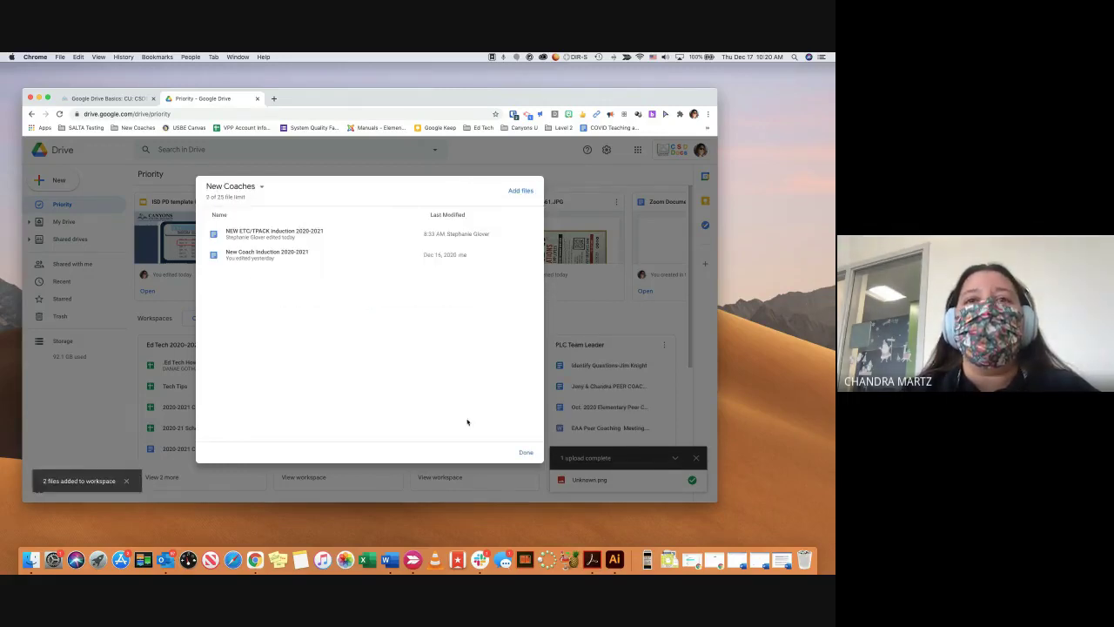
pyautogui.click(523, 453)
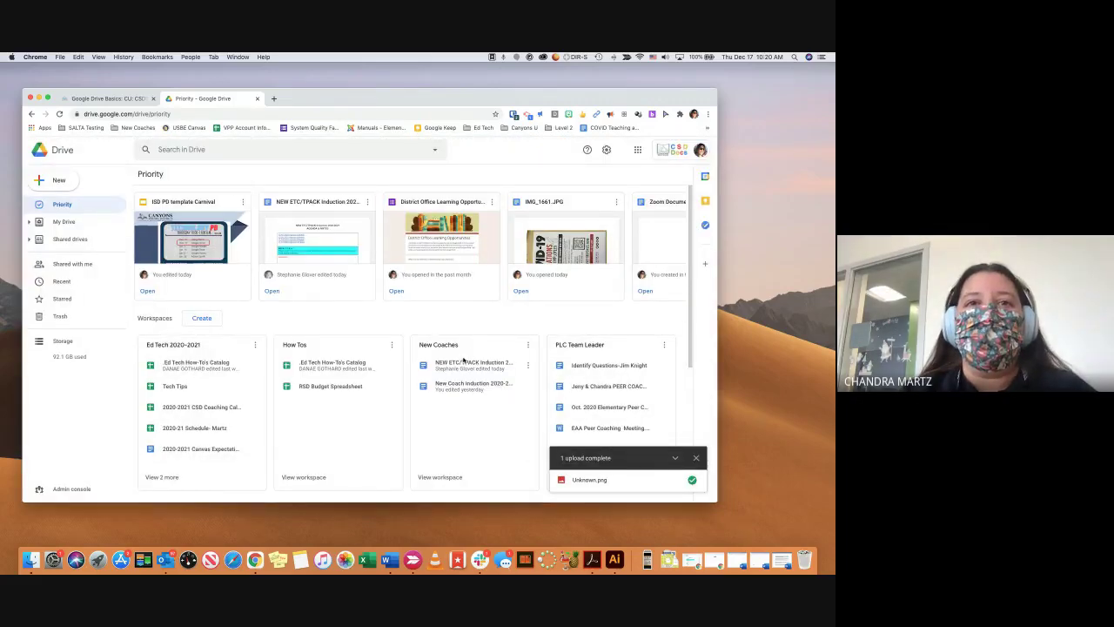
# Step: Look over the New Coaches workspace and the other workspaces on the Priority page, dismissing the upload notification
pyautogui.click(444, 477)
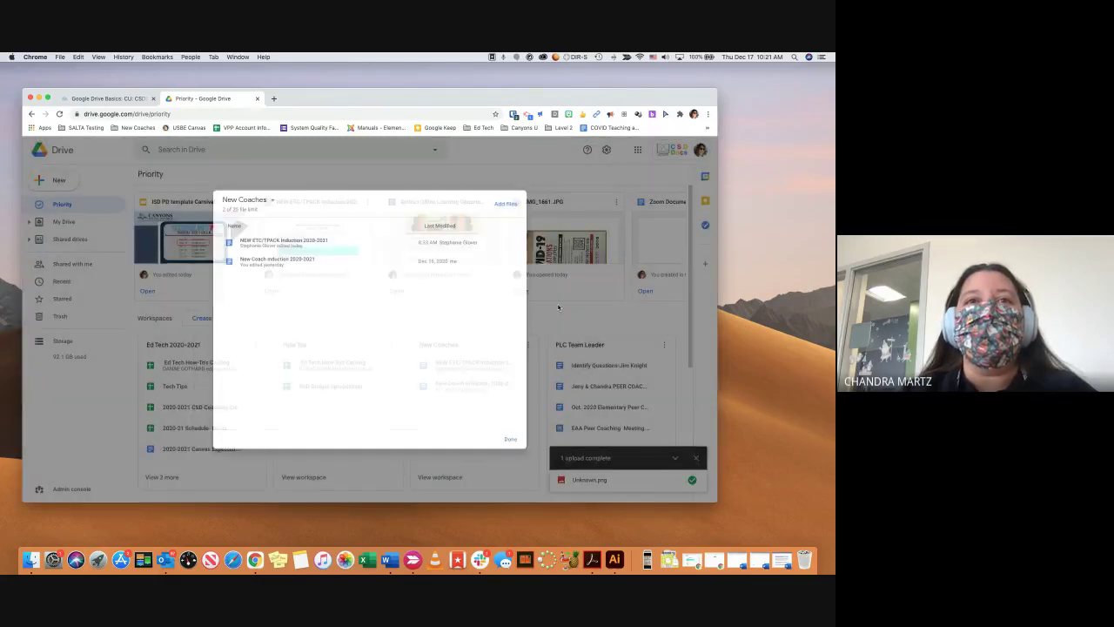
pyautogui.press('Escape')
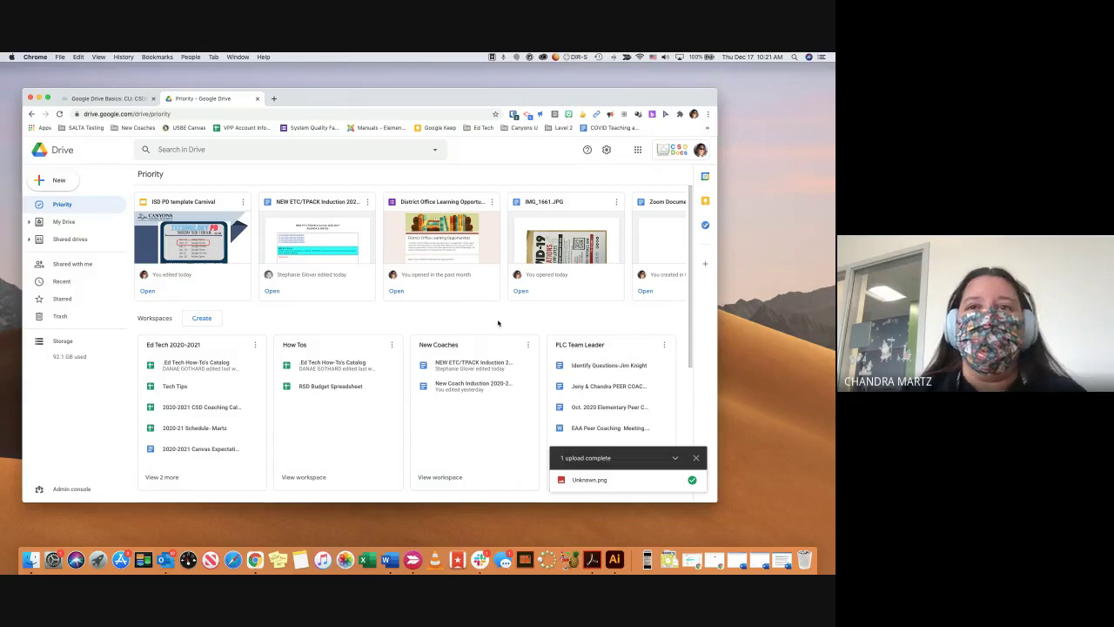
pyautogui.click(696, 457)
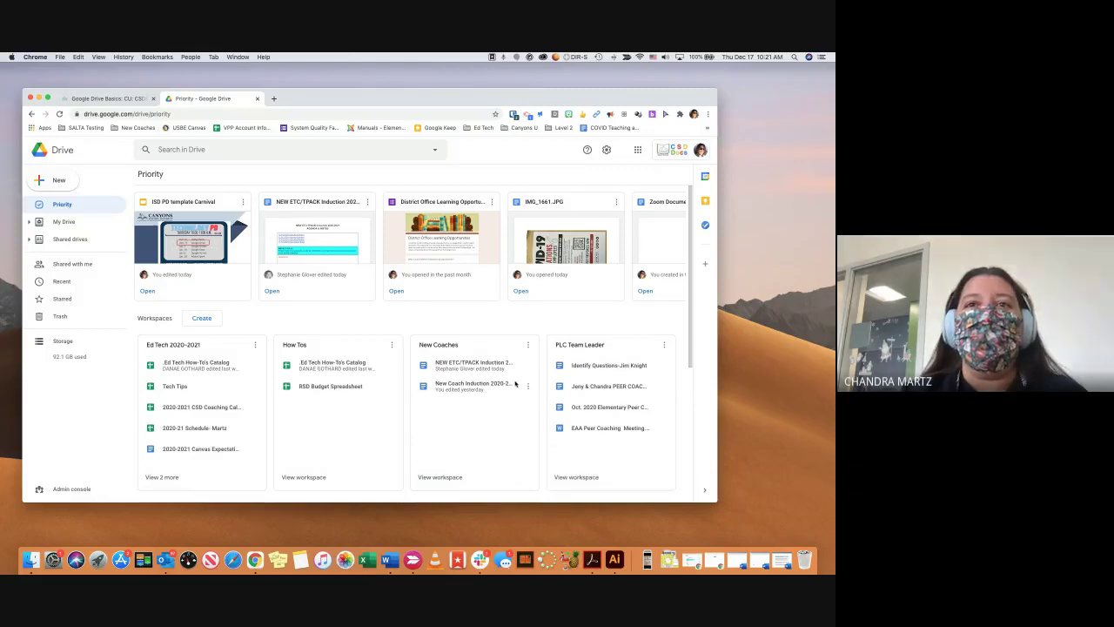
pyautogui.scroll(-2, 515, 383)
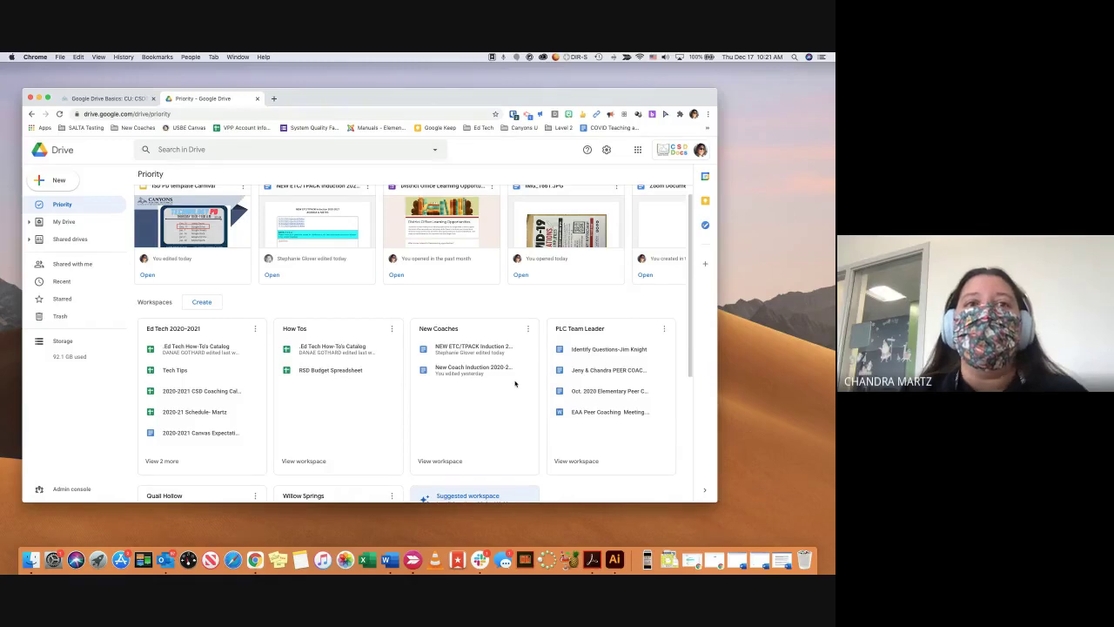
pyautogui.scroll(-2, 515, 383)
pyautogui.scroll(-3, 514, 383)
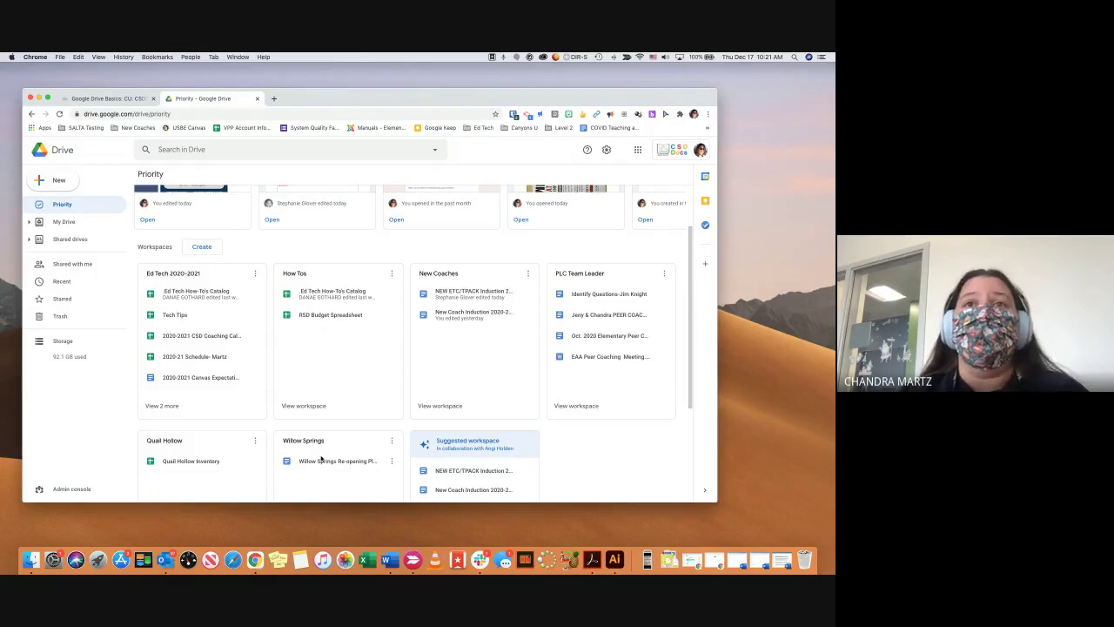
# Step: Browse the suggested files on the Priority page from the first to the last and return to the beginning
pyautogui.scroll(5, 321, 457)
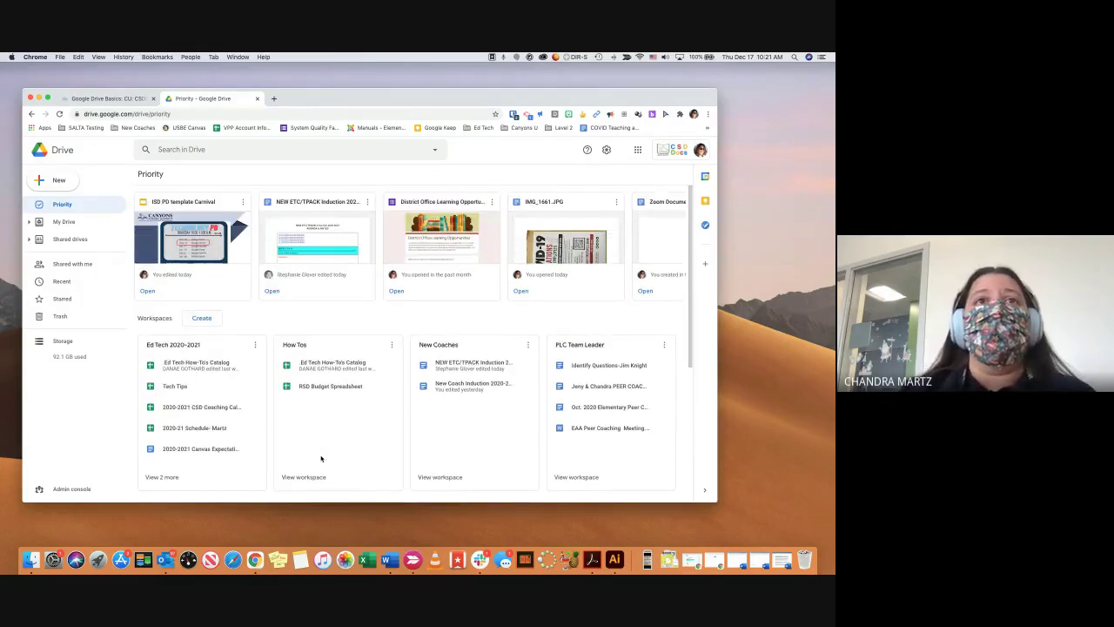
pyautogui.hscroll(3, 255, 239)
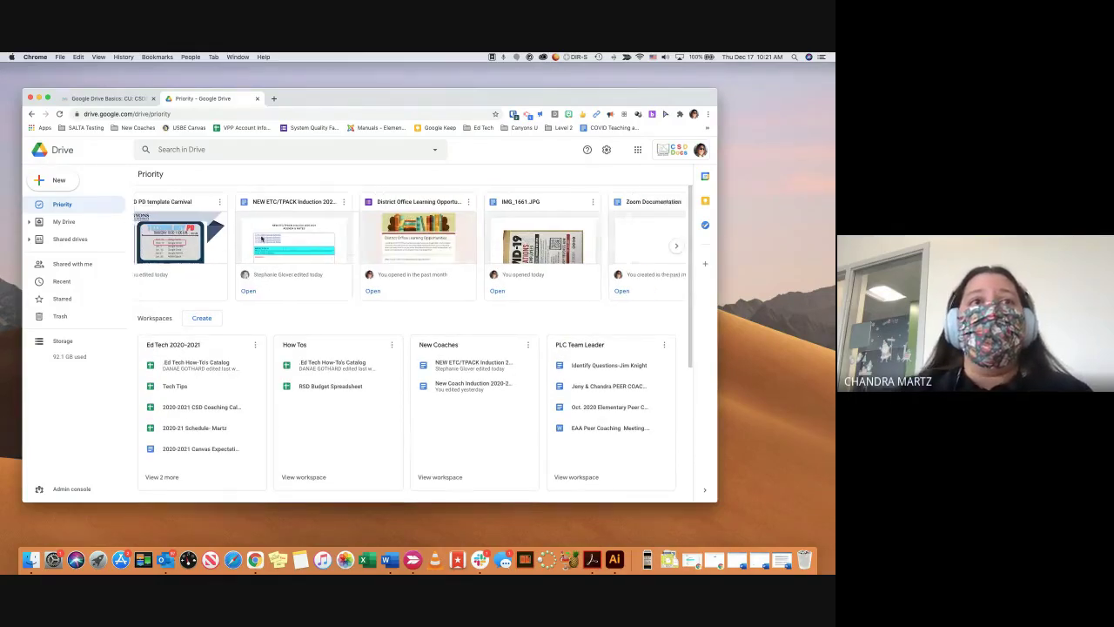
pyautogui.hscroll(-3, 258, 239)
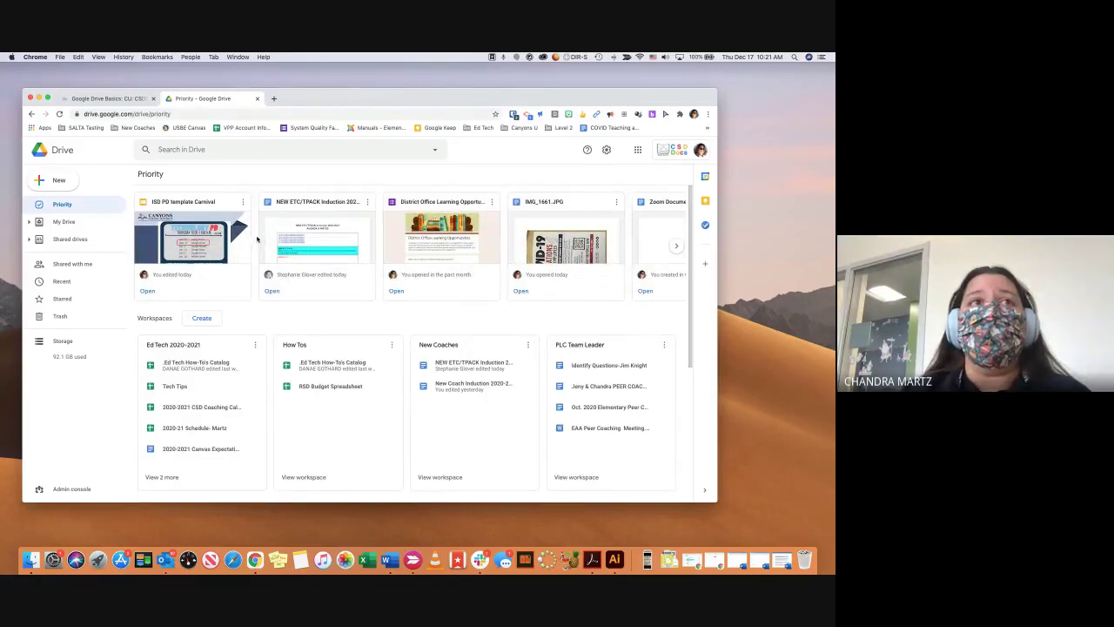
pyautogui.hscroll(5, 289, 237)
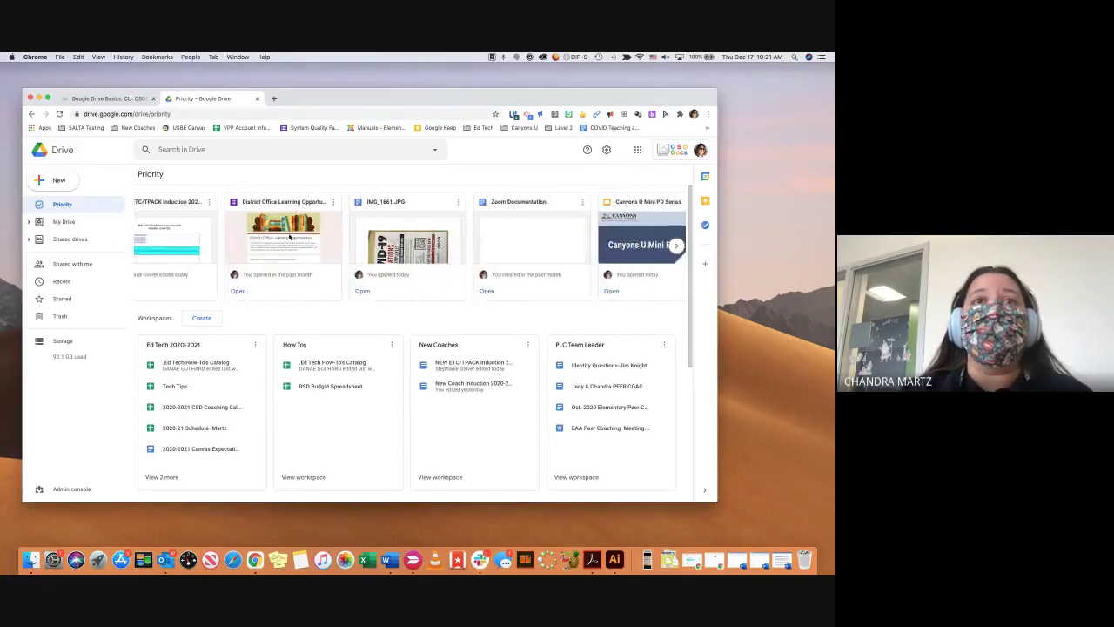
pyautogui.hscroll(-3, 217, 237)
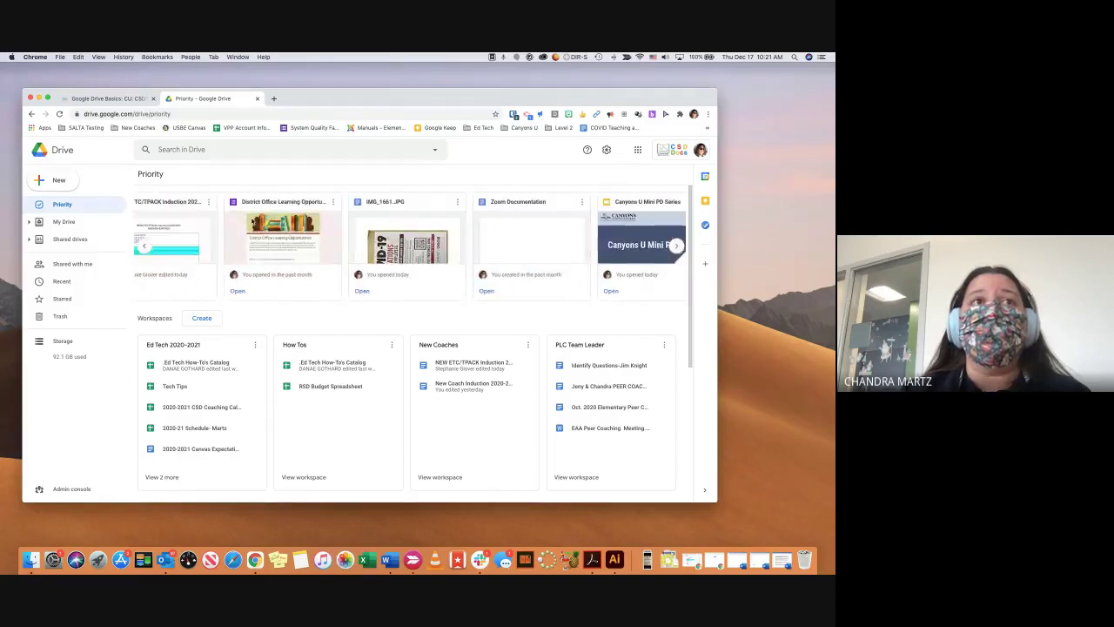
pyautogui.click(676, 247)
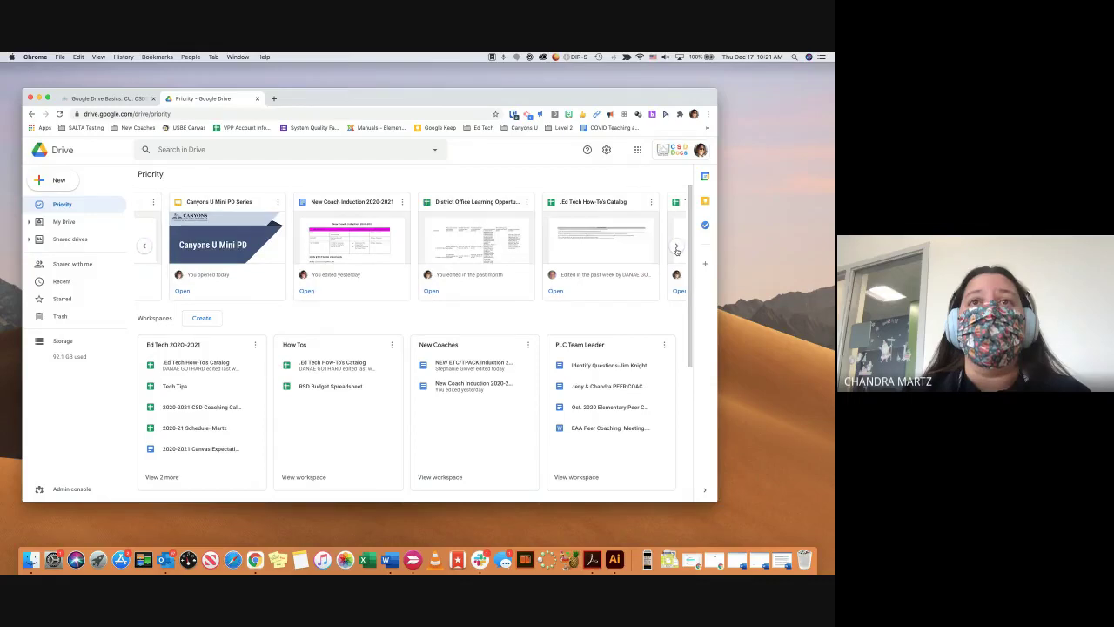
pyautogui.click(676, 248)
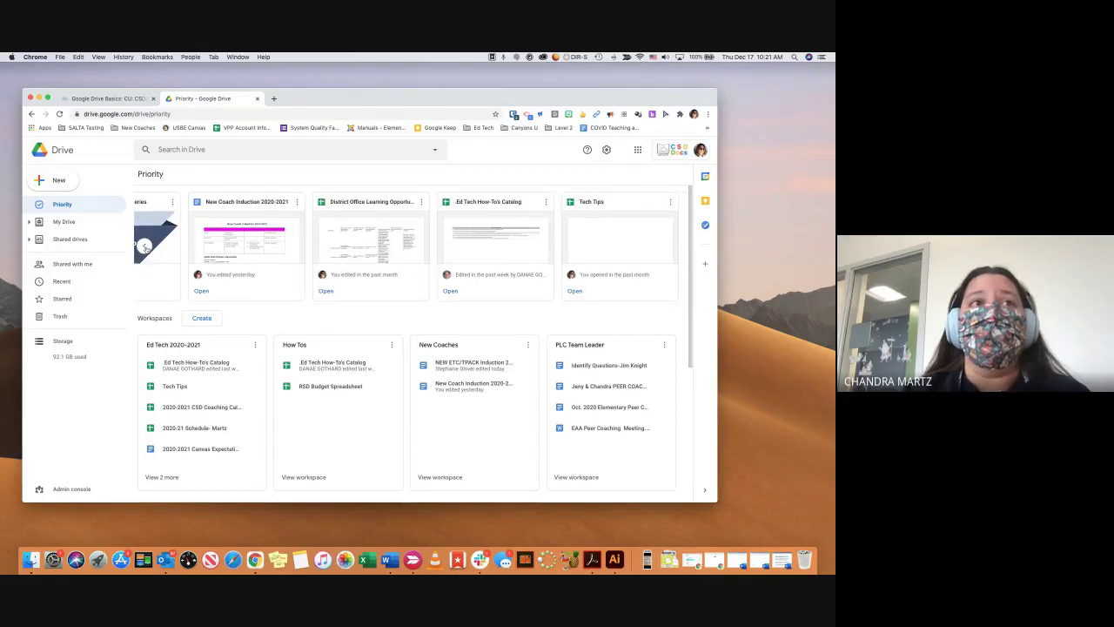
pyautogui.click(144, 247)
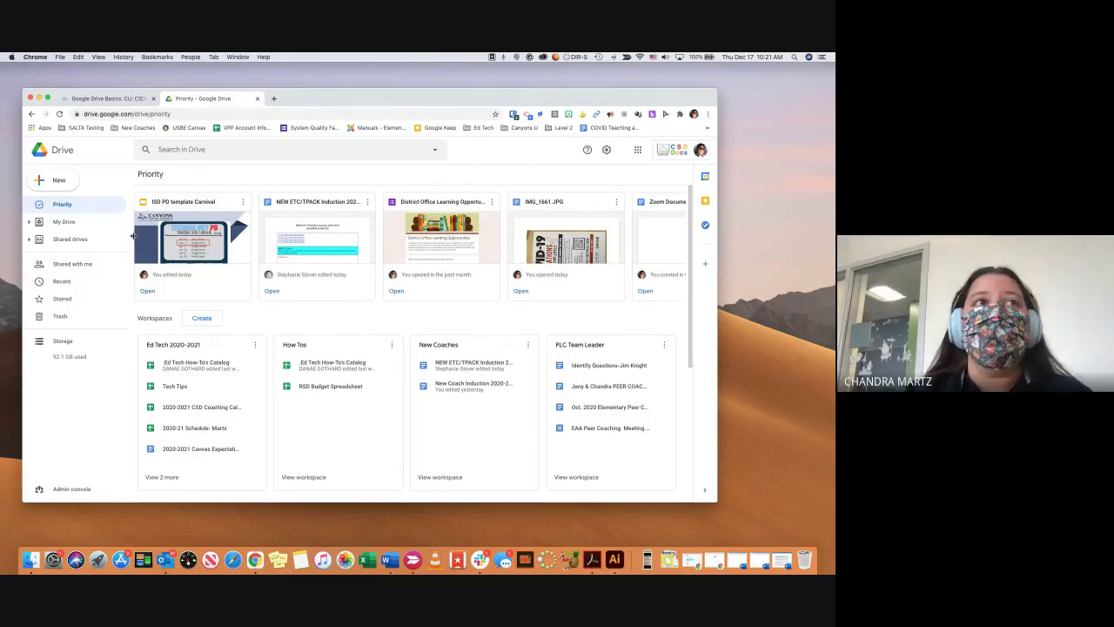
# Step: Open My Drive, sort its folders by name in ascending order, and re-sort them by last modified date with the oldest first
pyautogui.click(64, 222)
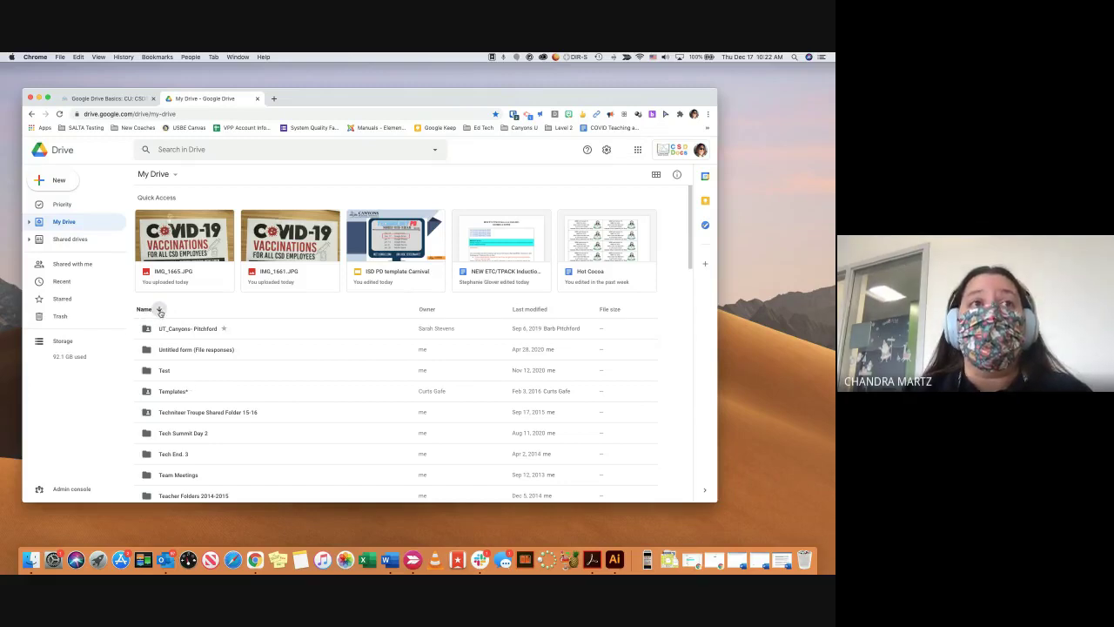
pyautogui.click(159, 310)
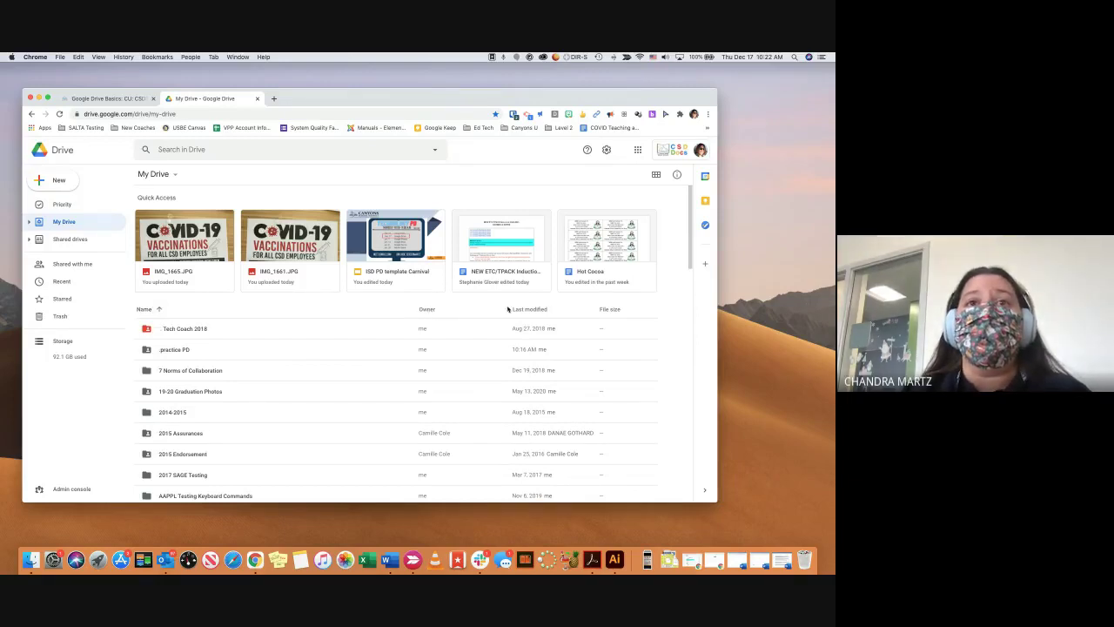
pyautogui.click(552, 311)
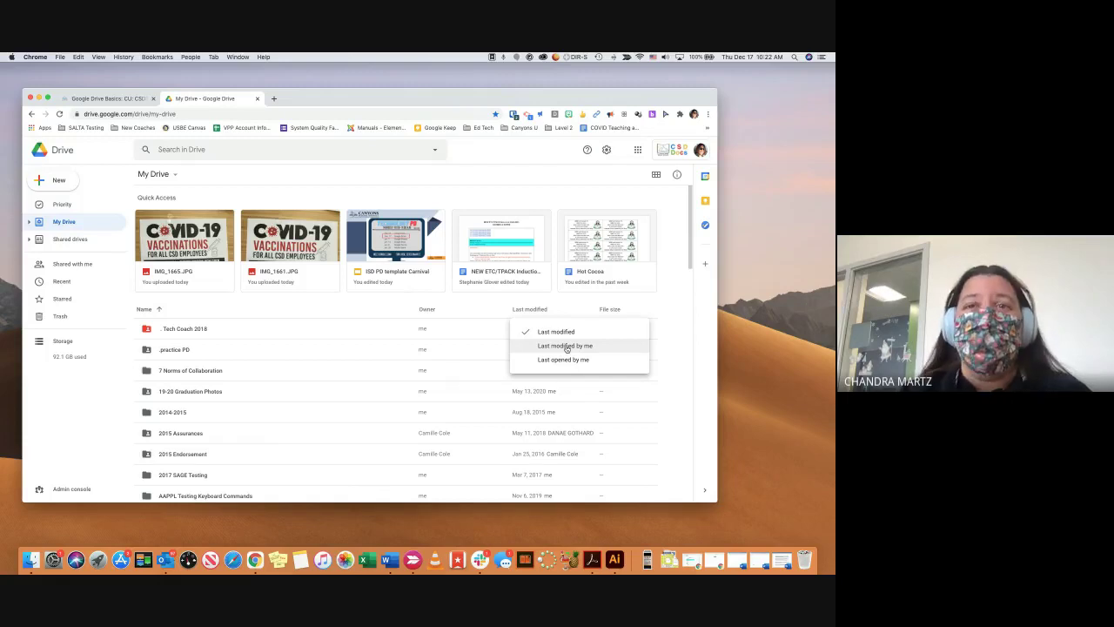
pyautogui.click(565, 306)
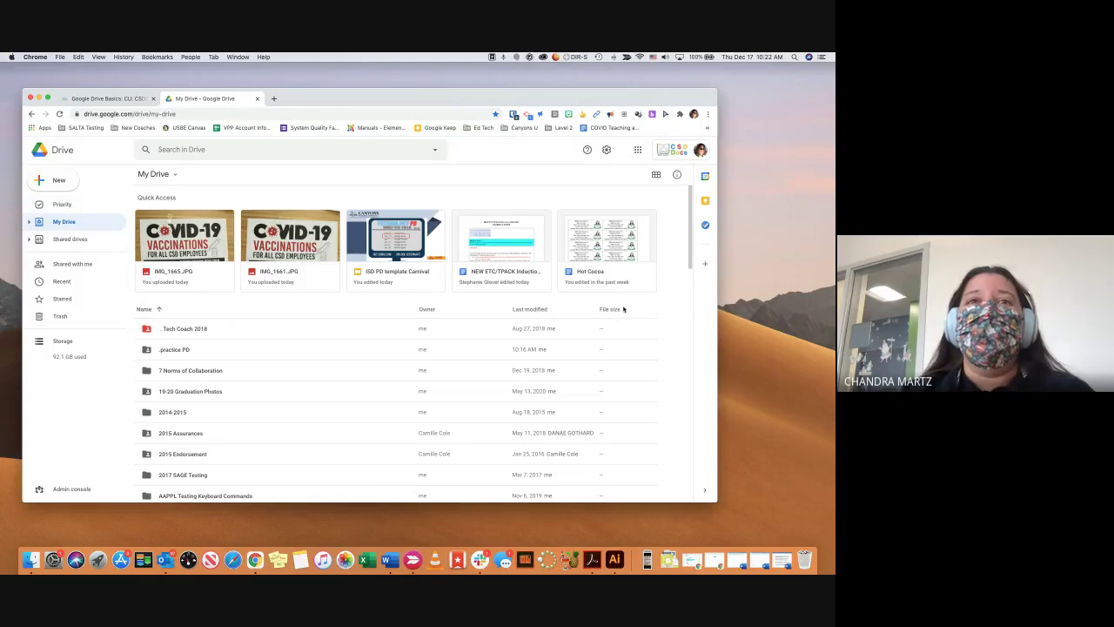
pyautogui.click(530, 309)
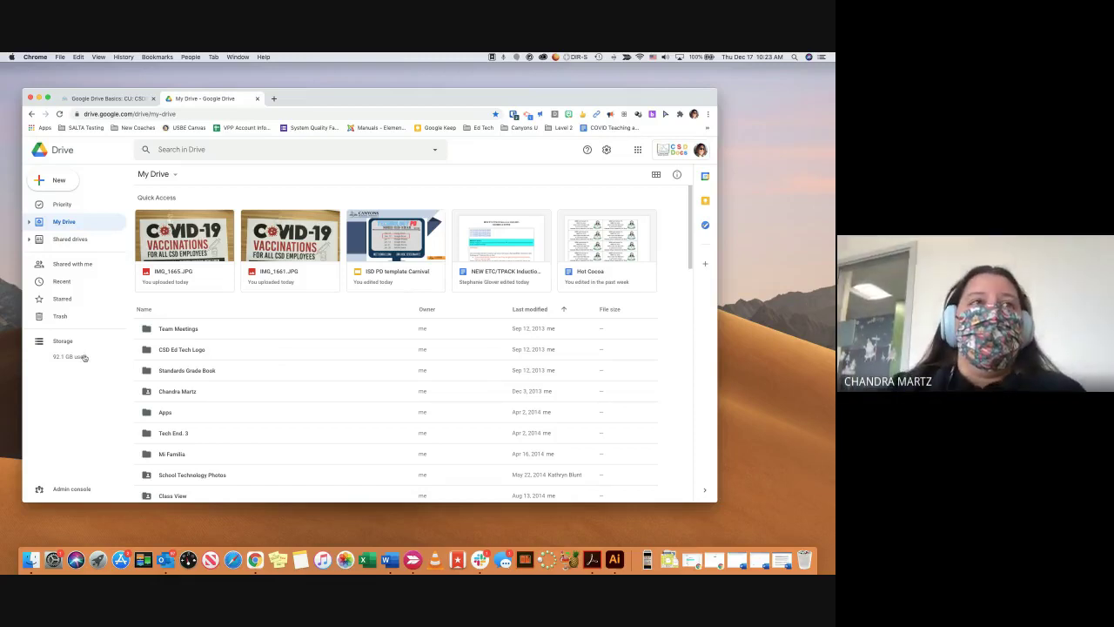
# Step: Return the My Drive folder list to ascending name order
pyautogui.click(210, 560)
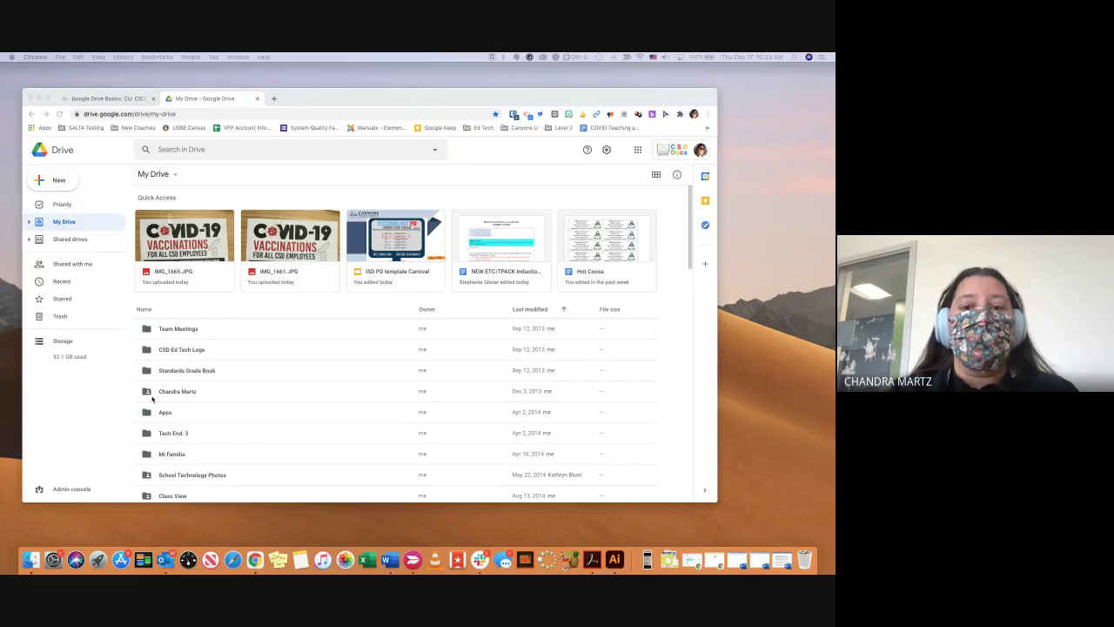
pyautogui.click(116, 423)
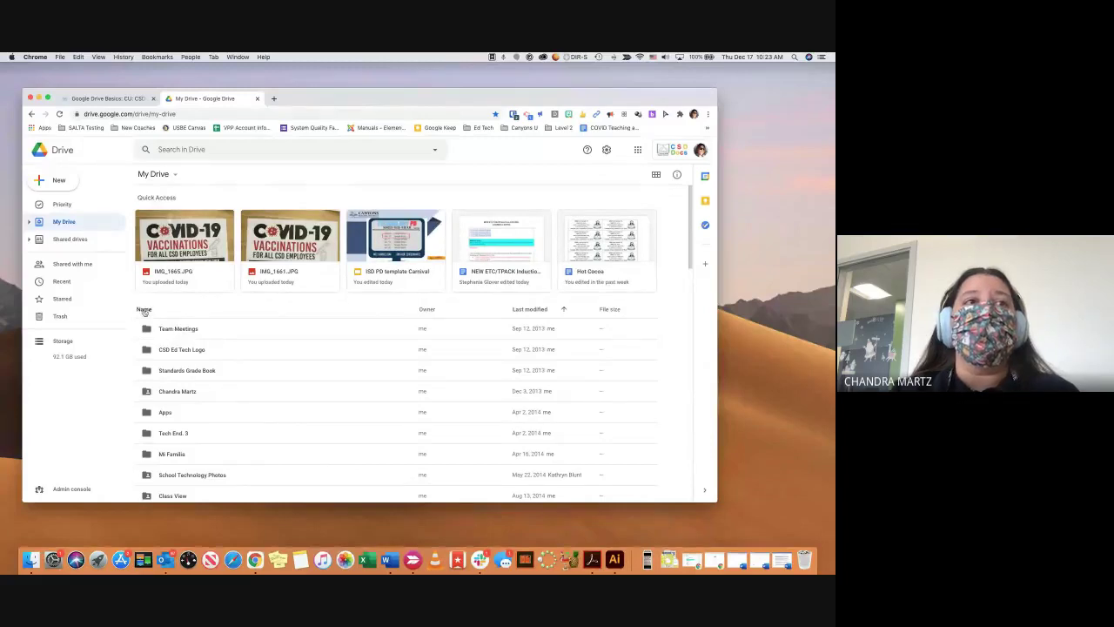
pyautogui.click(145, 309)
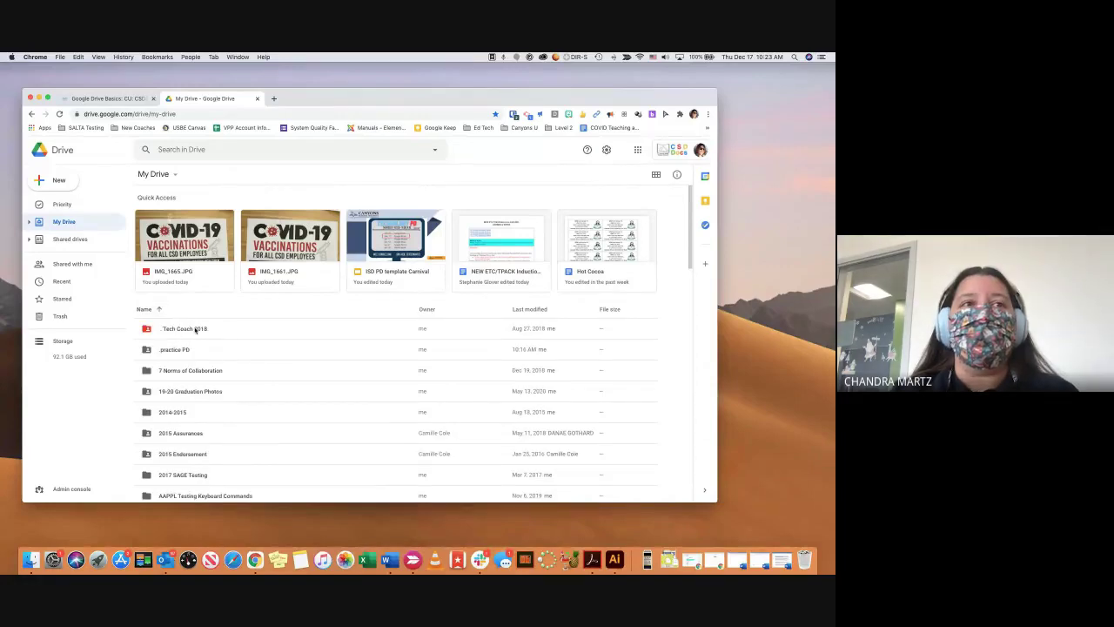
# Step: View the available actions for the Tech Coach 2018 folder and look through the Starred items
pyautogui.rightClick(195, 328)
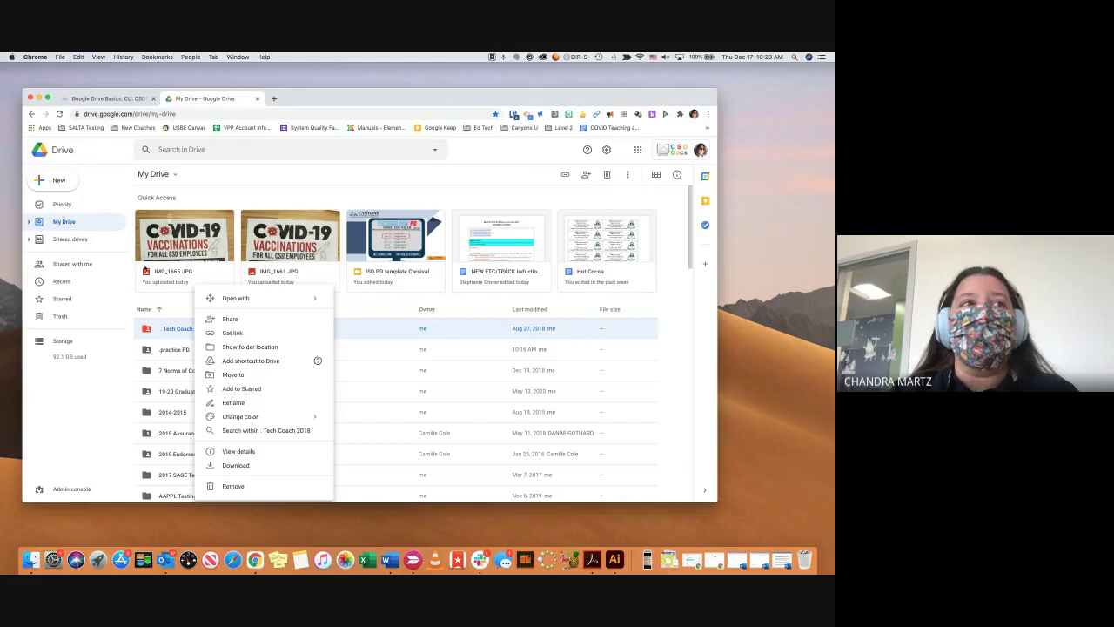
pyautogui.click(64, 300)
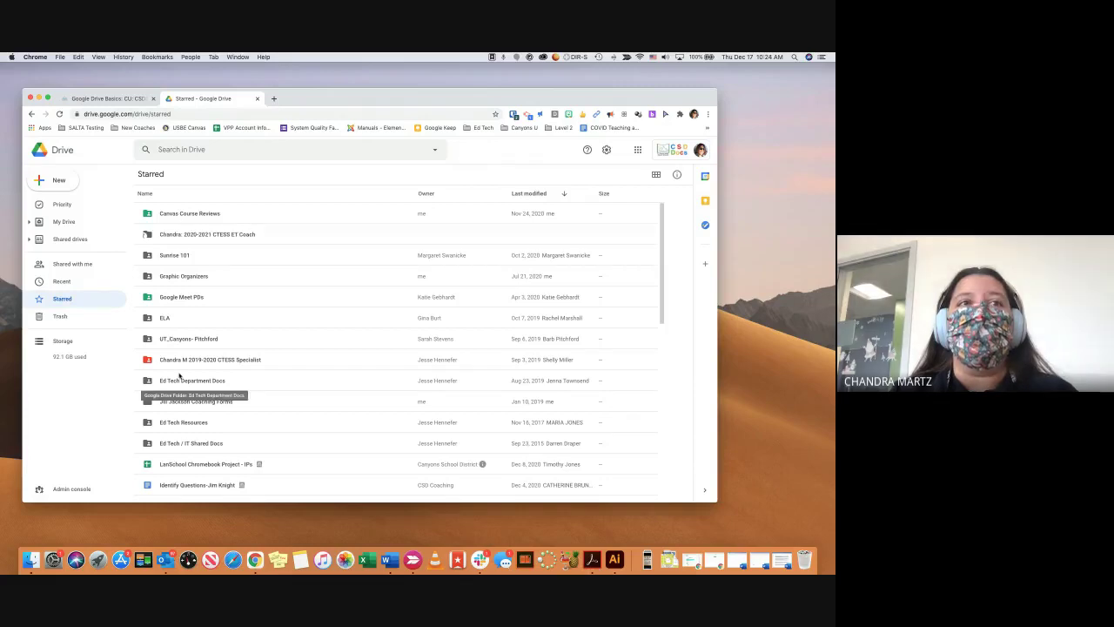
pyautogui.scroll(-5, 179, 376)
pyautogui.scroll(10, 179, 377)
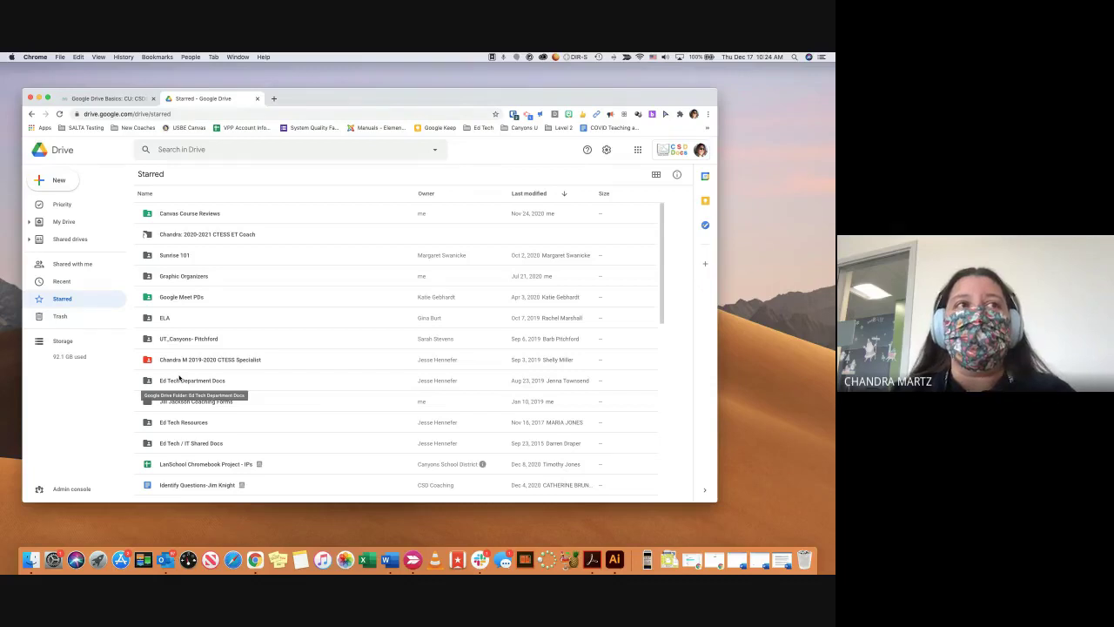
# Step: Open the member list of the 1st Grade ELA DWSBA and Writing Resources shared drive
pyautogui.click(64, 242)
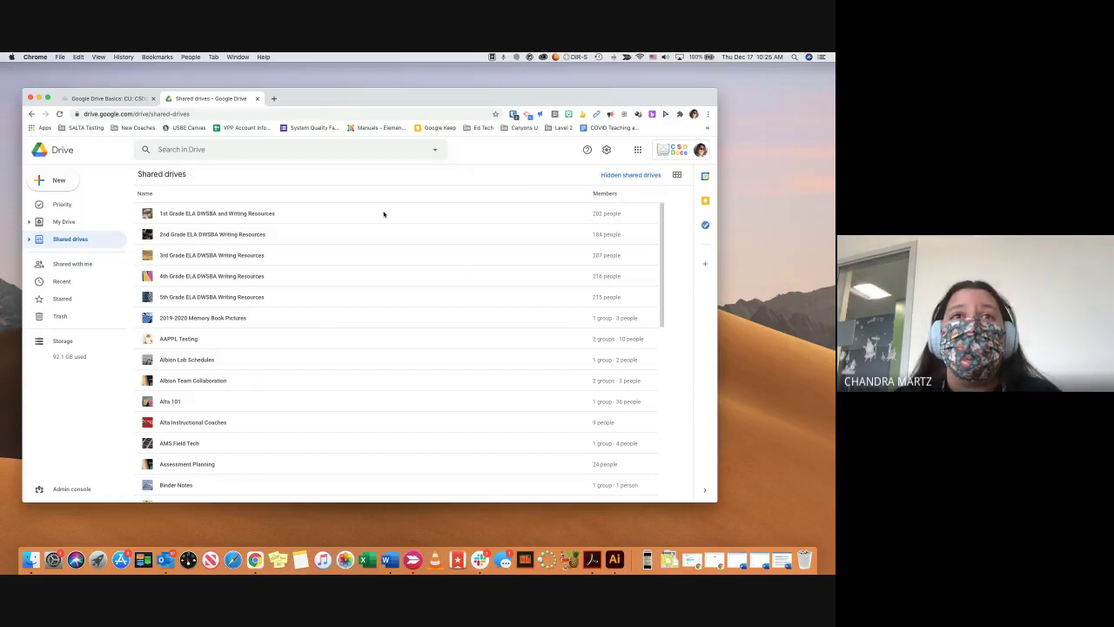
pyautogui.click(242, 215)
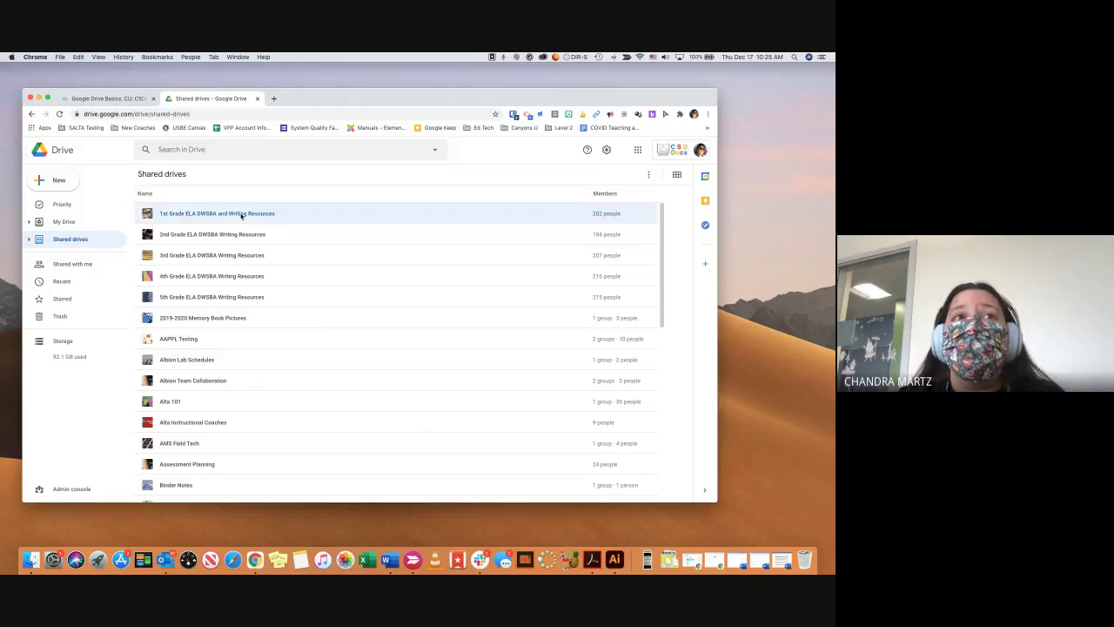
pyautogui.rightClick(242, 214)
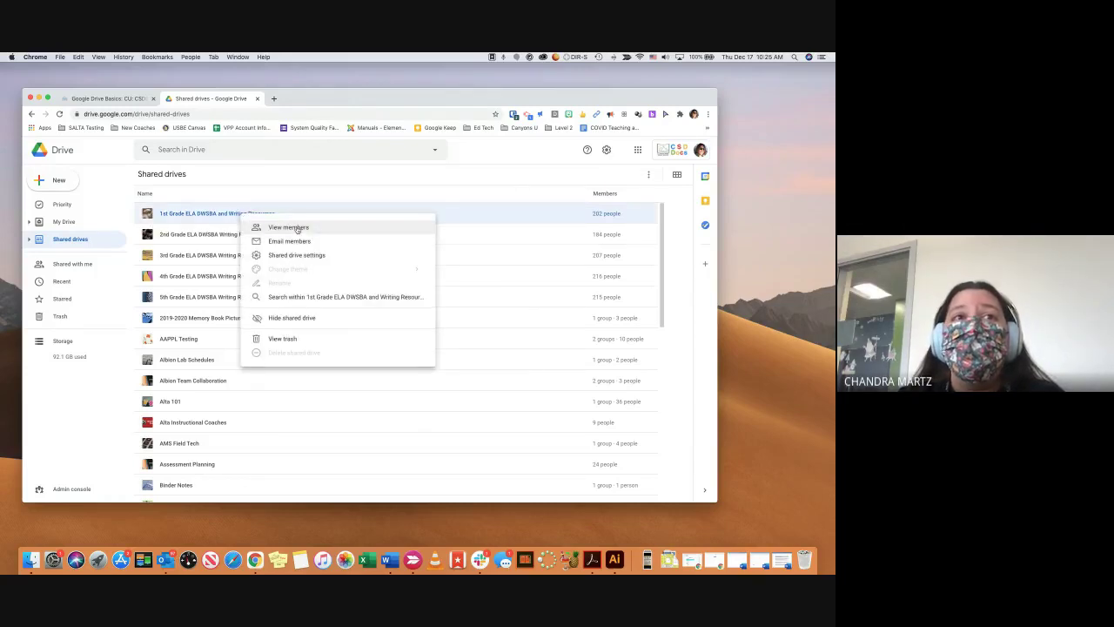
pyautogui.click(297, 228)
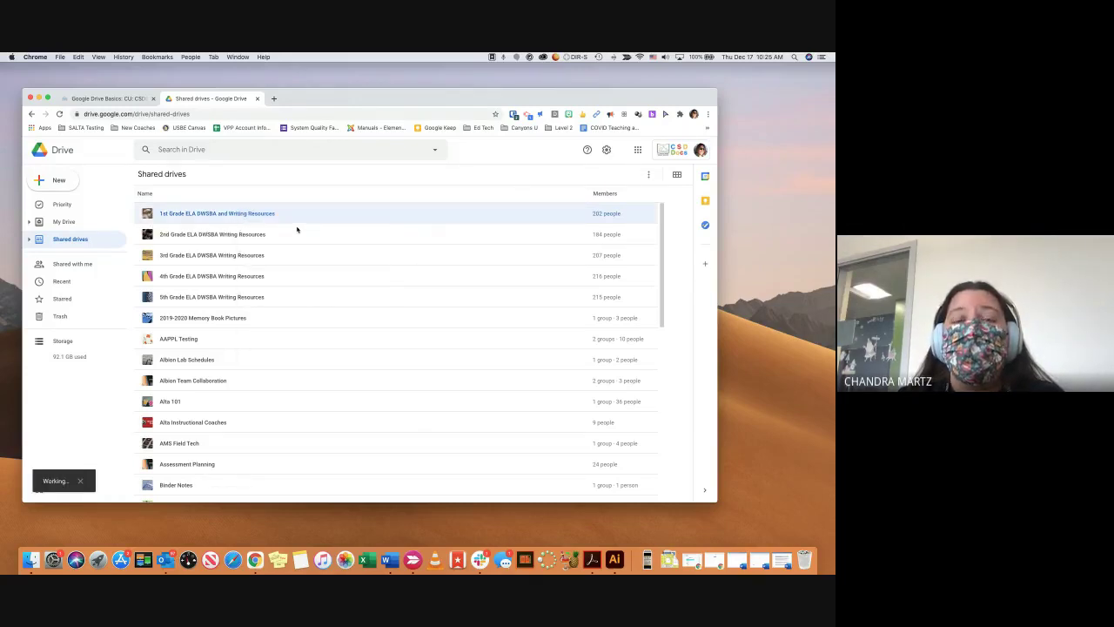
# Step: Look through the members of the 1st Grade ELA DWSBA and Writing Resources shared drive and examine their access levels
pyautogui.scroll(-2, 378, 304)
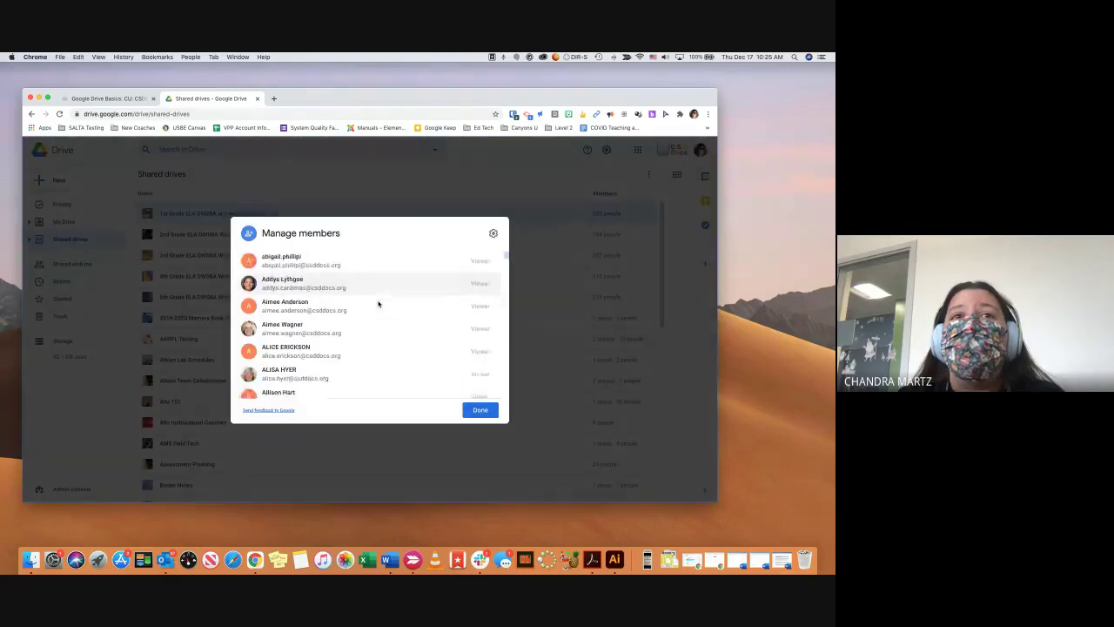
pyautogui.scroll(2, 378, 304)
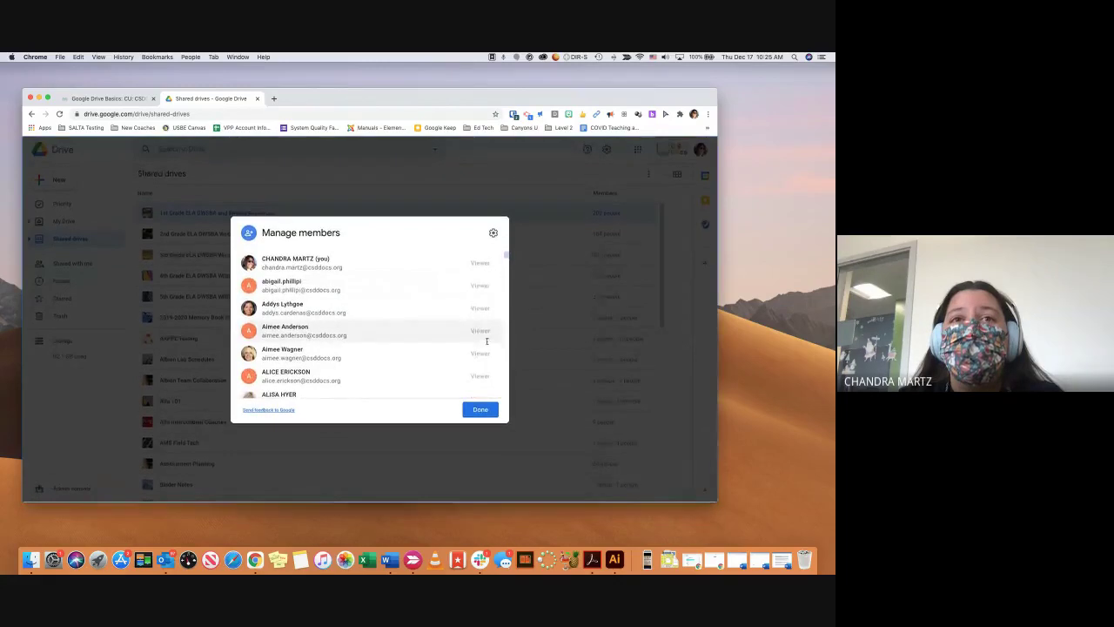
pyautogui.scroll(-5, 400, 297)
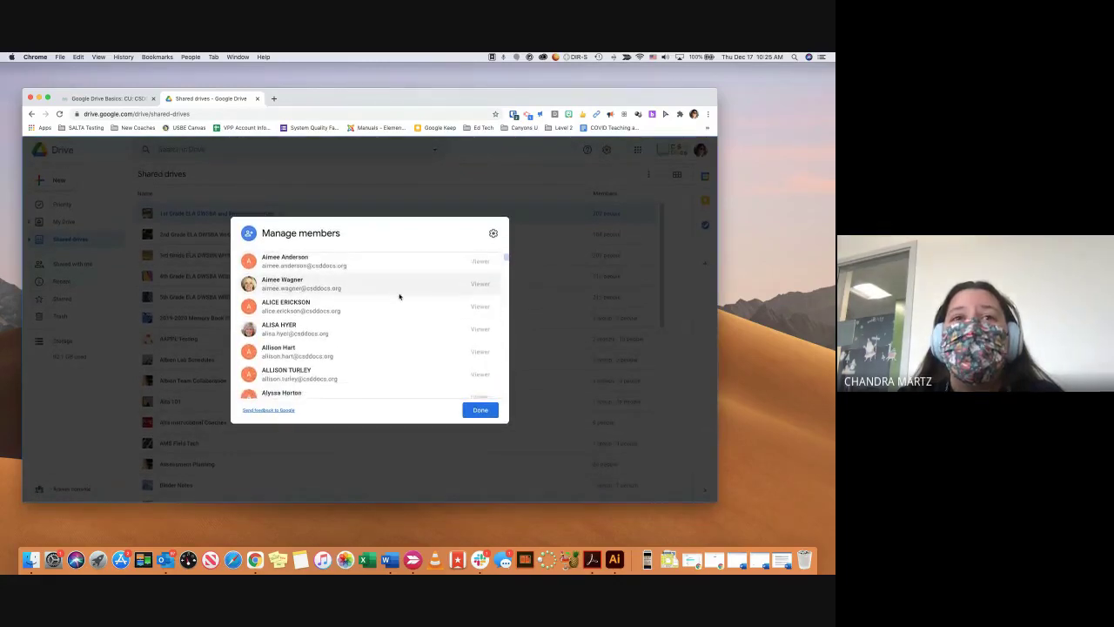
pyautogui.scroll(-10, 400, 297)
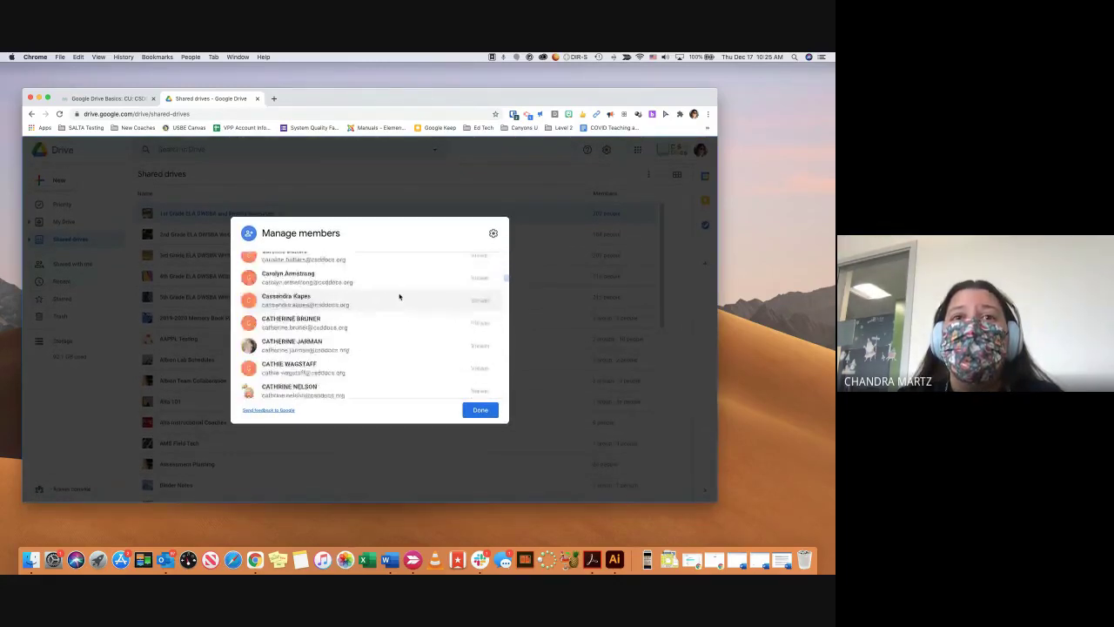
pyautogui.scroll(8, 399, 297)
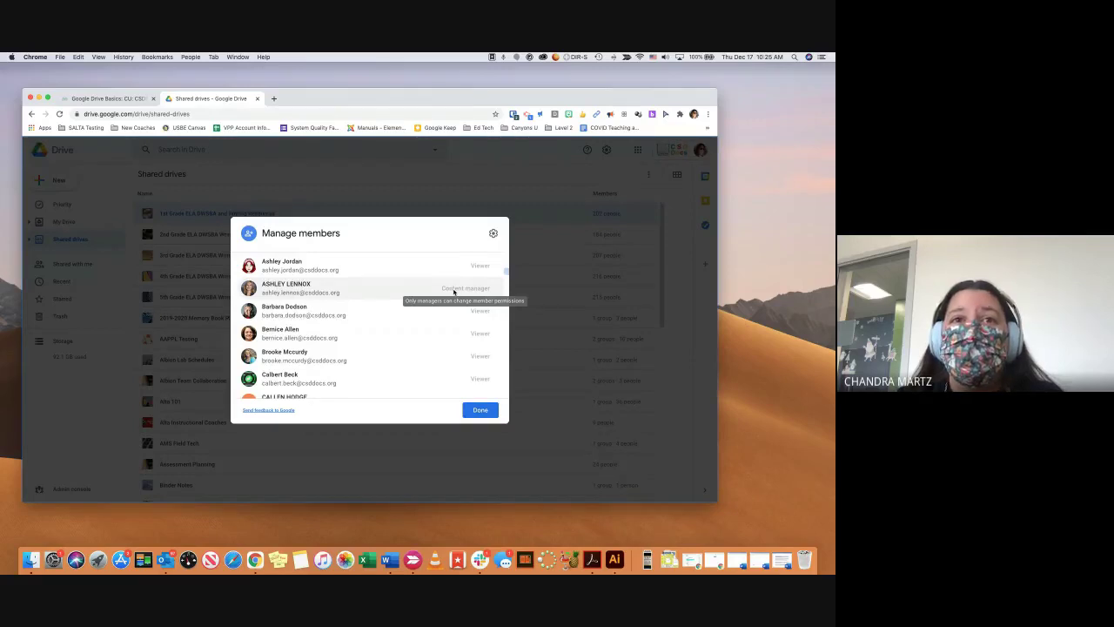
pyautogui.scroll(-5, 430, 294)
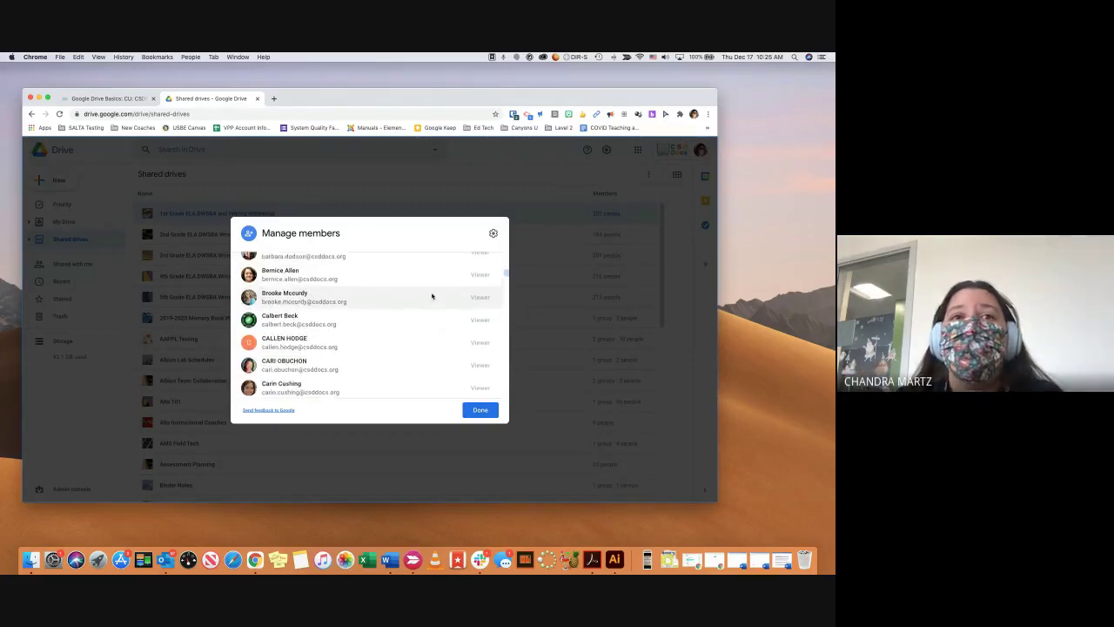
pyautogui.scroll(-8, 431, 300)
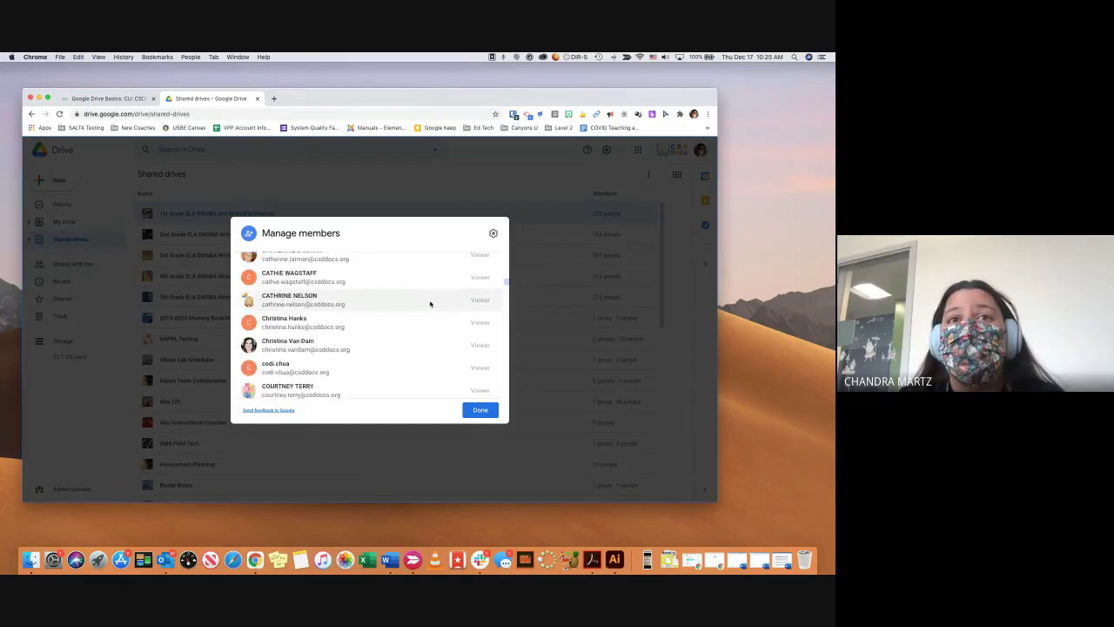
pyautogui.scroll(-10, 429, 304)
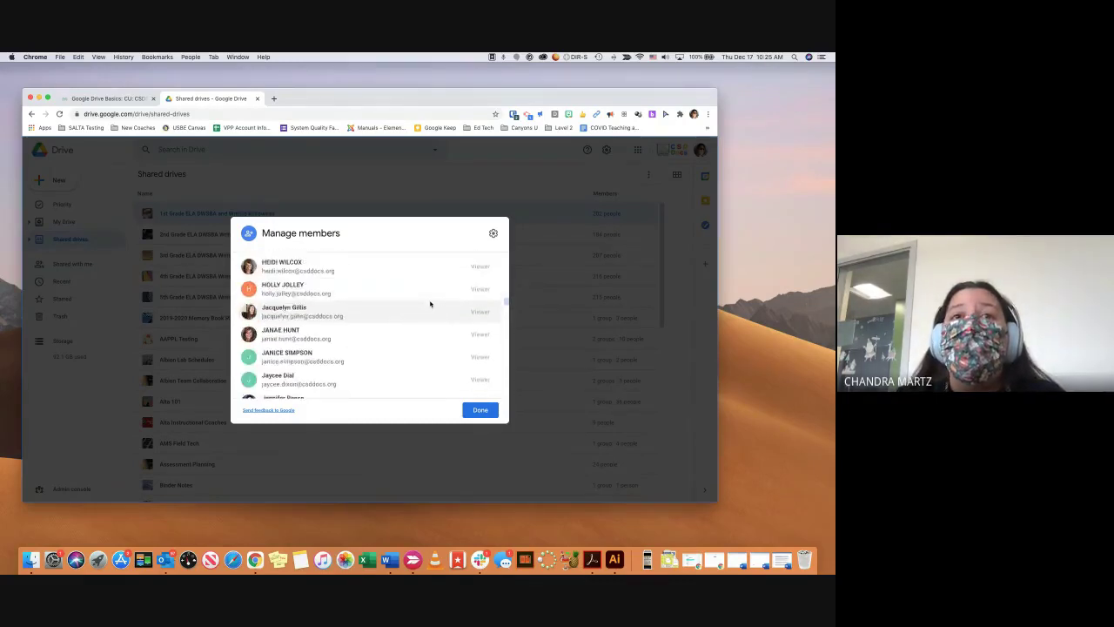
pyautogui.scroll(-8, 430, 303)
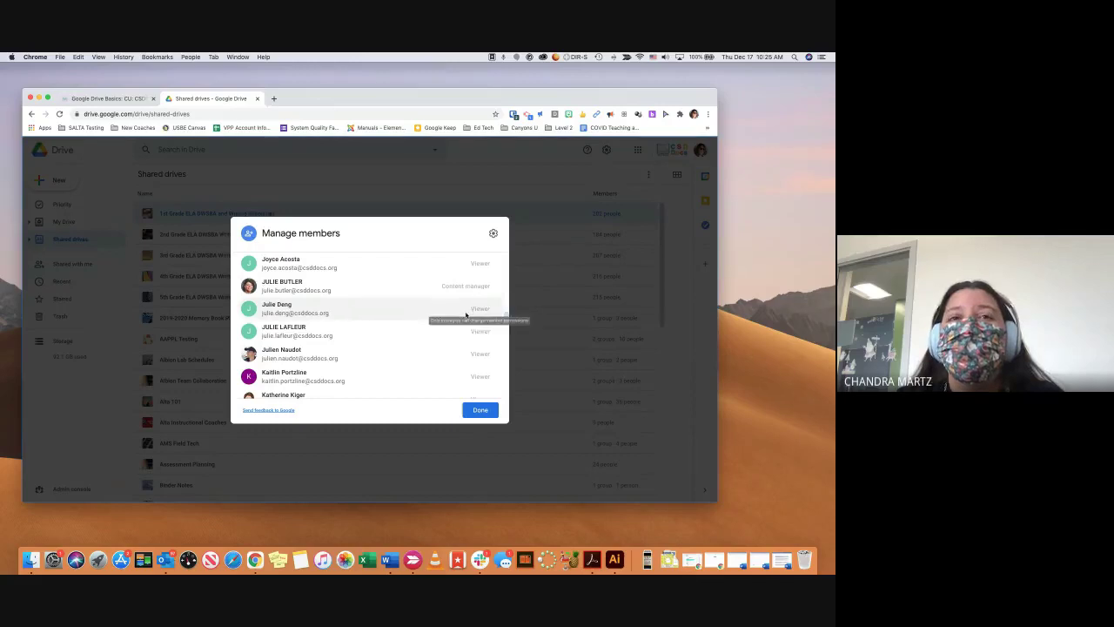
pyautogui.scroll(-3, 465, 315)
pyautogui.scroll(-6, 466, 315)
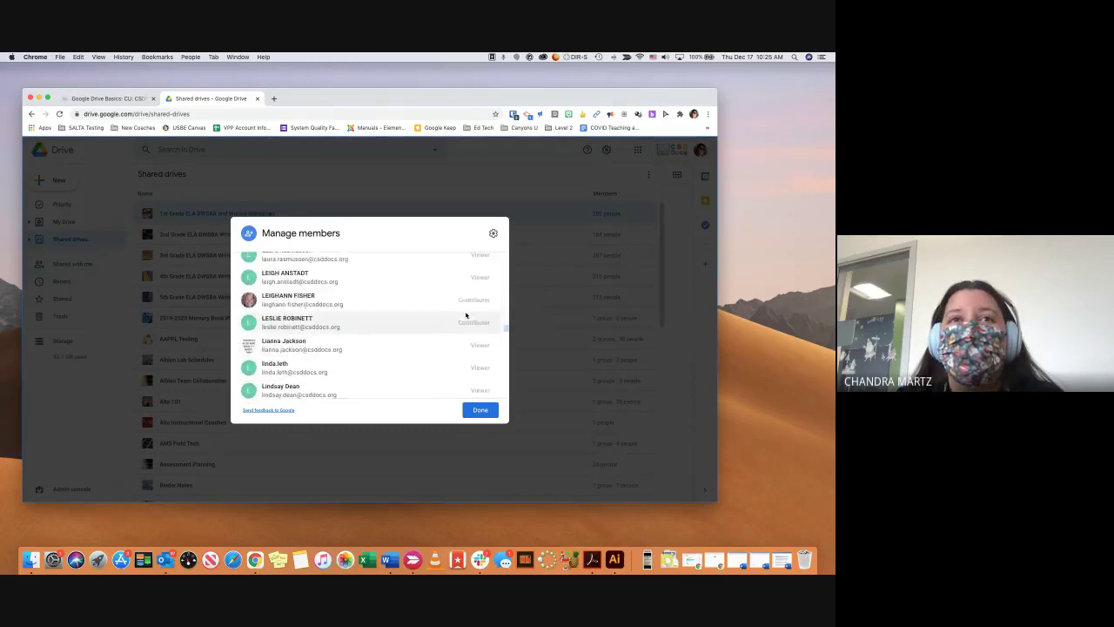
pyautogui.scroll(-4, 465, 315)
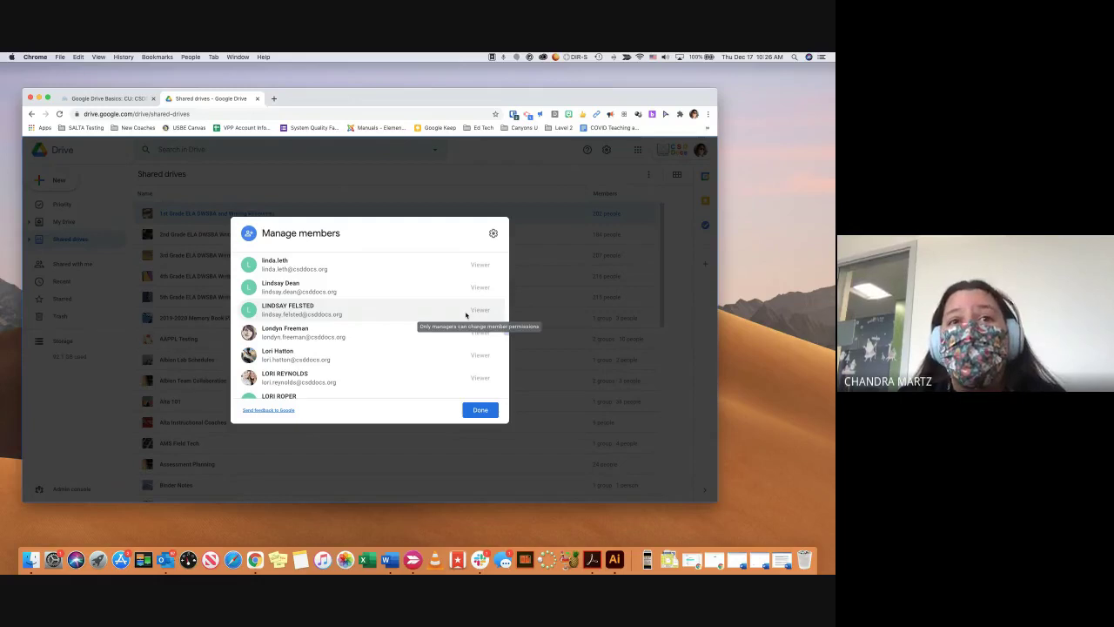
pyautogui.scroll(-5, 465, 316)
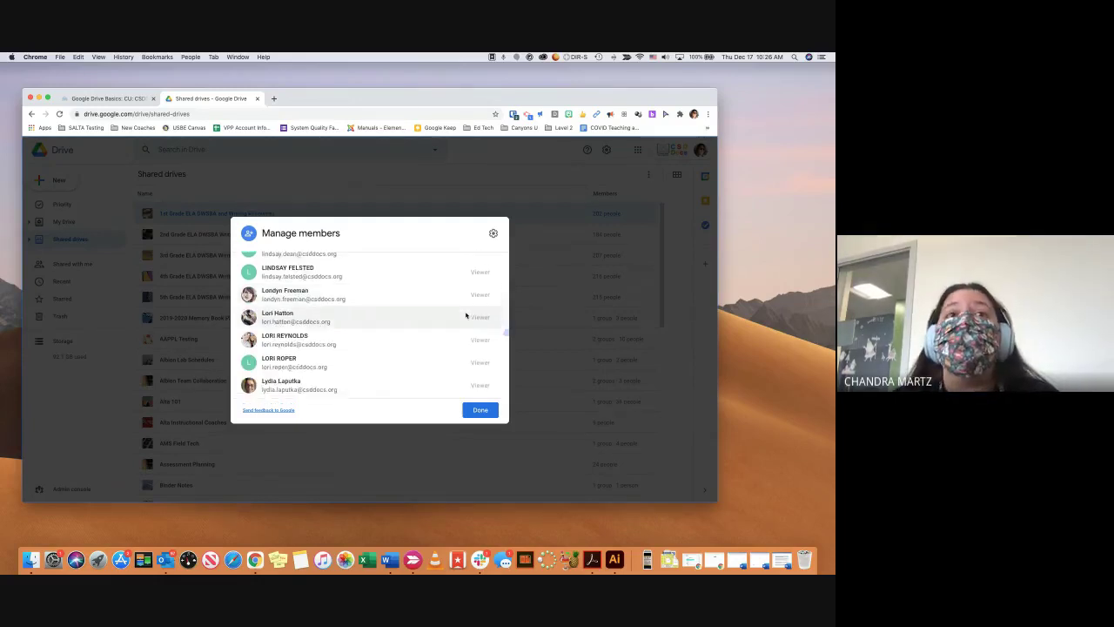
pyautogui.scroll(-3, 461, 309)
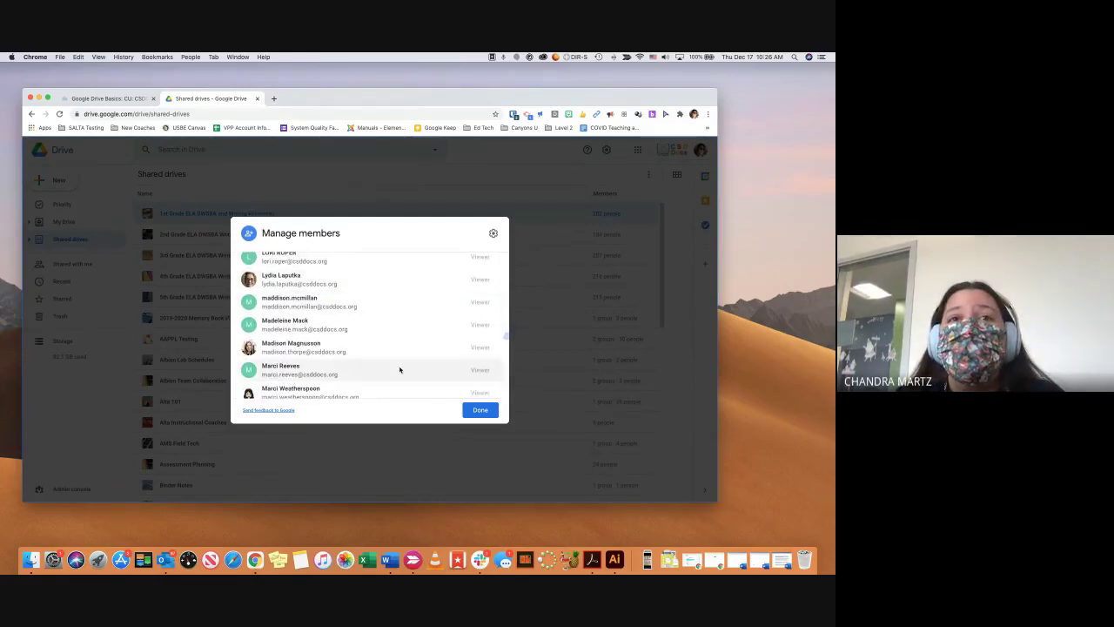
pyautogui.scroll(-3, 397, 368)
pyautogui.scroll(-5, 400, 370)
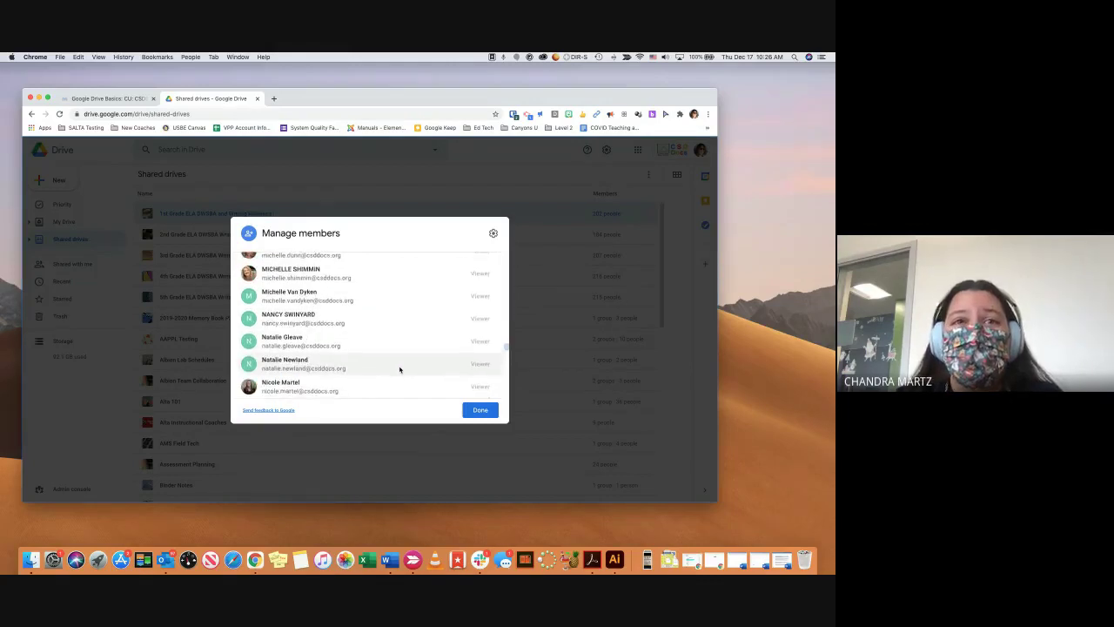
pyautogui.moveTo(399, 369)
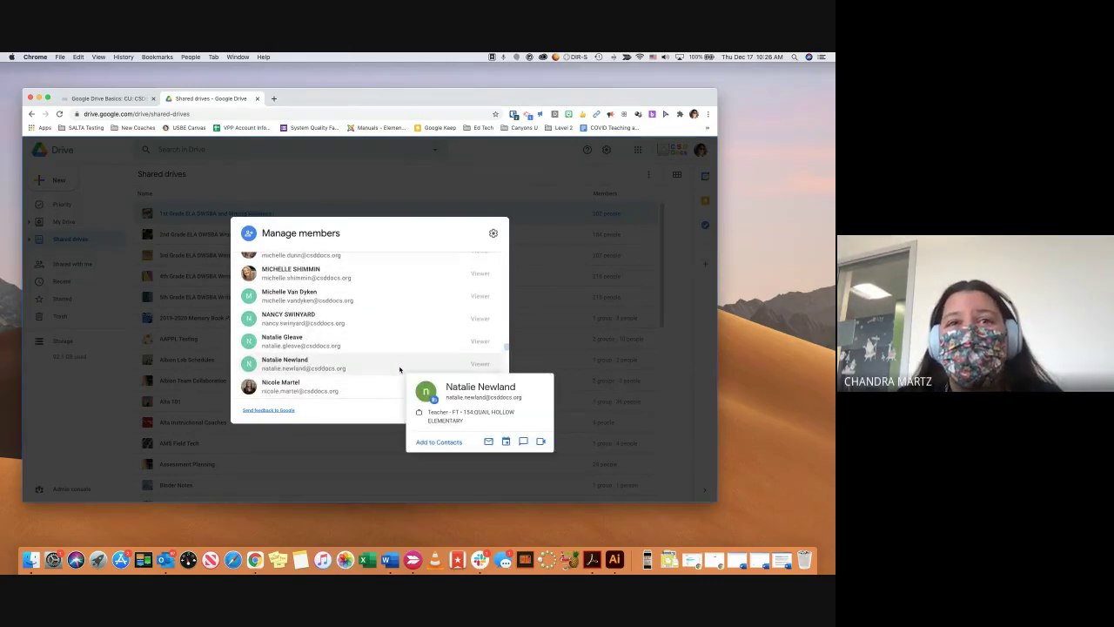
pyautogui.scroll(-5, 400, 369)
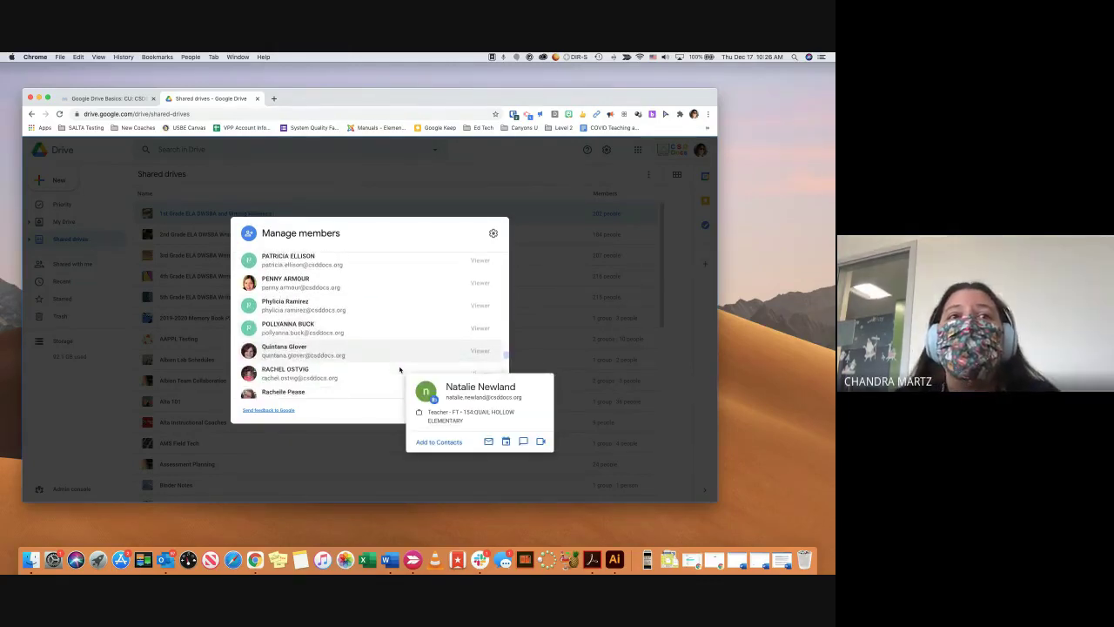
# Step: Close the member list and view the available actions for the 1st Grade ELA DWSBA and Writing Resources shared drive
pyautogui.click(351, 456)
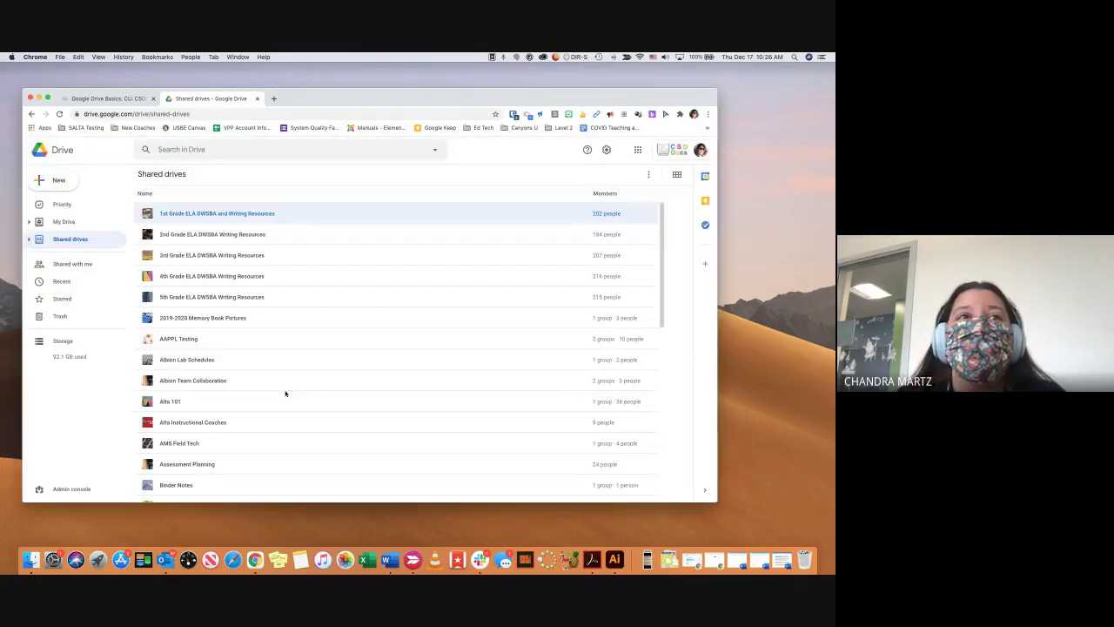
pyautogui.rightClick(267, 212)
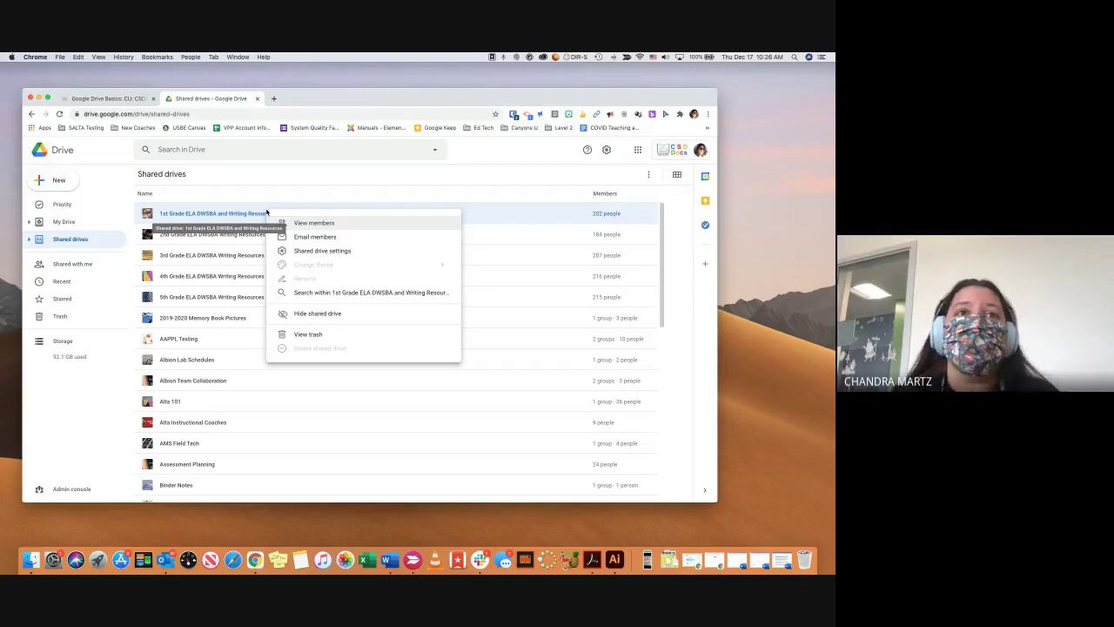
pyautogui.click(266, 195)
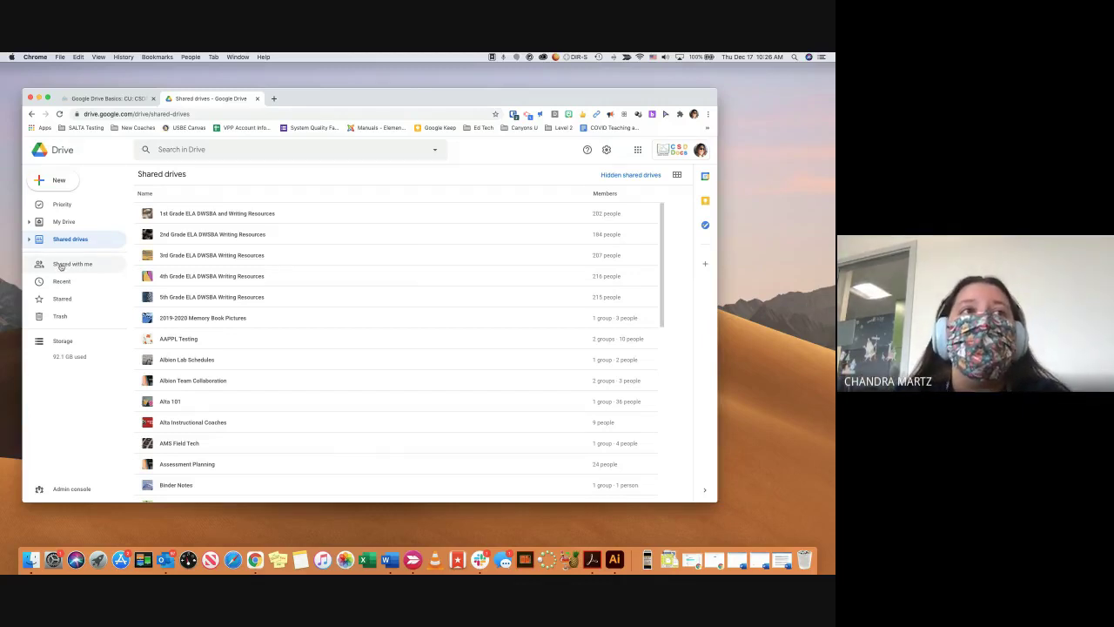
# Step: Open Shared with me and look through the Quick Access suggestions and the shared files with their sharers and share dates
pyautogui.click(61, 264)
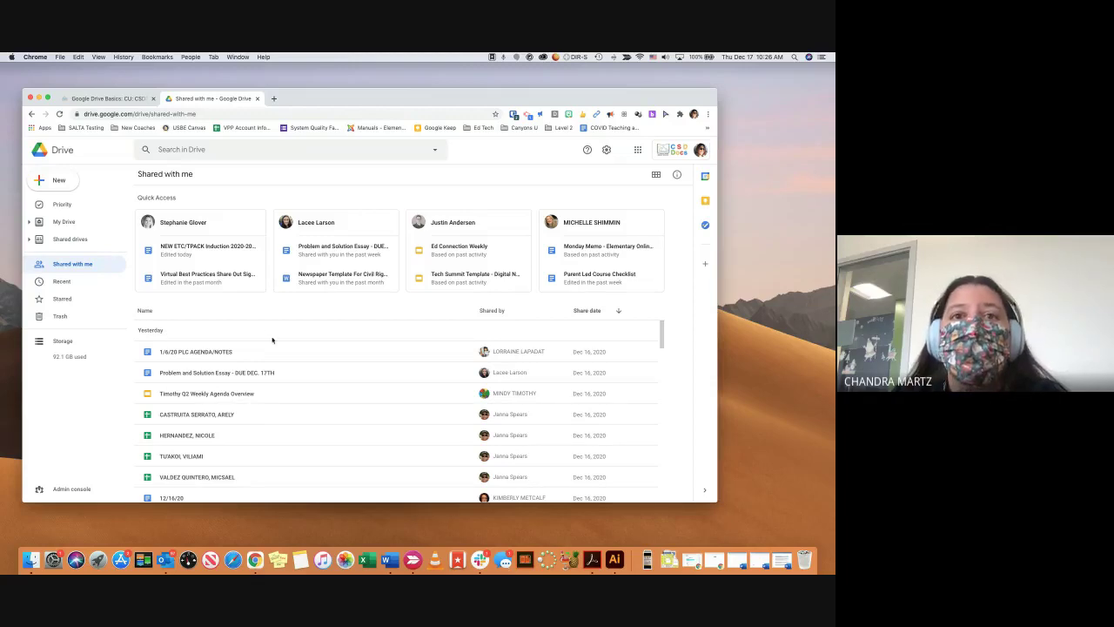
pyautogui.scroll(-5, 275, 345)
pyautogui.scroll(5, 275, 346)
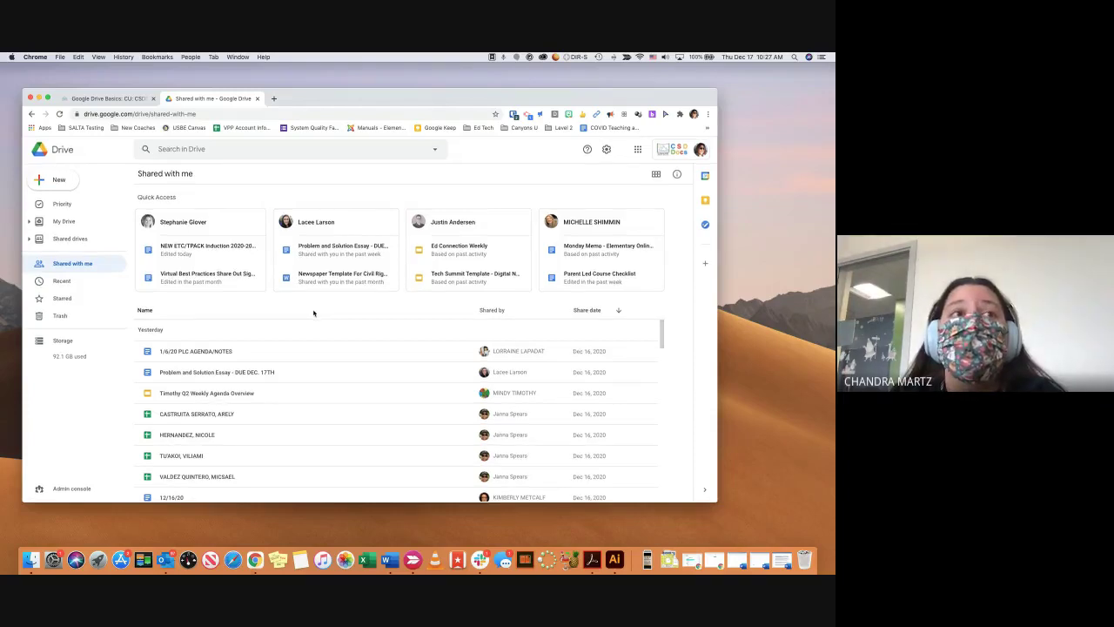
pyautogui.scroll(-1, 292, 339)
pyautogui.scroll(-5, 289, 343)
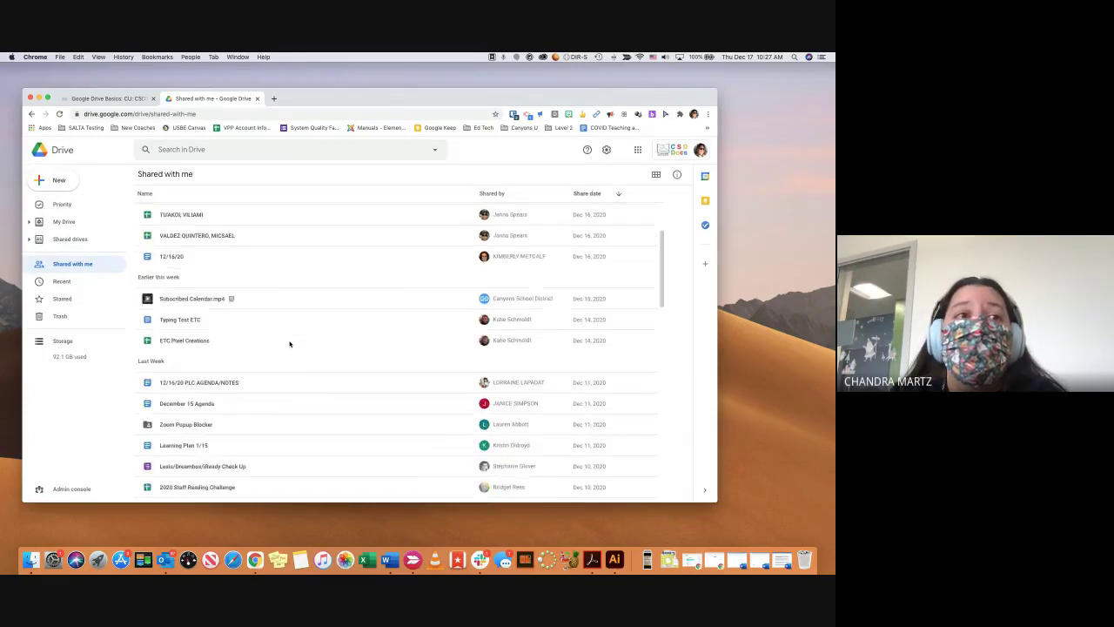
pyautogui.scroll(6, 289, 344)
pyautogui.scroll(-10, 290, 344)
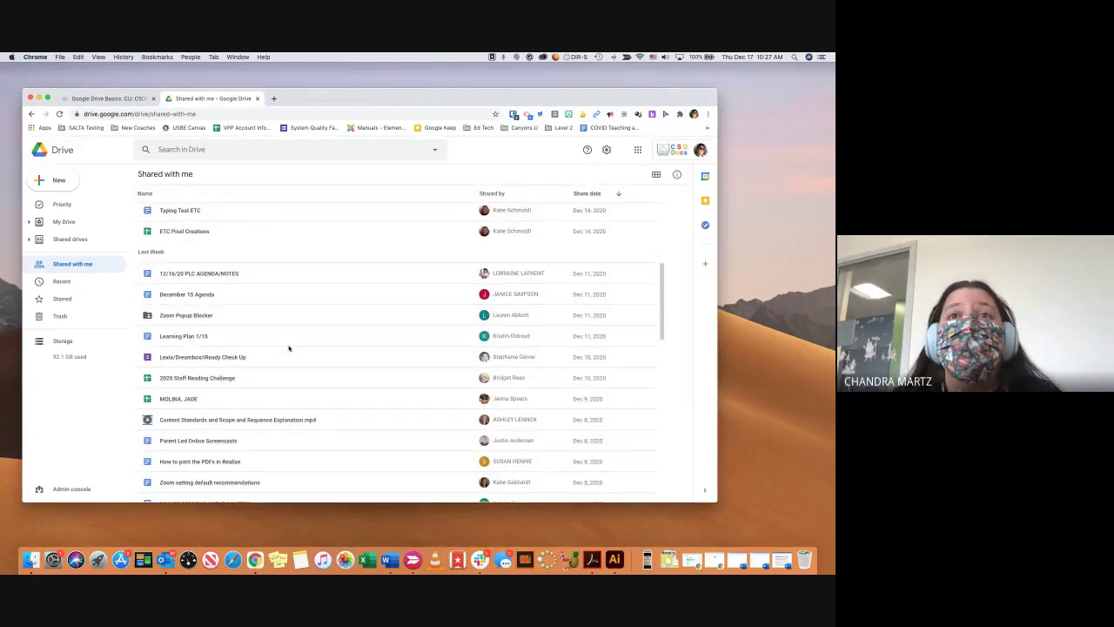
pyautogui.scroll(10, 289, 348)
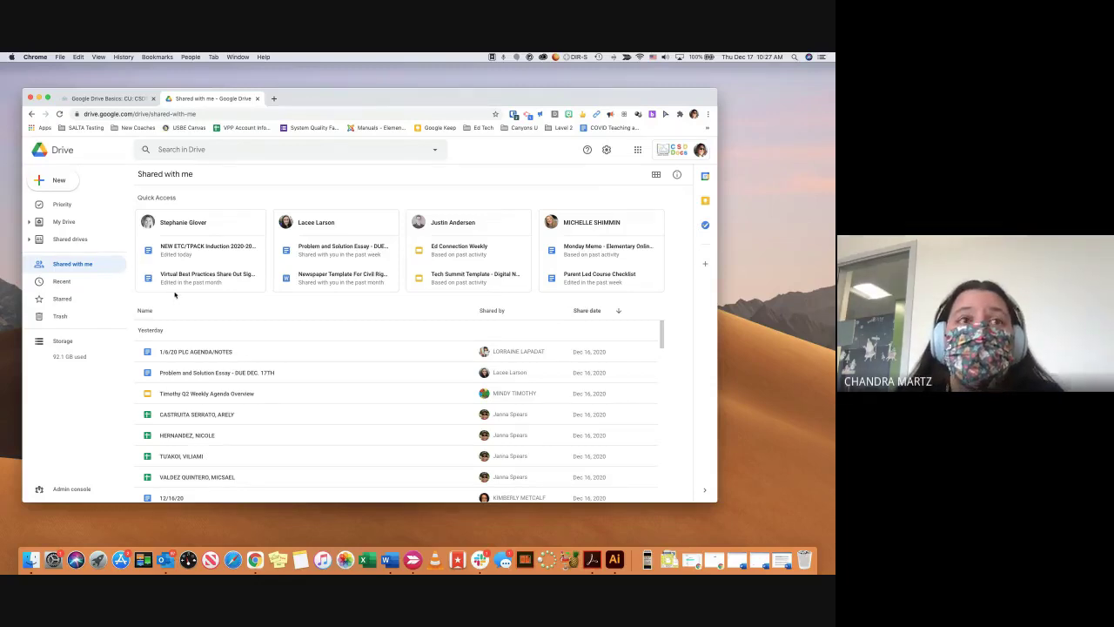
# Step: View the available actions for the 1/6/20 PLC AGENDA/NOTES file and sort the shared items by name in descending order
pyautogui.click(201, 352)
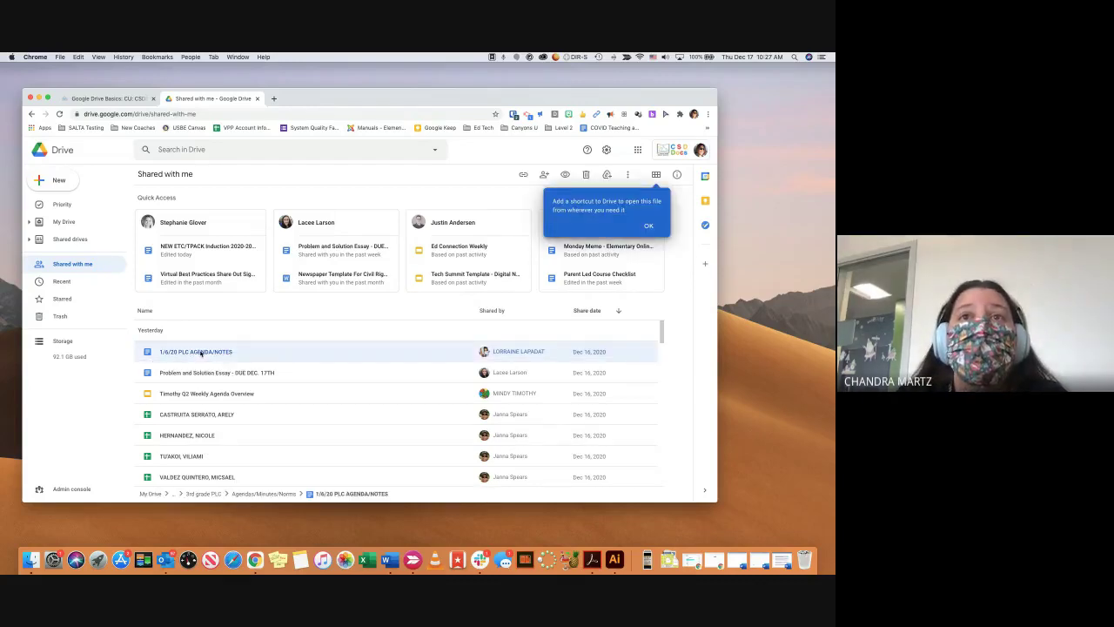
pyautogui.rightClick(201, 353)
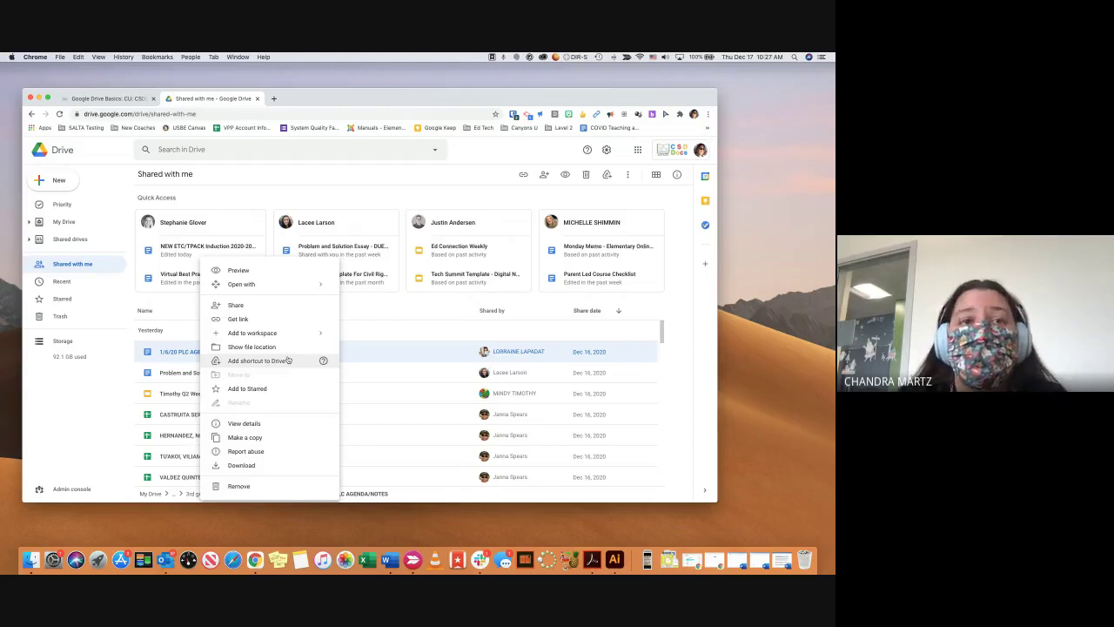
pyautogui.click(342, 328)
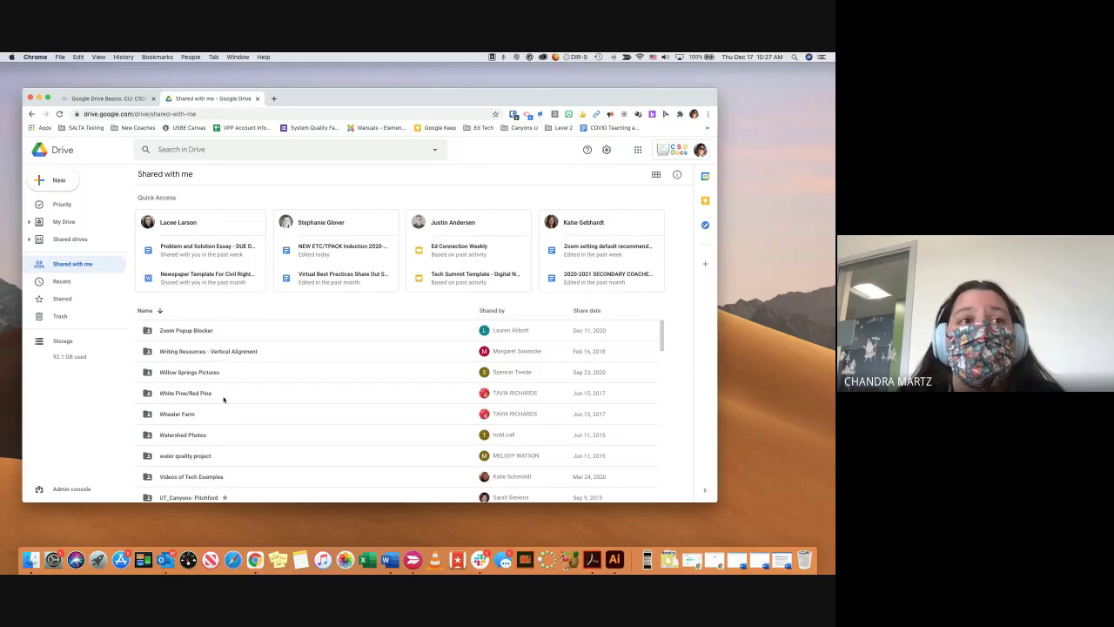
# Step: View the available actions for the Zoom Popup Blocker folder and re-sort the shared items by name in ascending order
pyautogui.rightClick(193, 330)
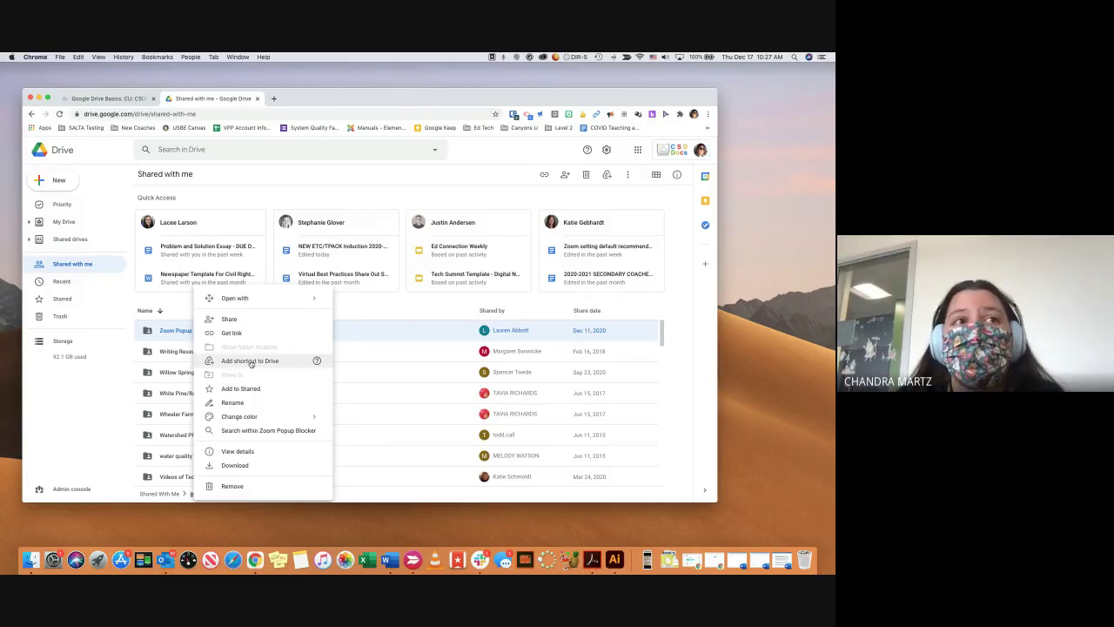
pyautogui.click(349, 313)
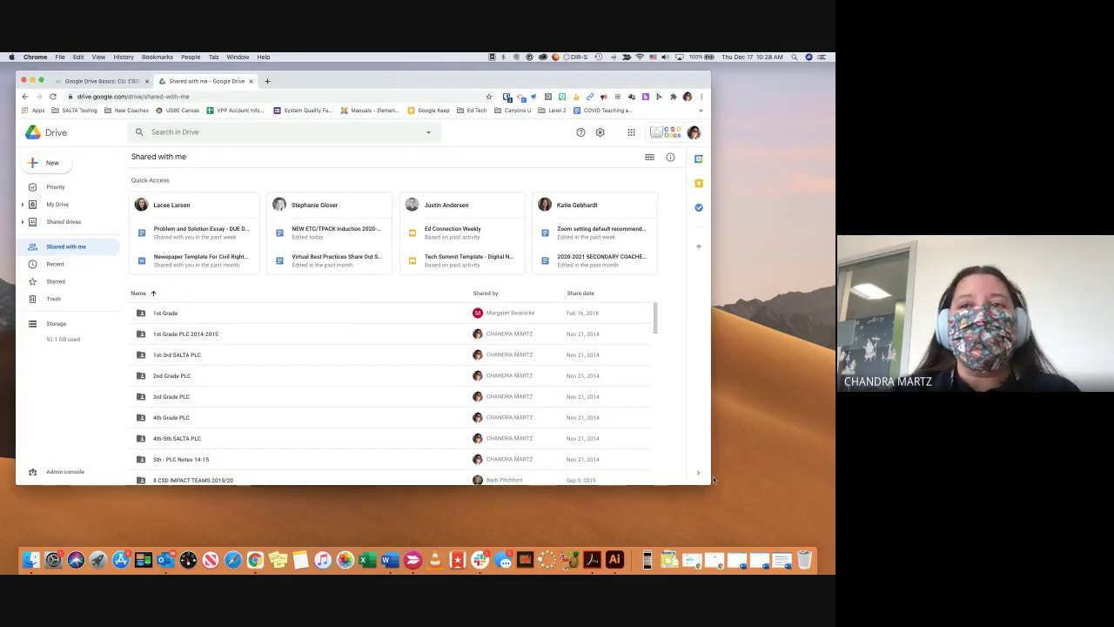
# Step: Make the browser window taller to show more of the Shared with me list
pyautogui.moveTo(711, 484); pyautogui.dragTo(711, 522)
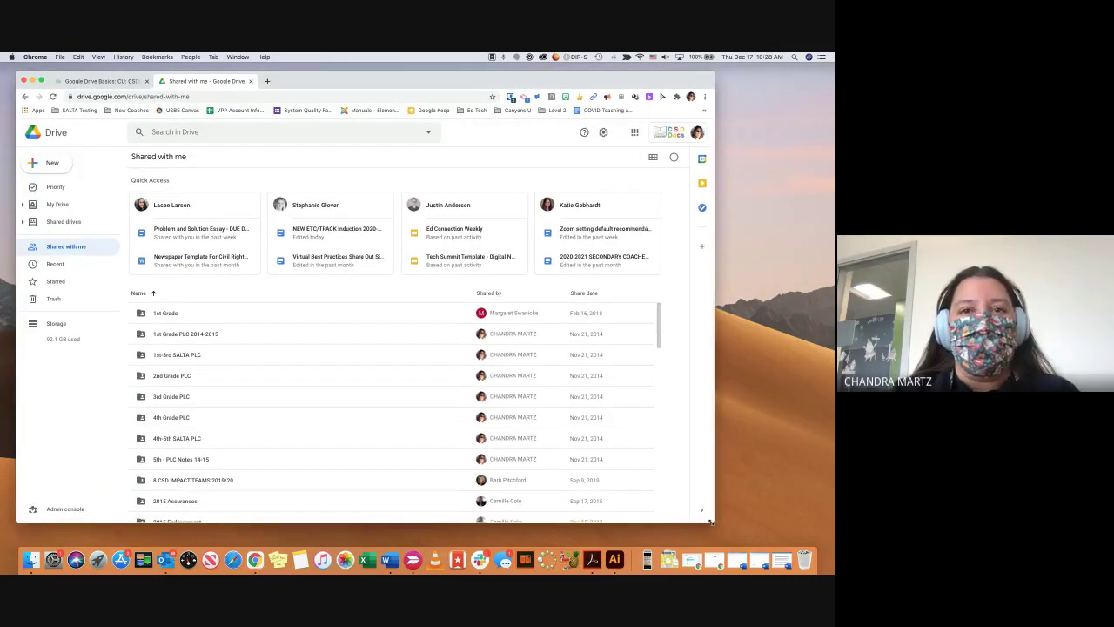